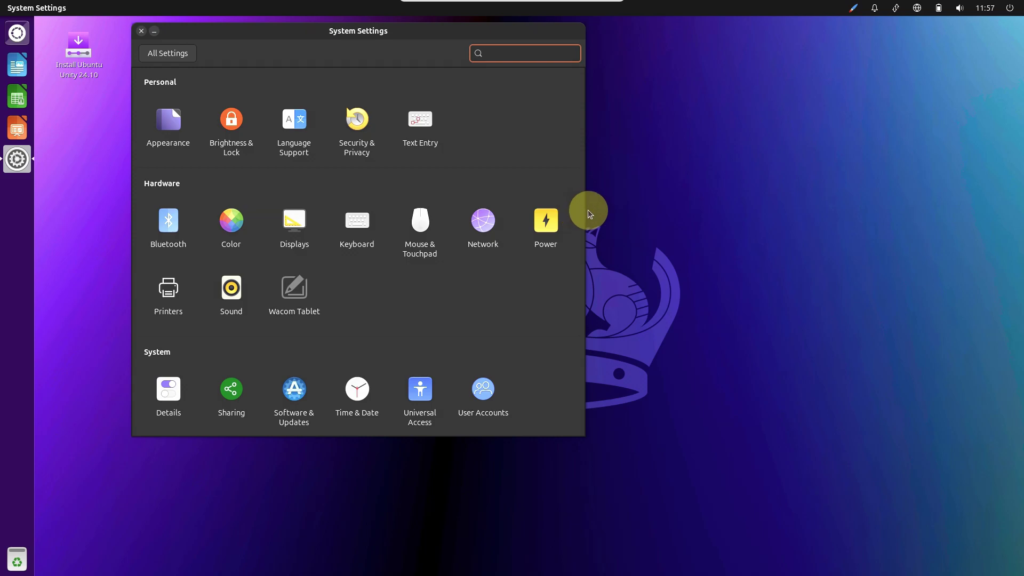
# - View the system's Details overview from System Settings and close the settings window
pyautogui.click(169, 388)
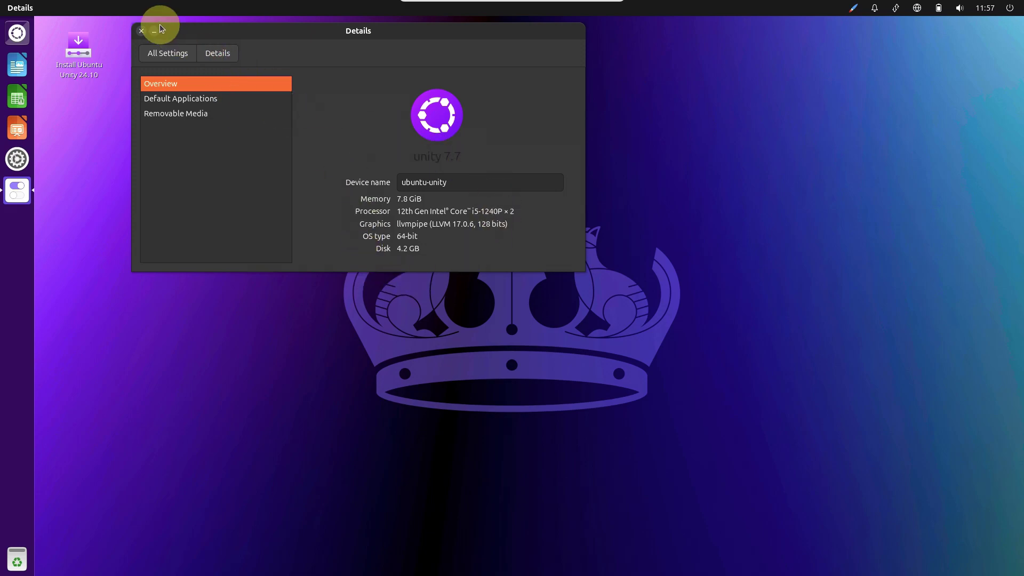
pyautogui.click(140, 31)
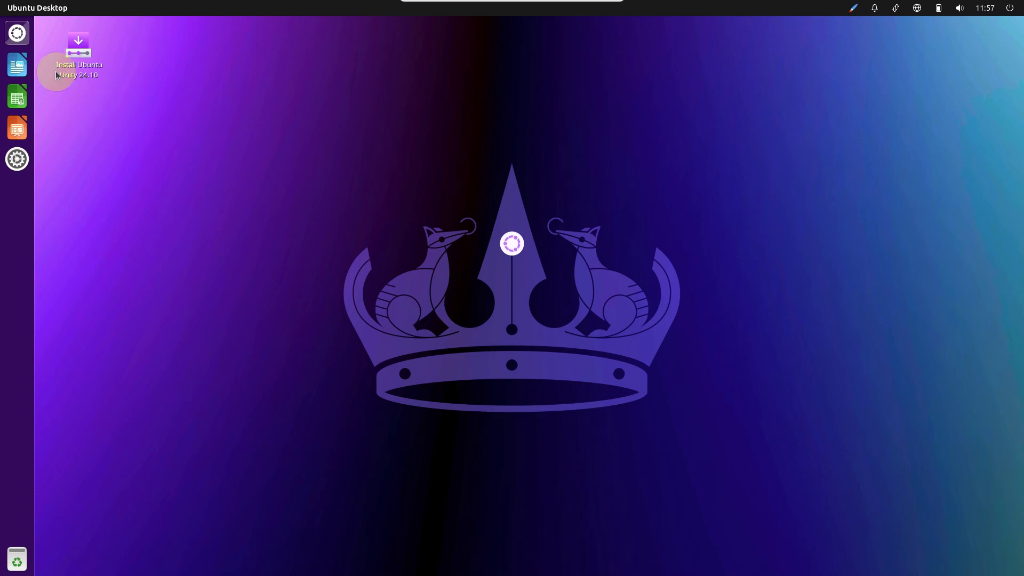
# - Launch Stacer from the installed applications in the Dash and maximize its window
pyautogui.click(21, 34)
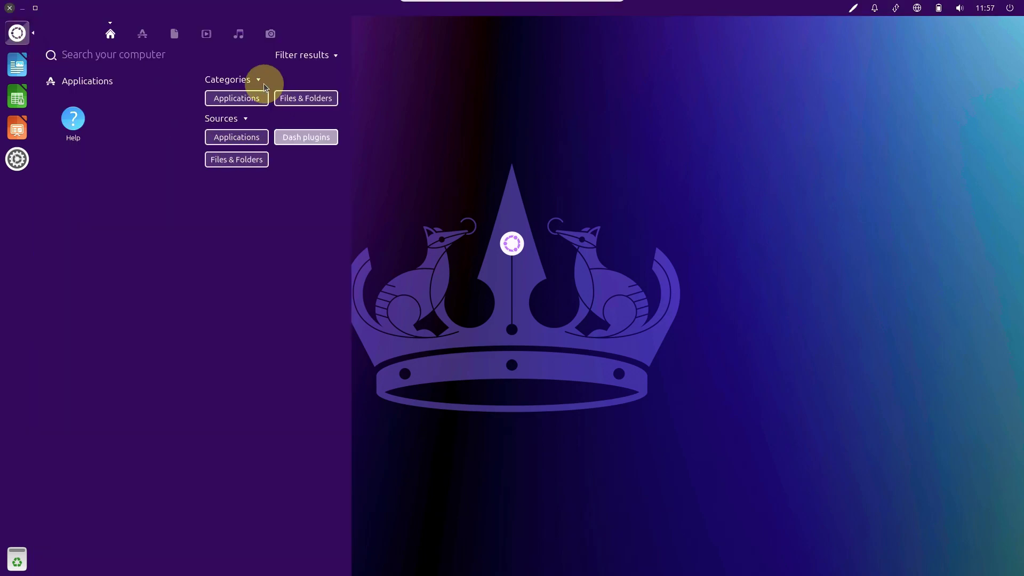
pyautogui.click(151, 38)
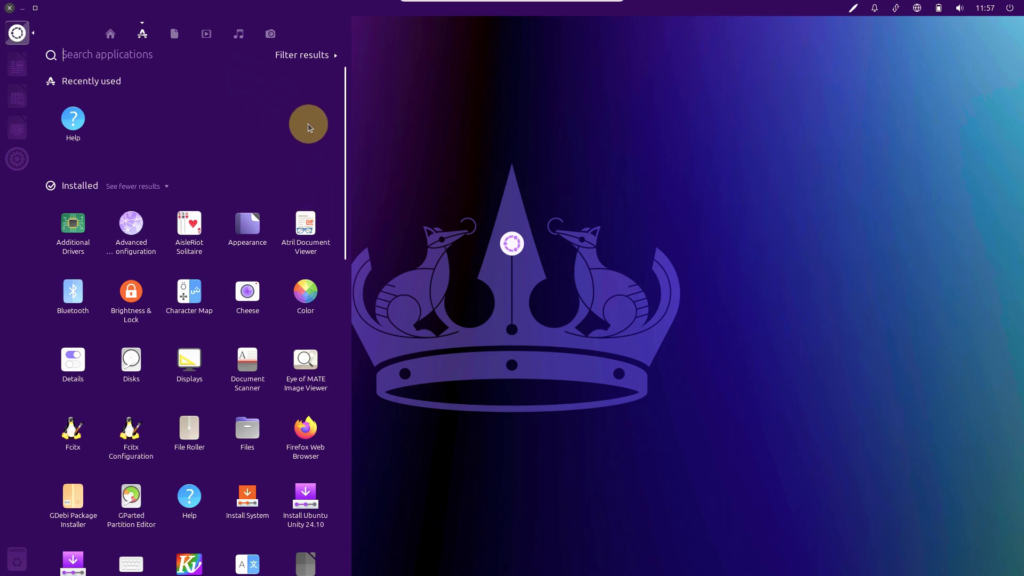
pyautogui.moveTo(344, 194); pyautogui.dragTo(323, 505)
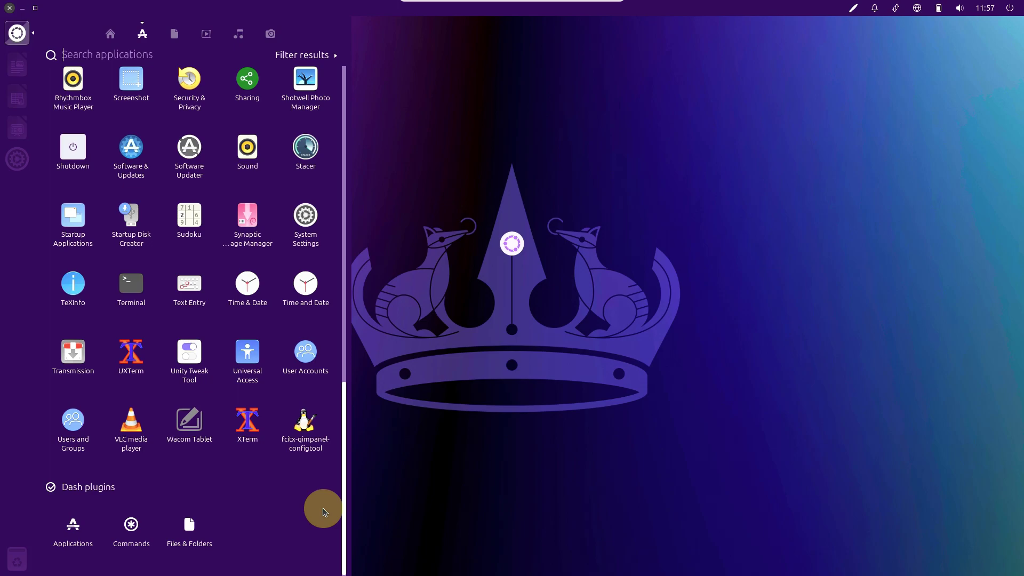
pyautogui.scroll(2, 332, 464)
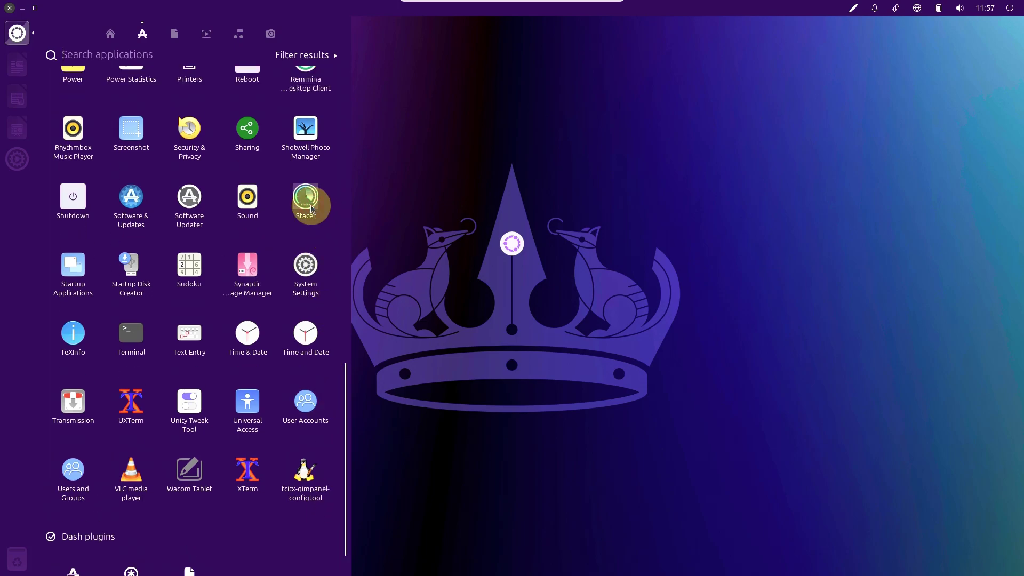
pyautogui.click(311, 208)
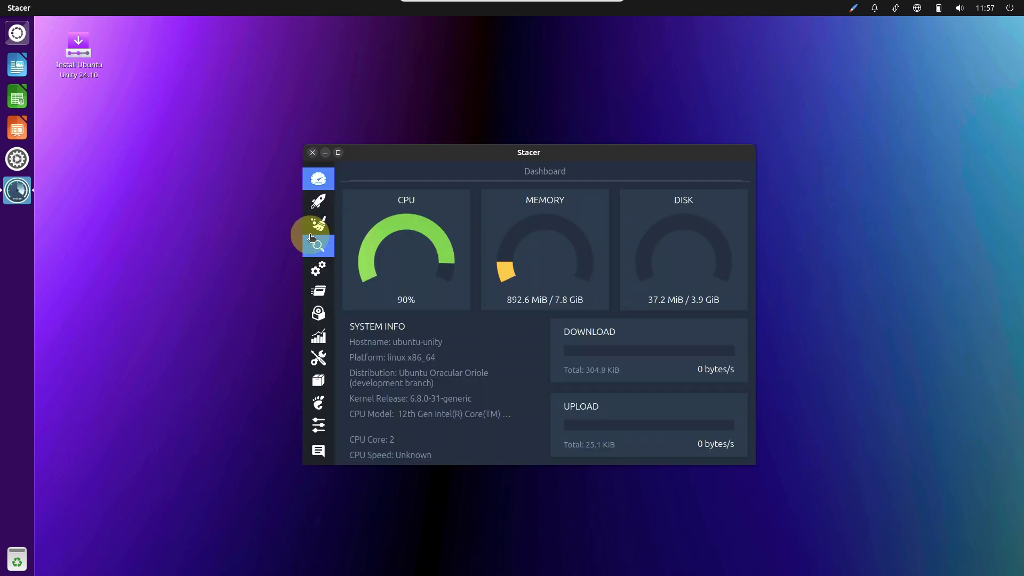
pyautogui.click(591, 154)
pyautogui.click(591, 153)
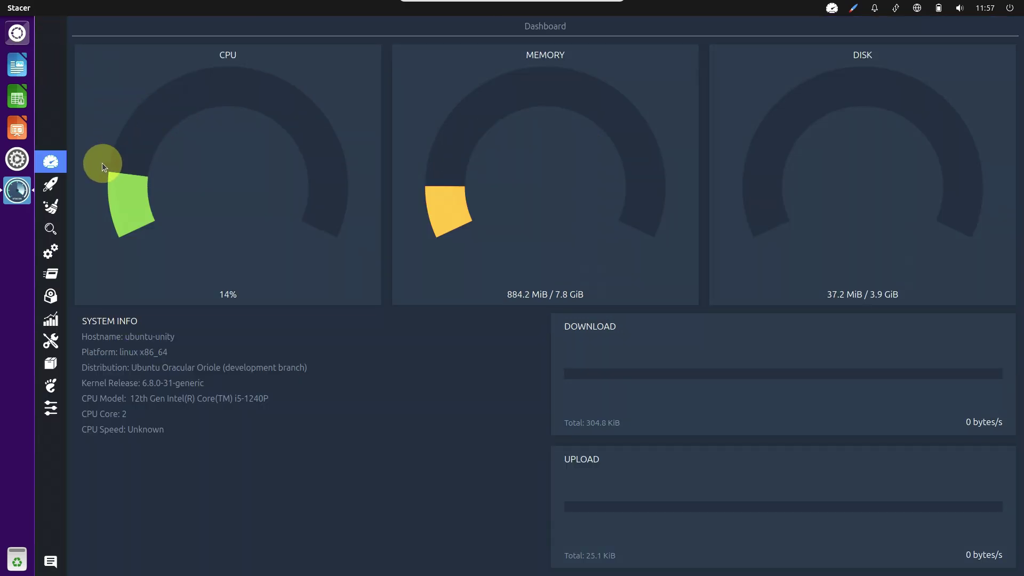
# - Look through Stacer's Startup Apps, System Cleaner and Search pages
pyautogui.click(56, 184)
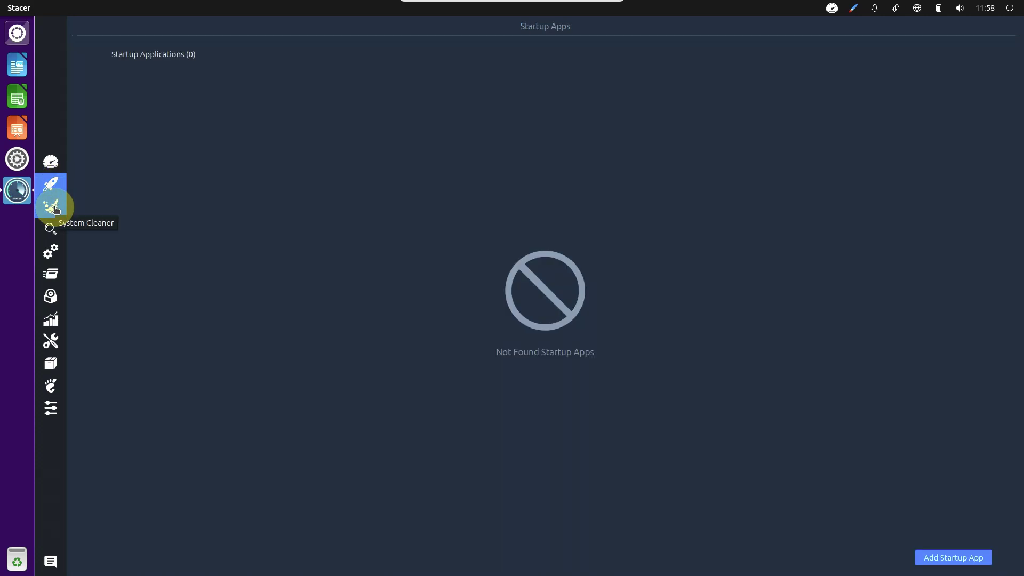
pyautogui.click(56, 208)
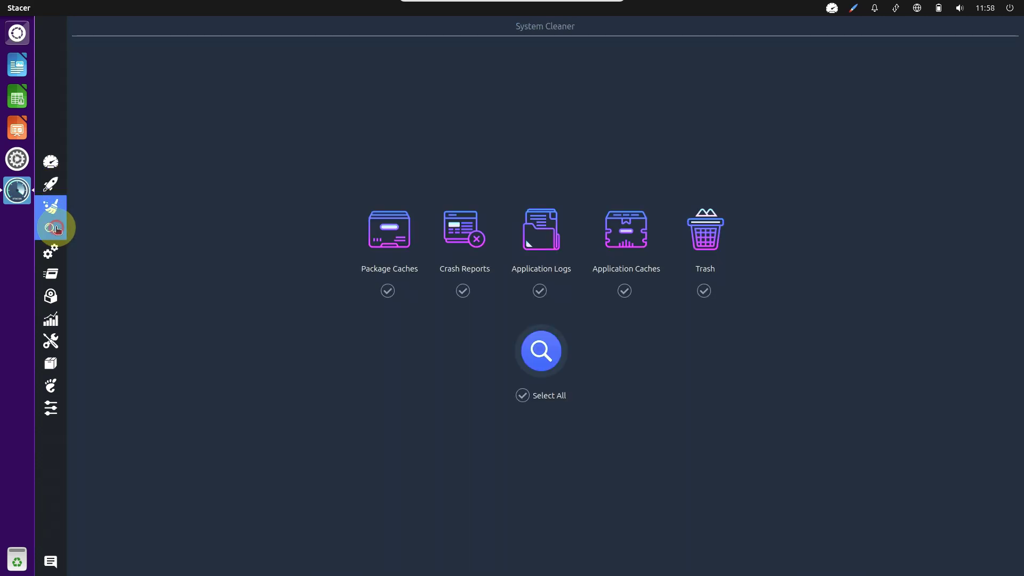
pyautogui.click(54, 229)
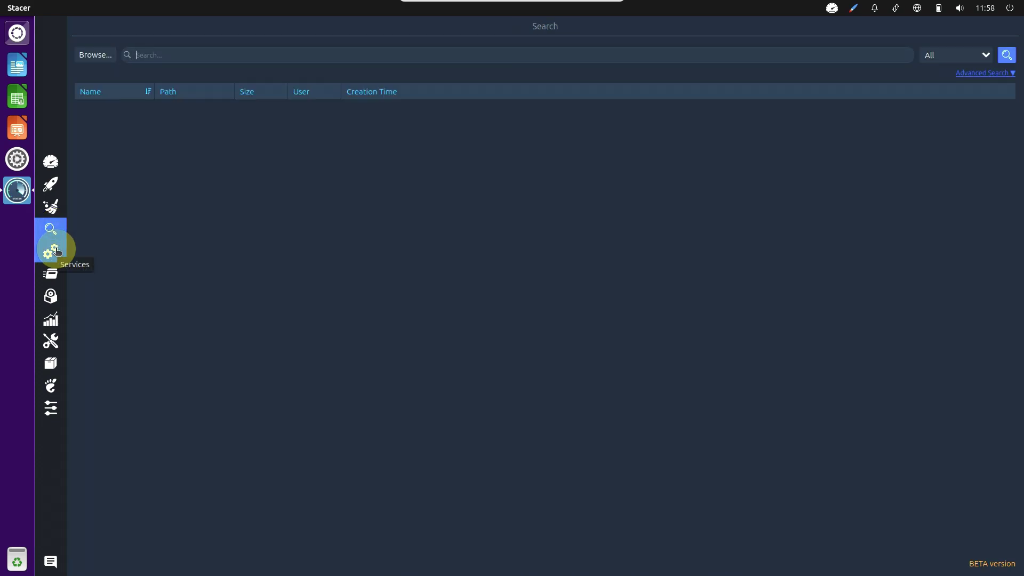
# - Open Stacer's Services page and look through the system services down to the end of the list
pyautogui.click(56, 249)
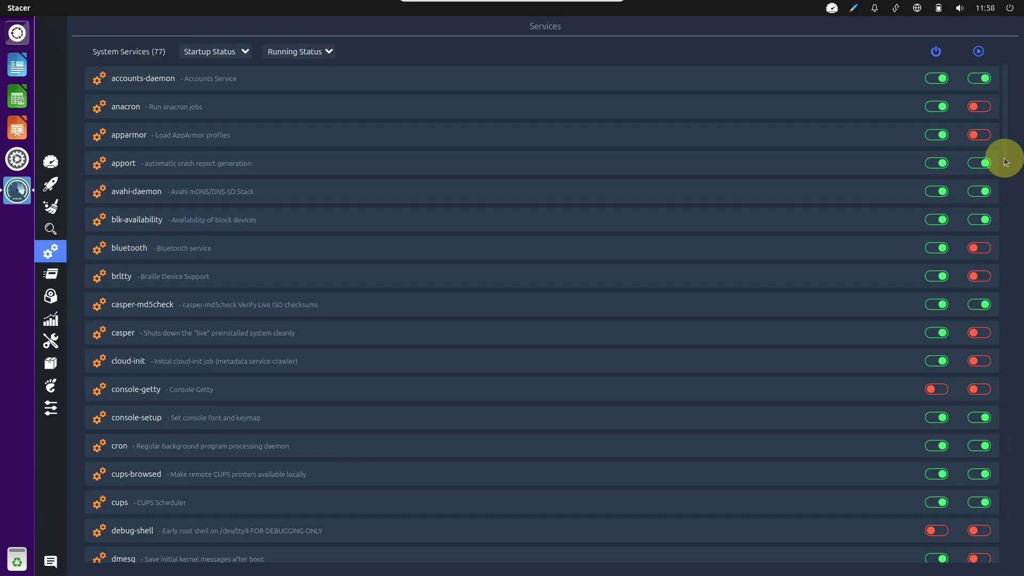
pyautogui.scroll(-5, 1006, 229)
pyautogui.scroll(-20, 1006, 229)
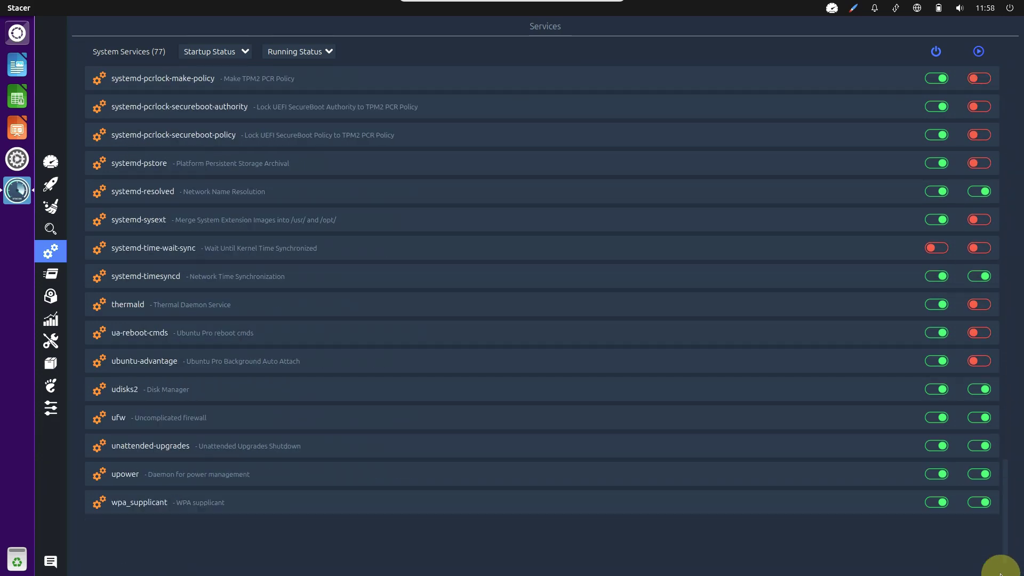
# - Examine the running processes and the full package list in Stacer's Uninstaller
pyautogui.click(51, 275)
pyautogui.moveTo(1012, 110); pyautogui.dragTo(985, 474)
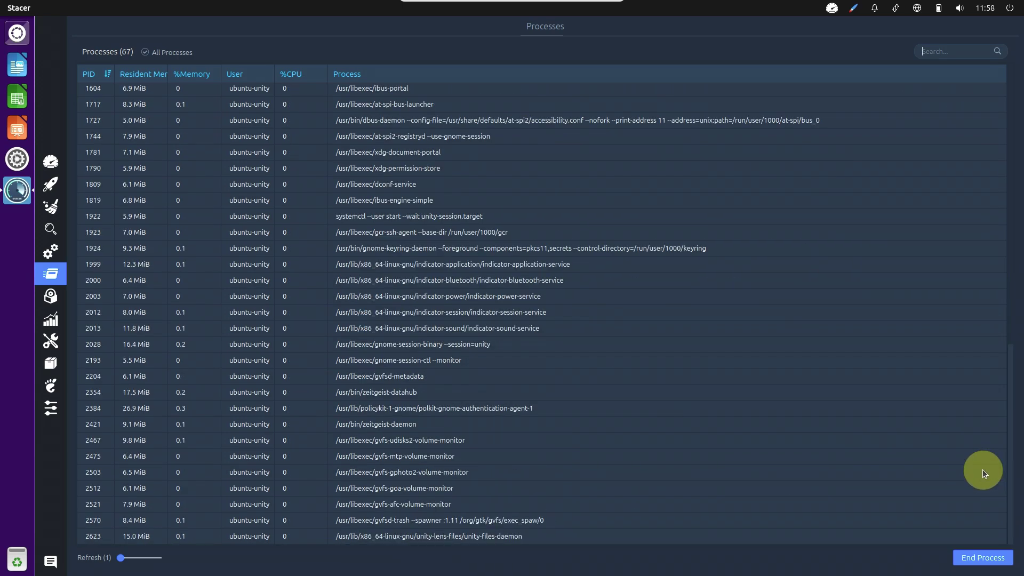
pyautogui.click(51, 296)
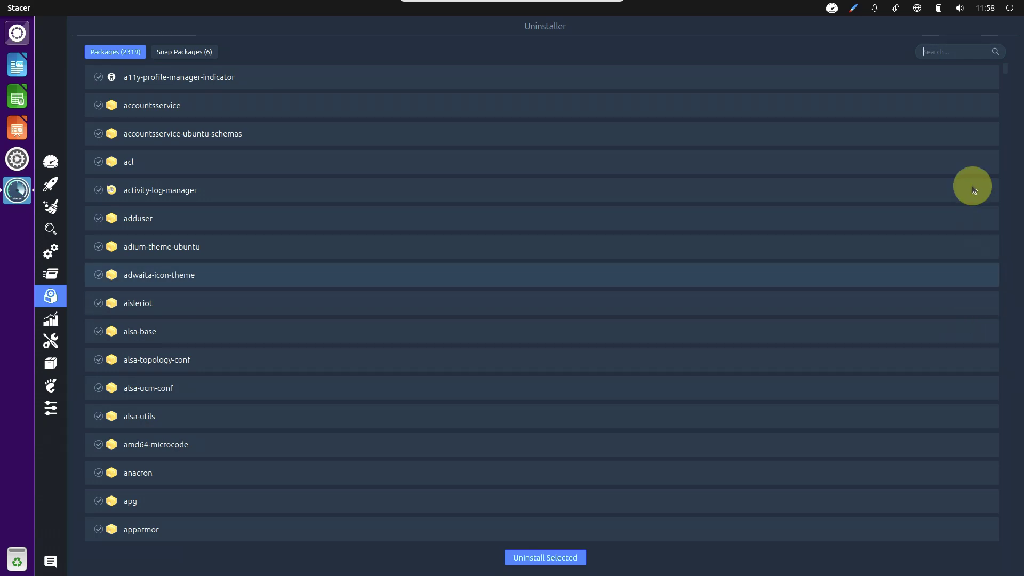
pyautogui.moveTo(1005, 71); pyautogui.dragTo(1014, 548)
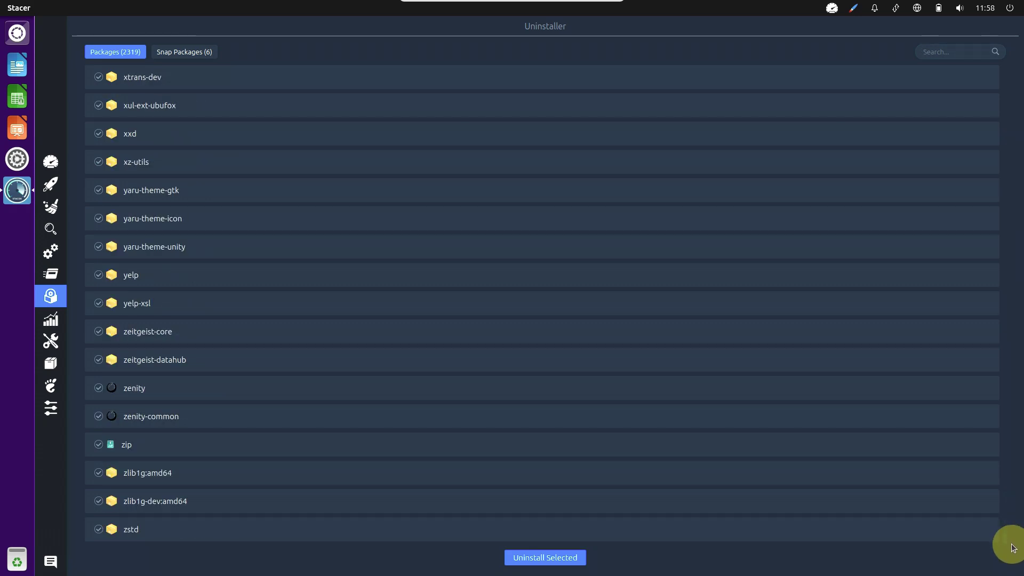
# - View Stacer's Resources graphs, the hosts in Helpers and the APT Repository Manager
pyautogui.click(55, 316)
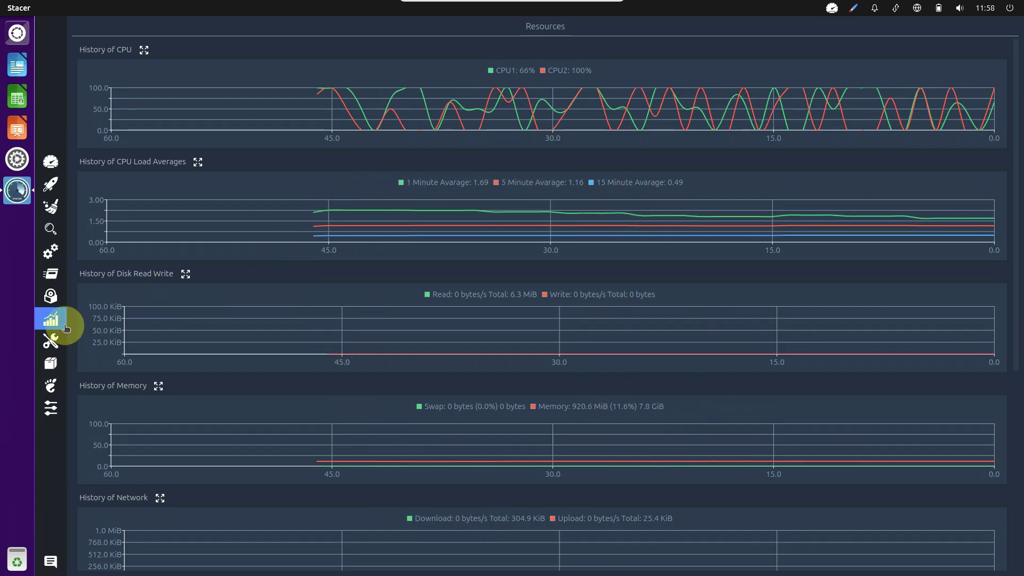
pyautogui.click(51, 340)
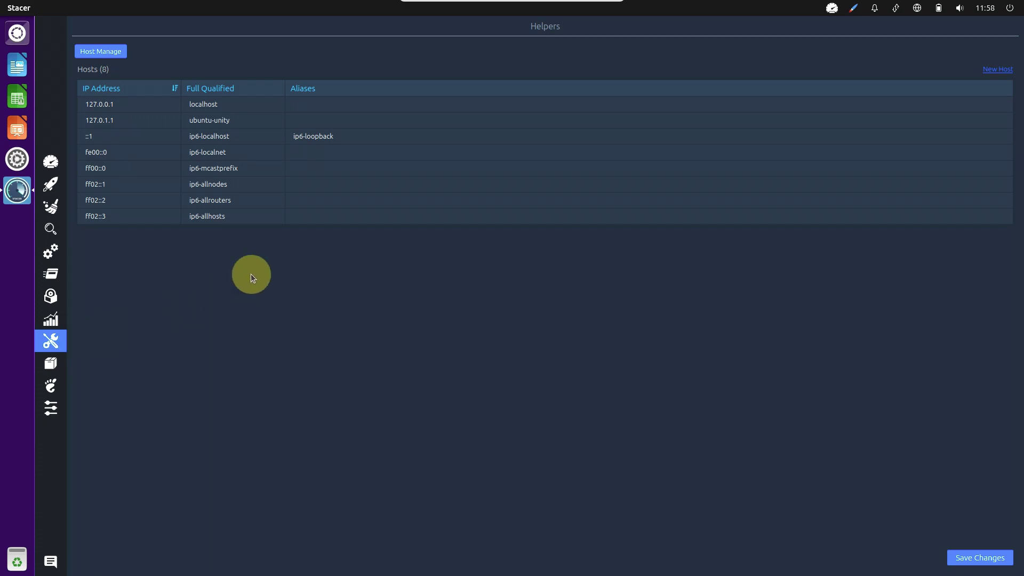
pyautogui.click(52, 364)
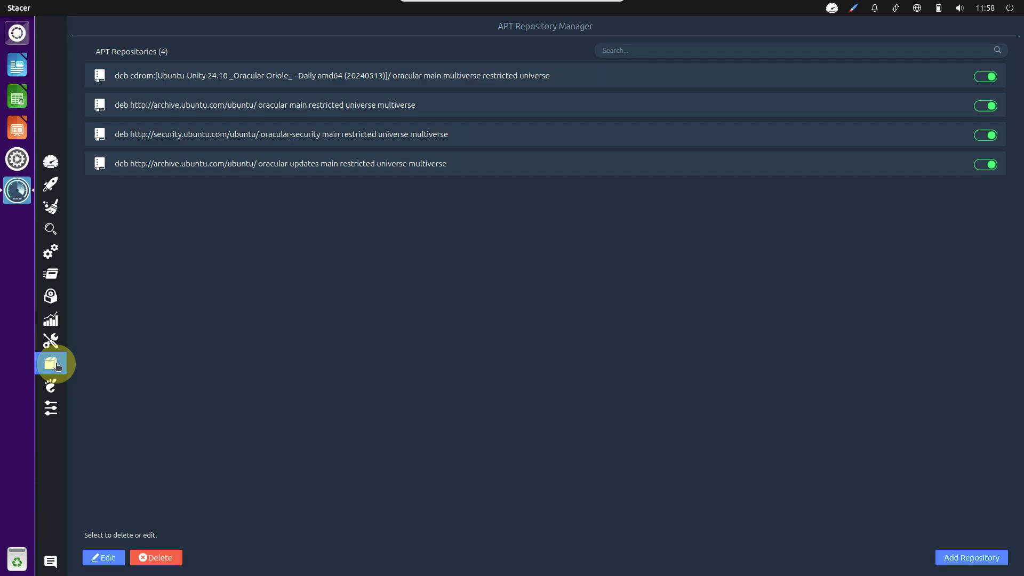
# - Review the Window Manager and Appearance options in Gnome Settings and Stacer's own Settings page
pyautogui.click(50, 385)
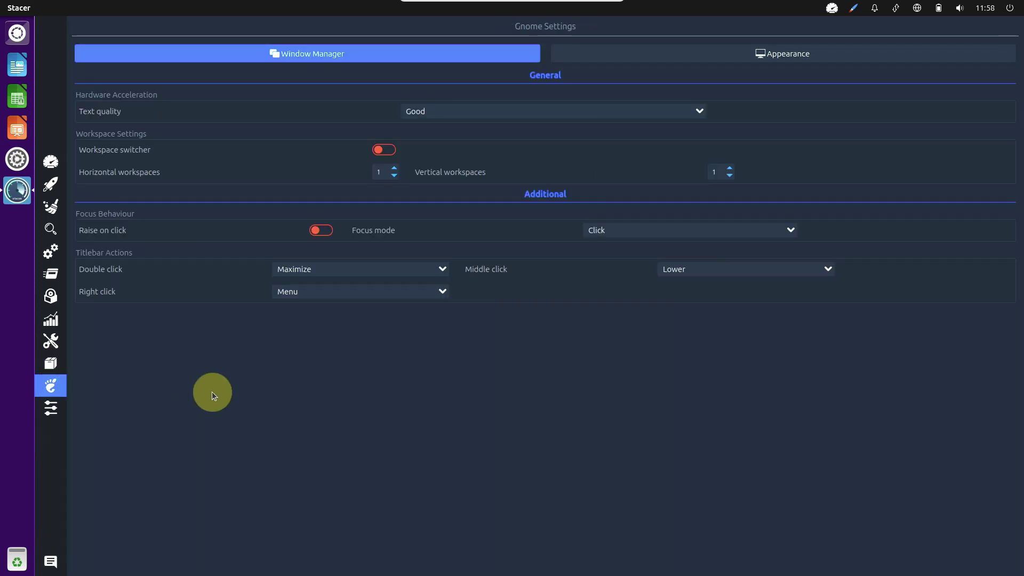
pyautogui.click(663, 49)
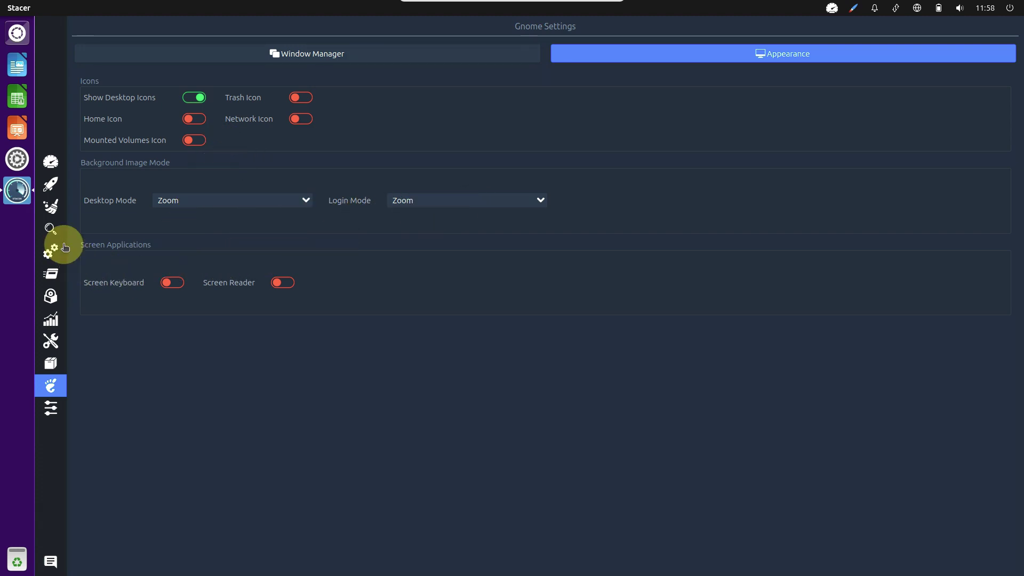
pyautogui.click(53, 407)
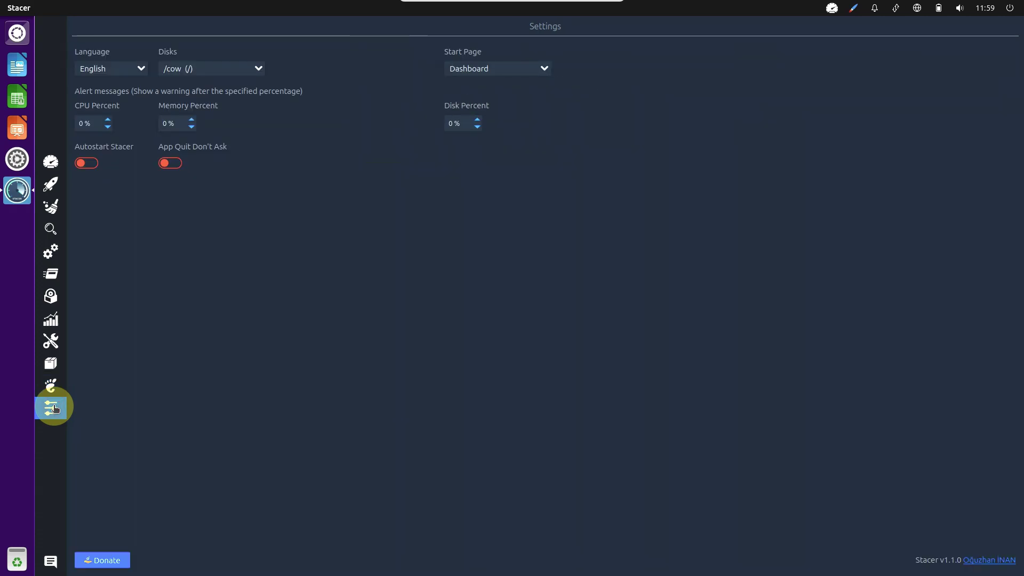
# - Return Stacer to its Dashboard and place the restored window in the desktop's upper-right corner
pyautogui.click(62, 161)
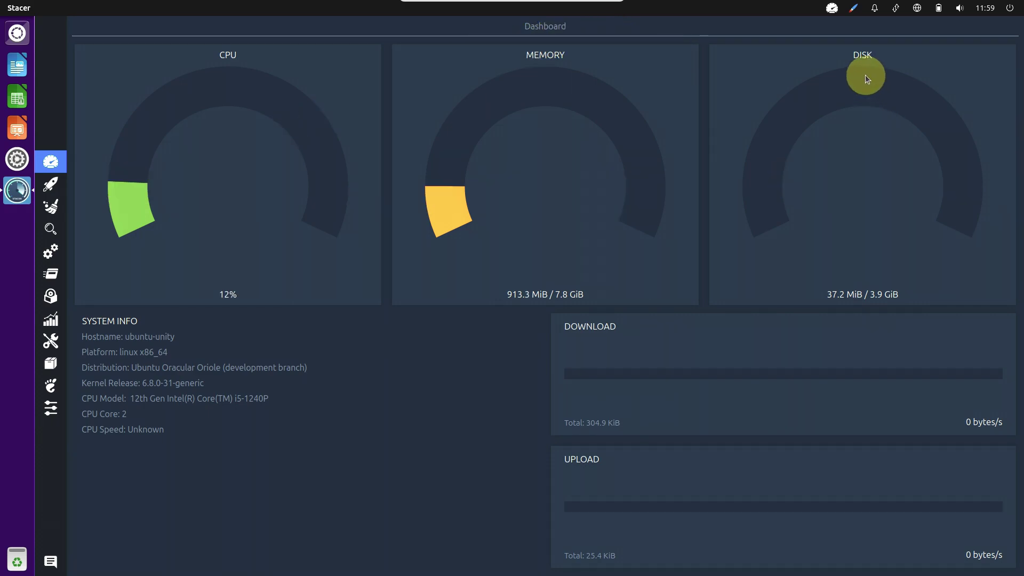
pyautogui.doubleClick(637, 12)
pyautogui.moveTo(563, 155); pyautogui.dragTo(829, 22)
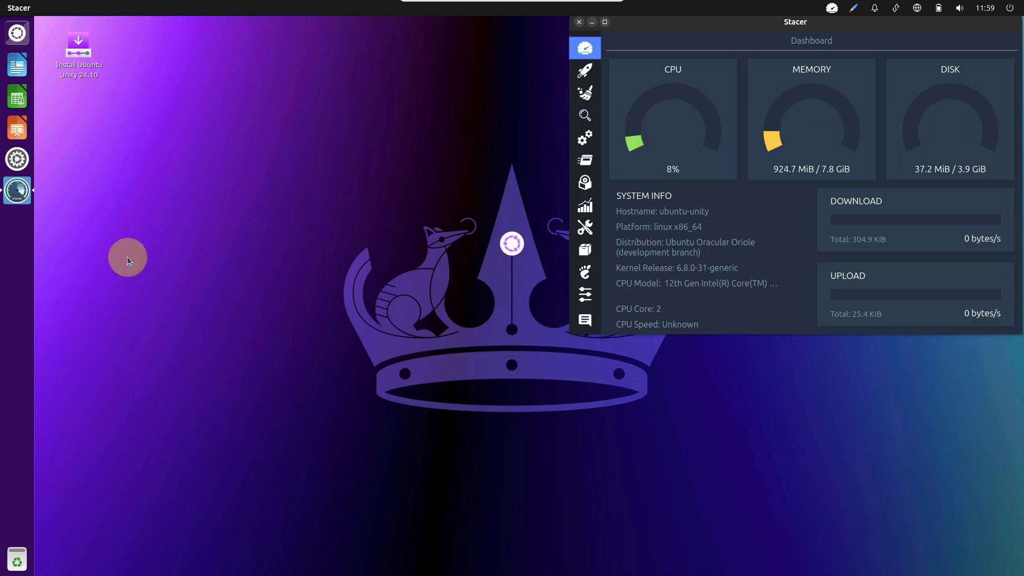
# - Launch Firefox Web Browser from the installed applications and move its window up against the top panel
pyautogui.click(24, 34)
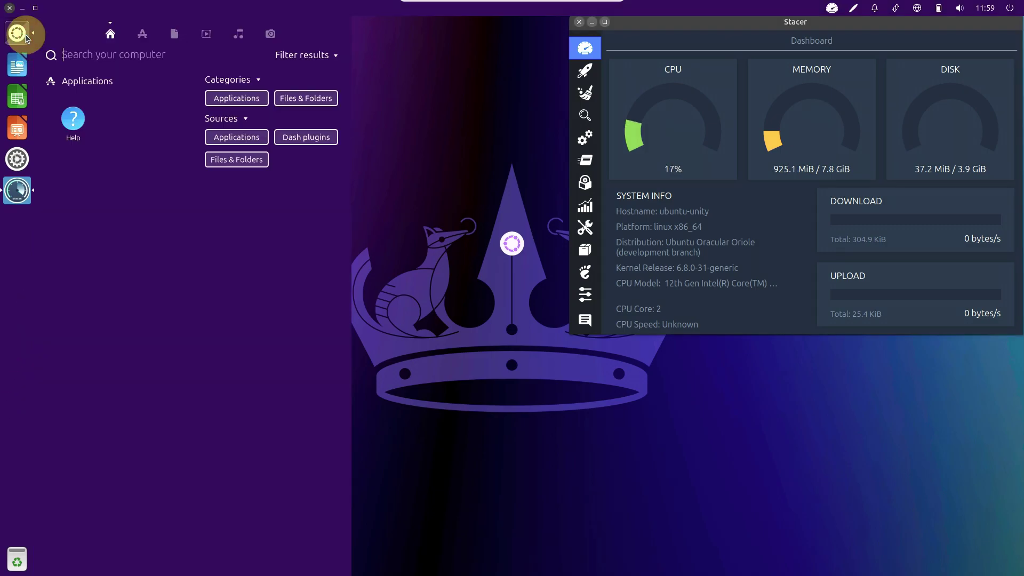
pyautogui.click(138, 40)
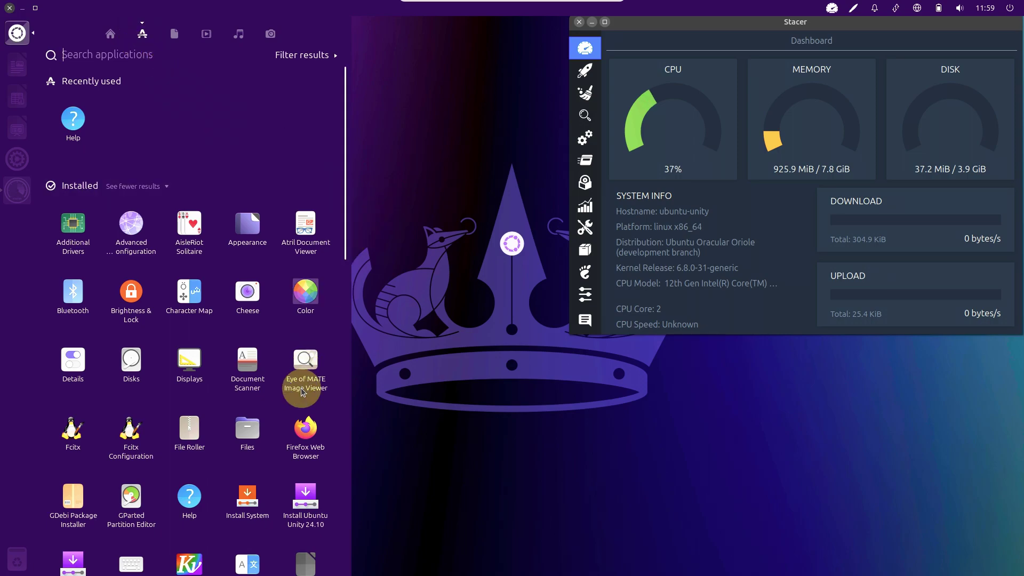
pyautogui.click(308, 425)
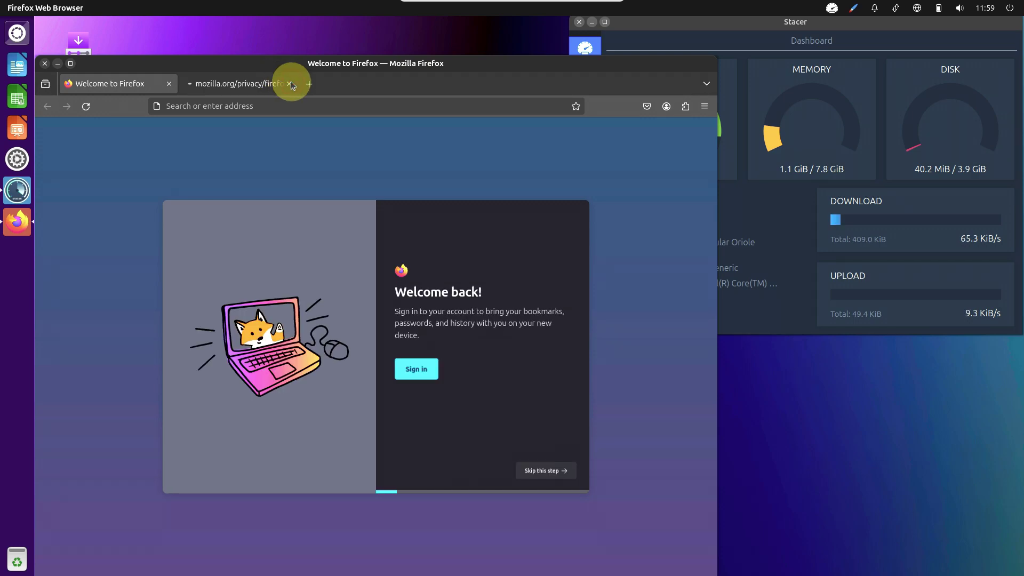
pyautogui.moveTo(308, 66); pyautogui.dragTo(305, 21)
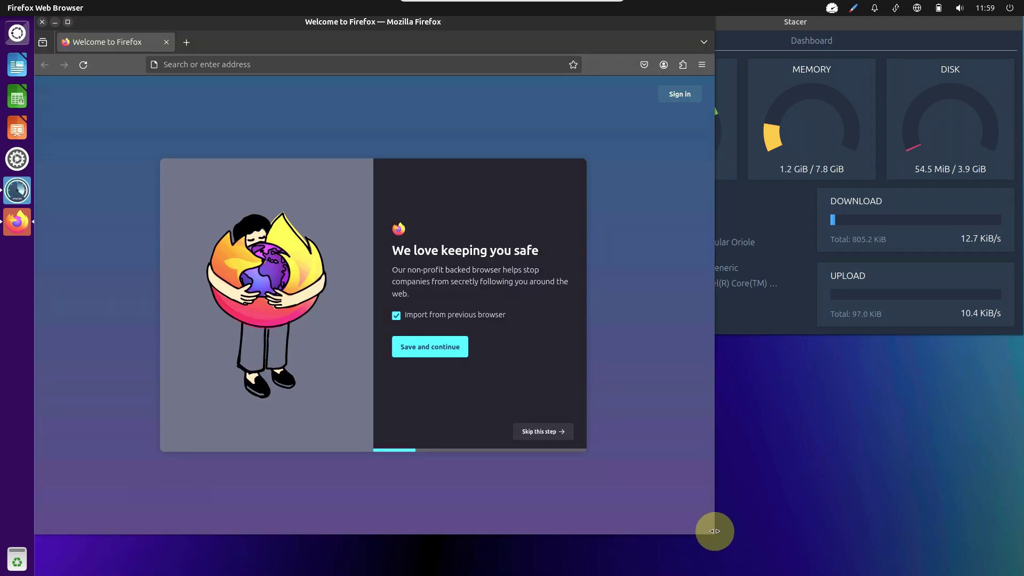
# - Load the about:support page in Firefox
pyautogui.click(361, 69)
pyautogui.write('abo')
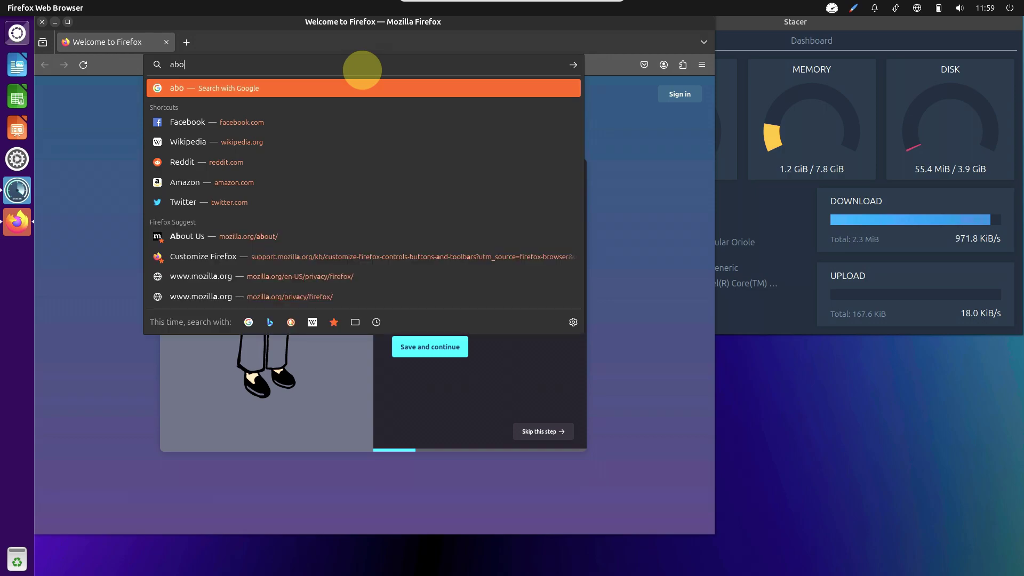
pyautogui.write('ut:support')
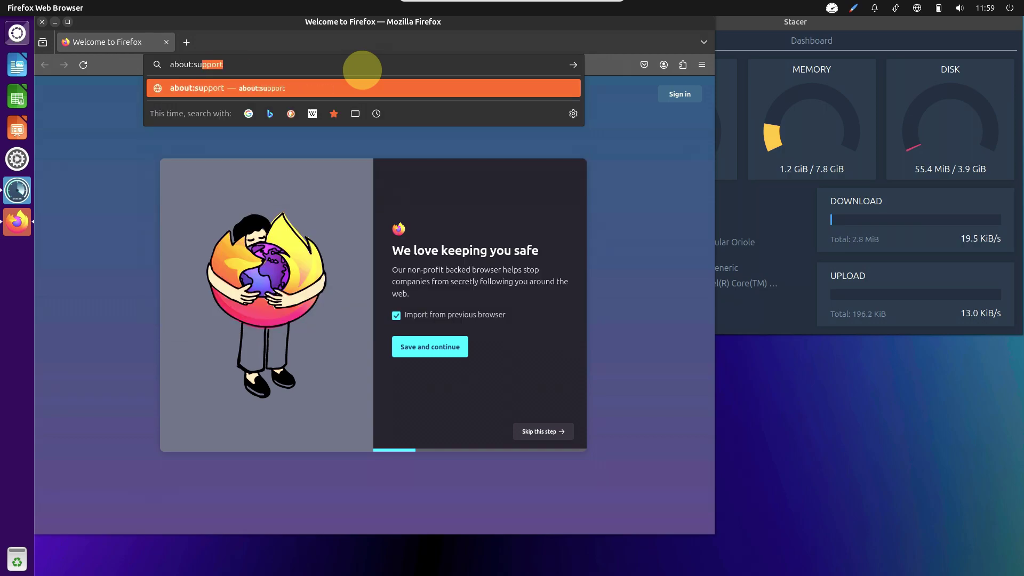
pyautogui.press('Return')
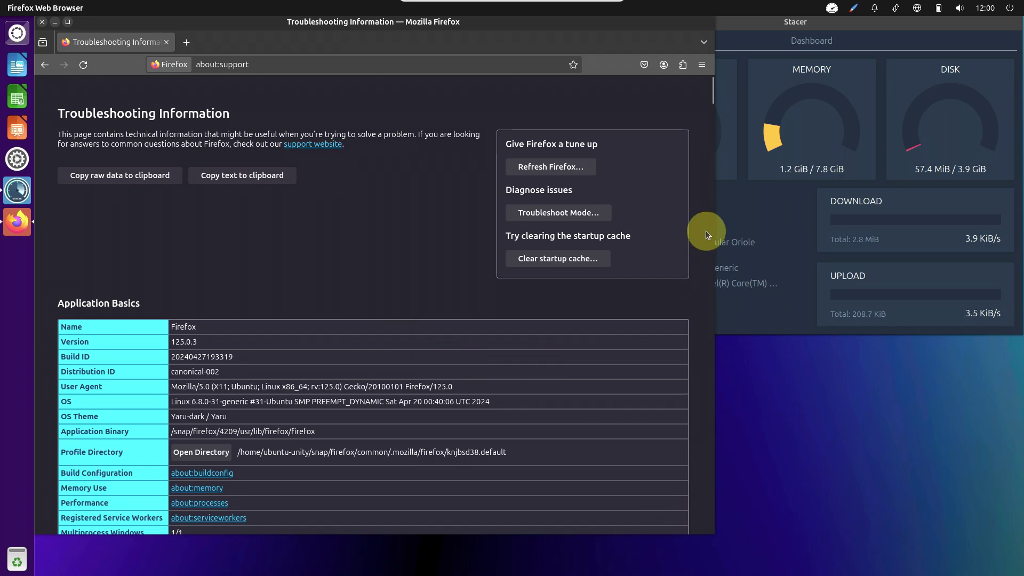
# - Examine Firefox's Troubleshooting Information, including Application Basics, features and add-ons, and close the browser
pyautogui.scroll(-10, 712, 92)
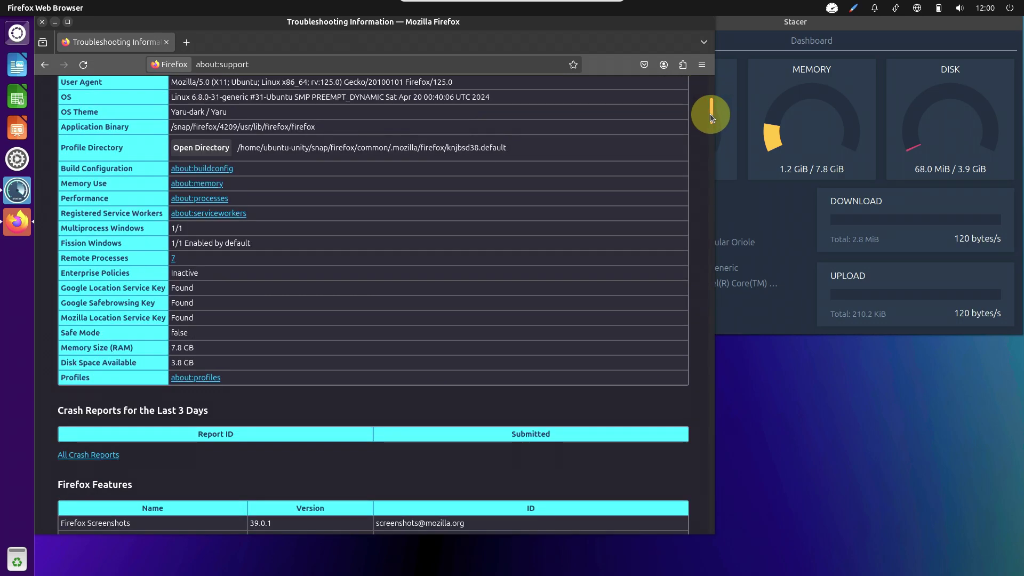
pyautogui.scroll(-5, 709, 140)
pyautogui.scroll(-3, 710, 146)
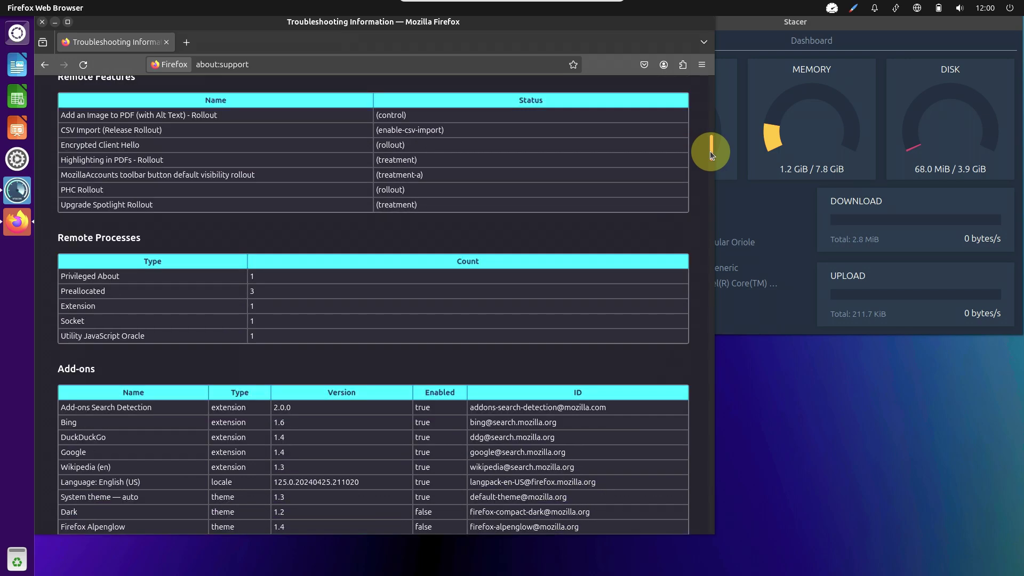
pyautogui.moveTo(710, 154); pyautogui.dragTo(704, 86)
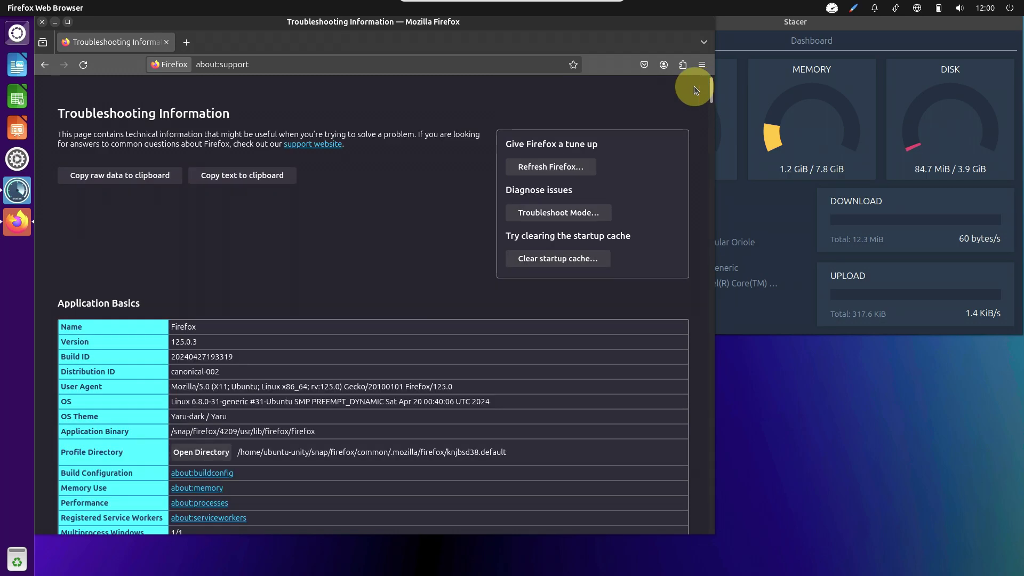
pyautogui.click(167, 42)
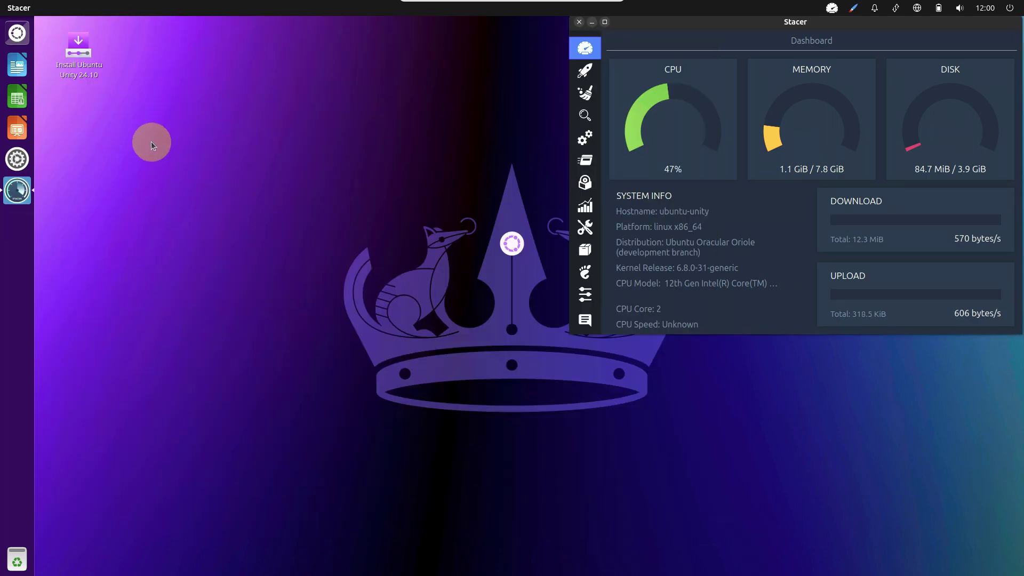
# - Launch Terminal from the installed applications and enlarge its window to fill the desktop space beside Stacer
pyautogui.click(17, 32)
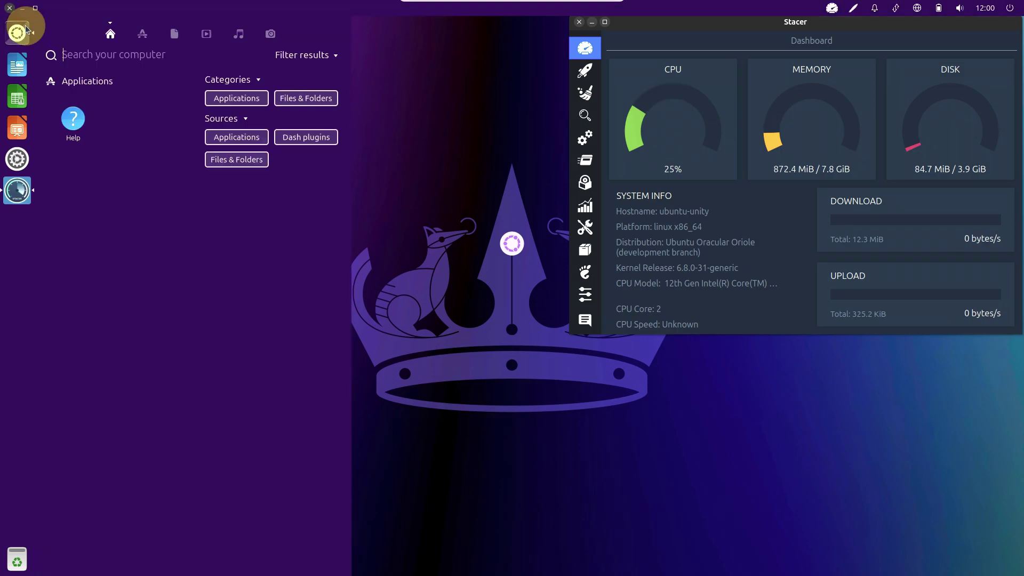
pyautogui.write('ter')
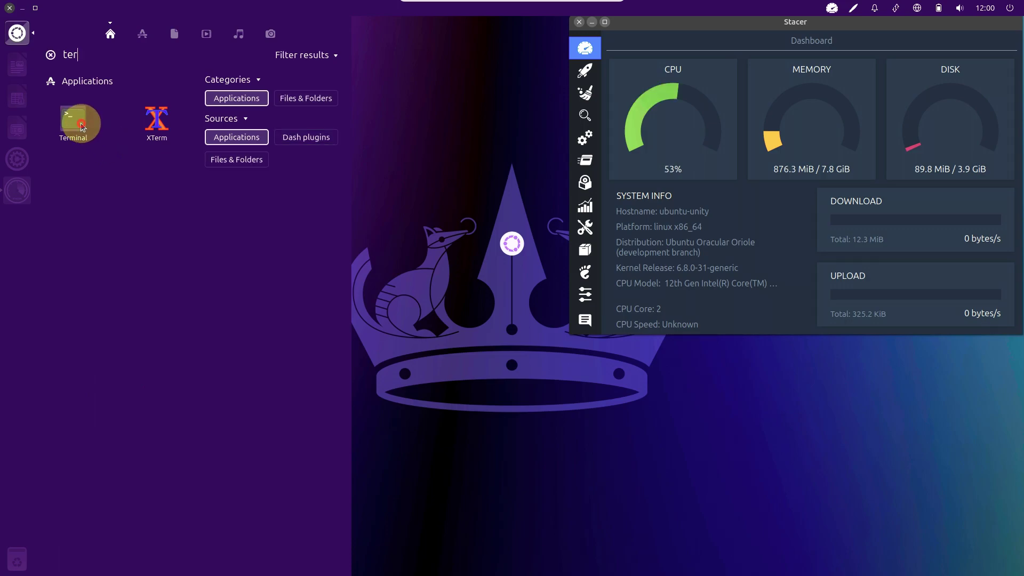
pyautogui.click(82, 126)
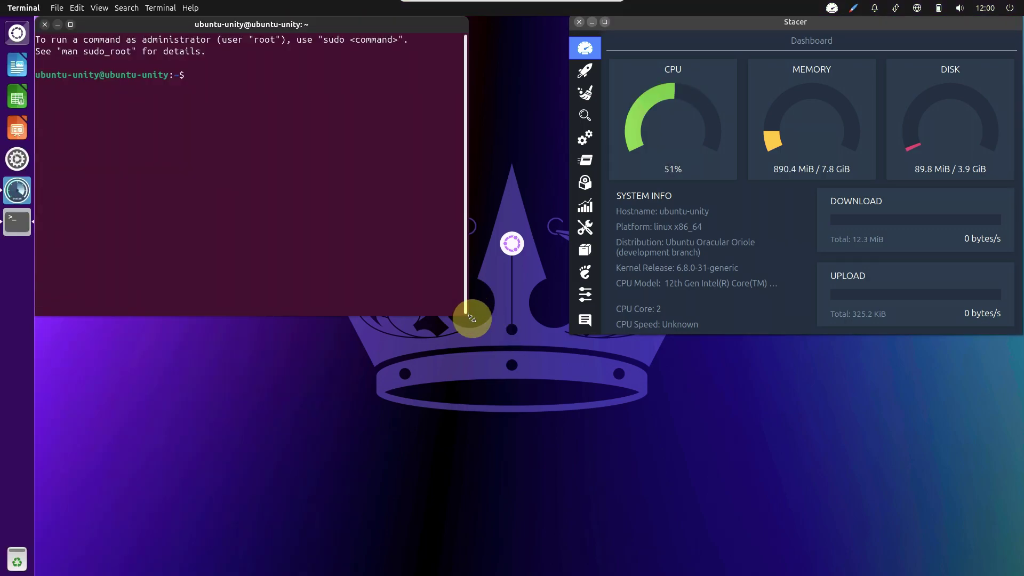
pyautogui.moveTo(468, 312); pyautogui.dragTo(567, 569)
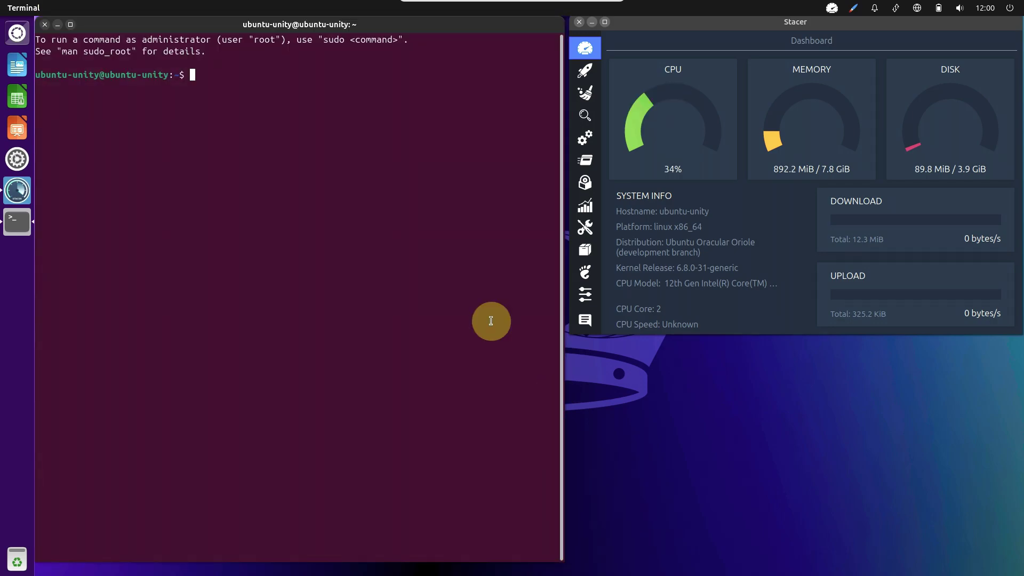
pyautogui.click(204, 92)
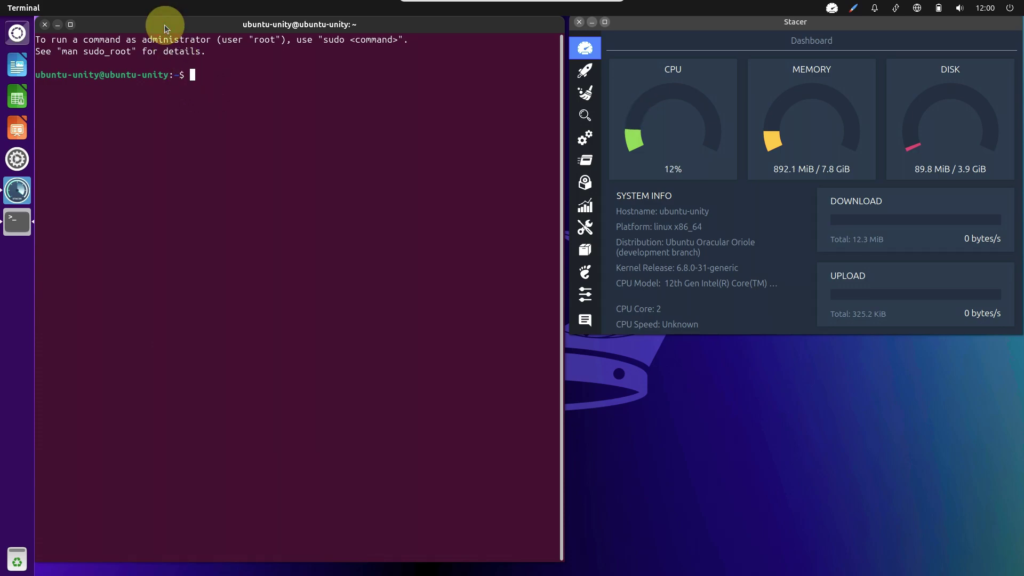
pyautogui.click(255, 103)
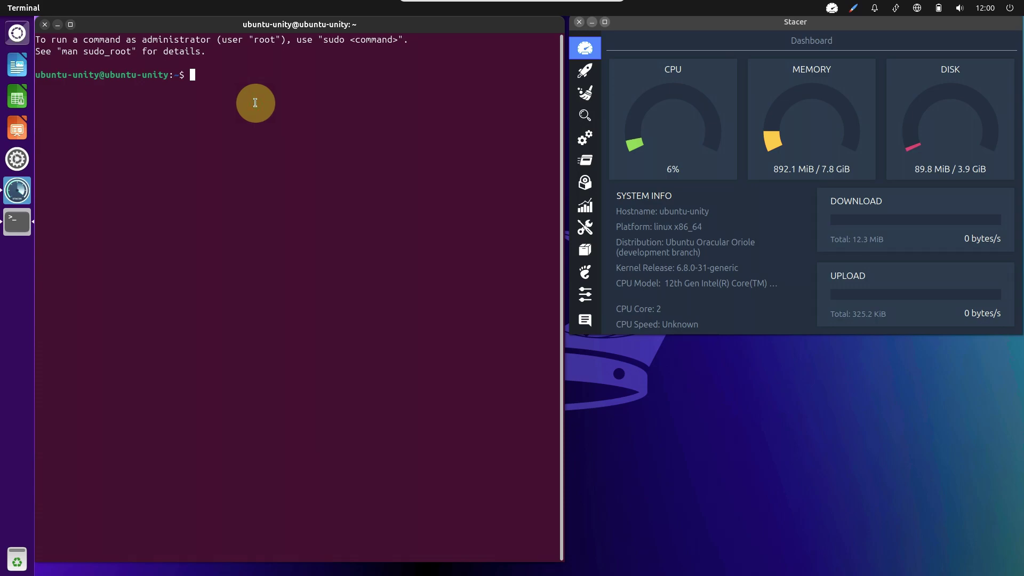
# - Print the short system summary in the terminal with the inxi command
pyautogui.write('inix')
pyautogui.press('Return')
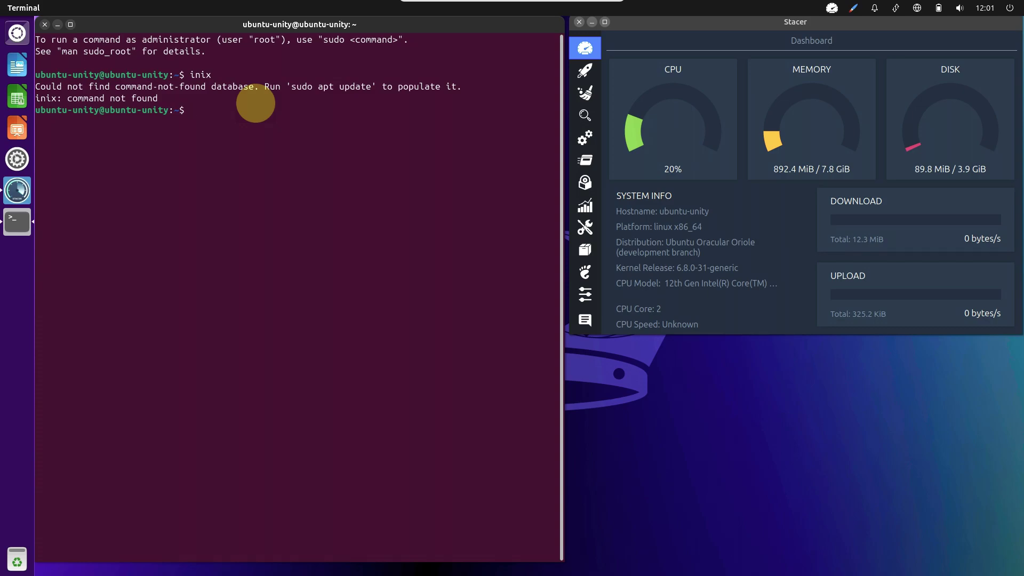
pyautogui.write('inxi')
pyautogui.press('Return')
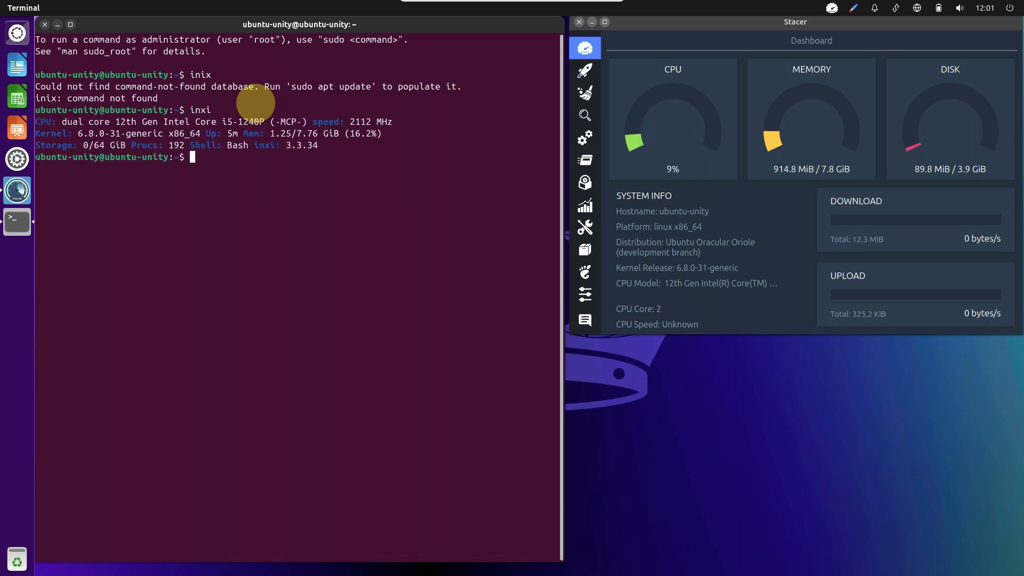
# - Turn off the system theme colors for the Unnamed terminal profile and close the preferences
pyautogui.click(161, 8)
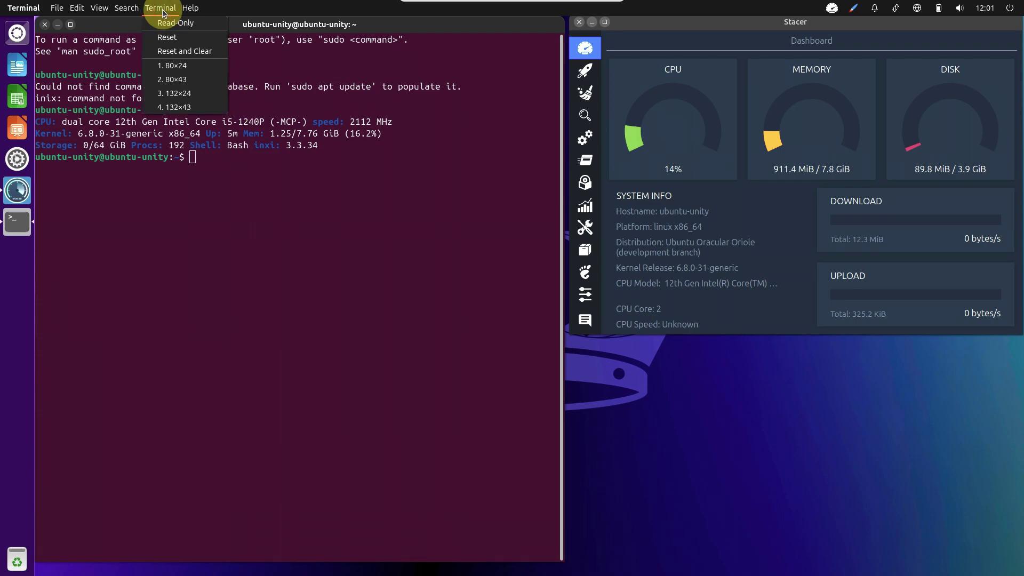
pyautogui.moveTo(77, 8)
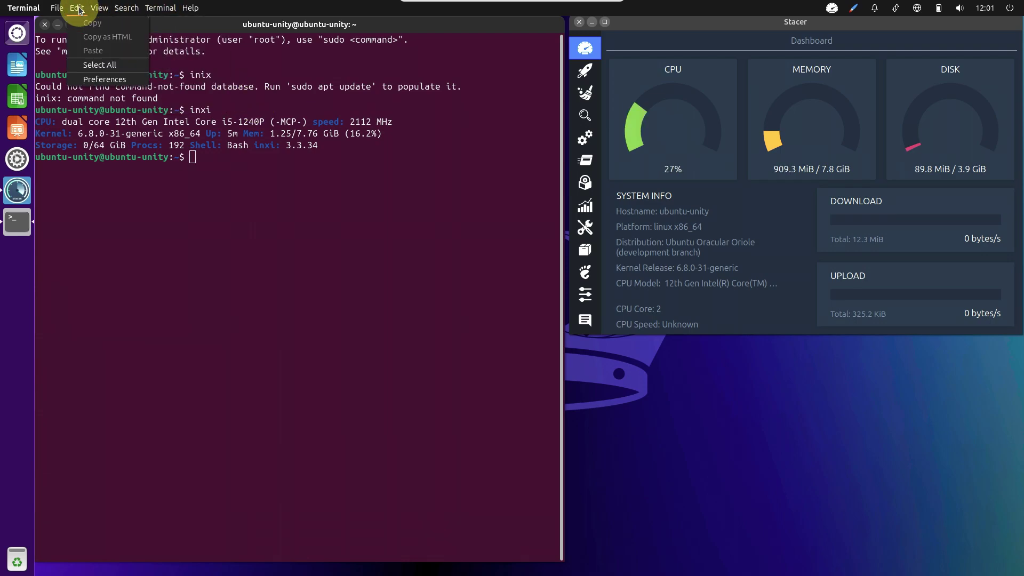
pyautogui.click(104, 79)
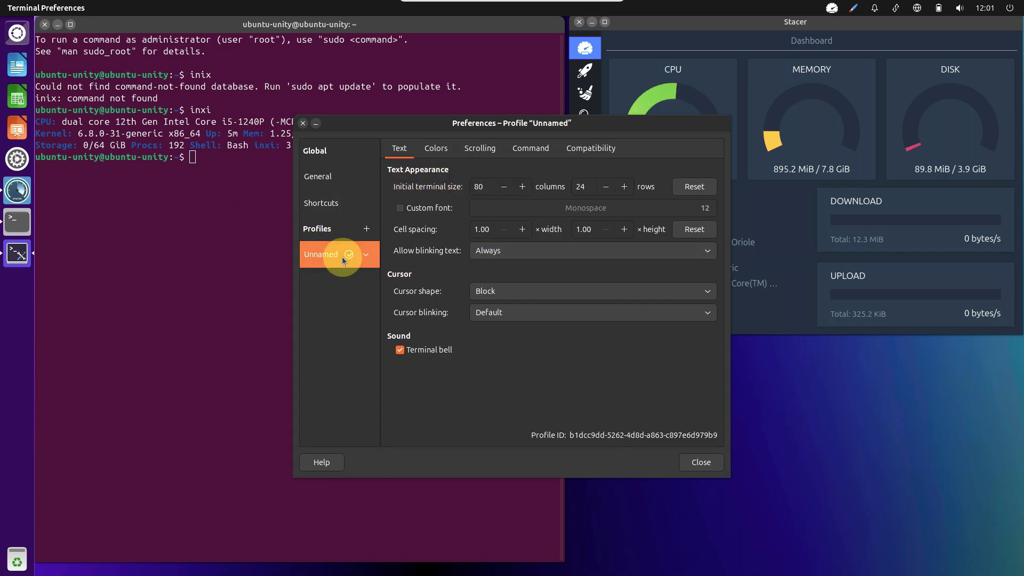
pyautogui.click(427, 150)
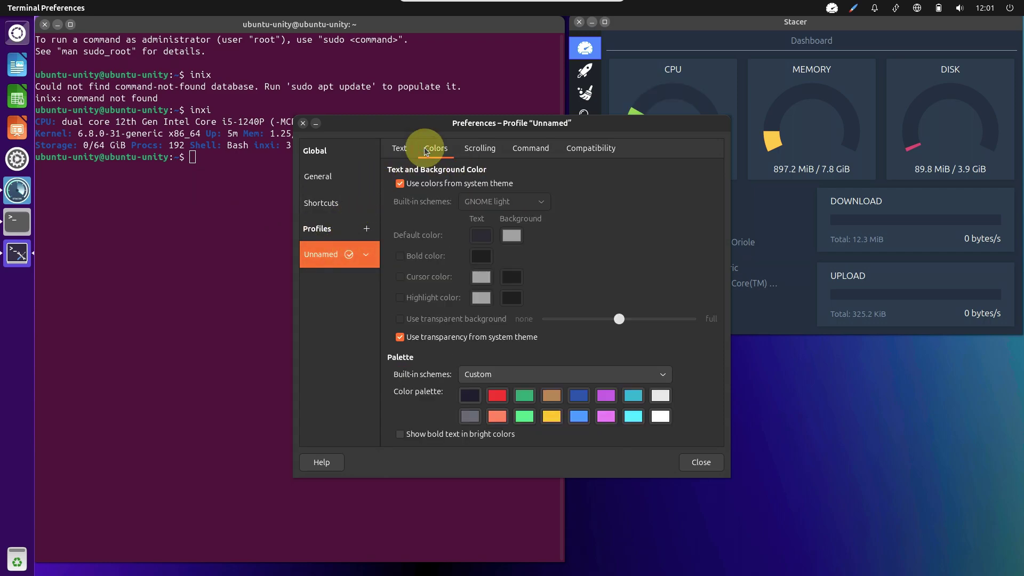
pyautogui.click(462, 184)
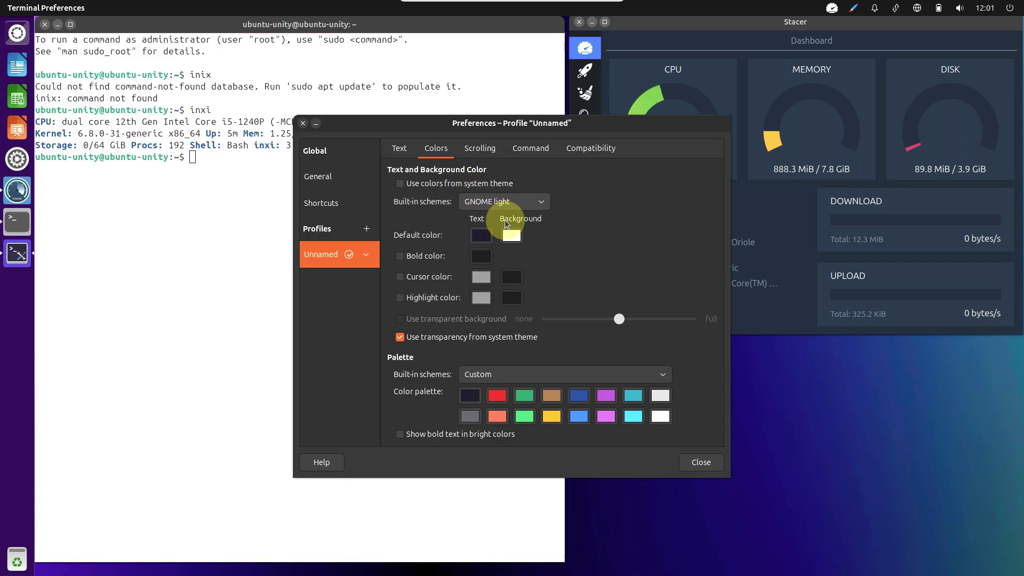
pyautogui.click(701, 462)
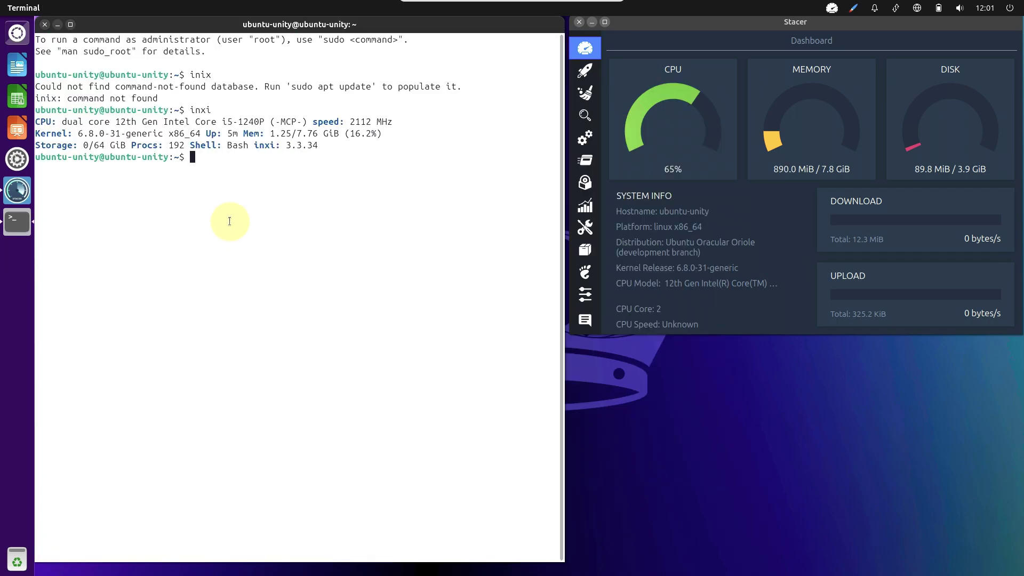
# - Print the basic, graphics and full system reports with inxi -b, inxi -G and inxi -F
pyautogui.write('inxi -b')
pyautogui.press('Return')
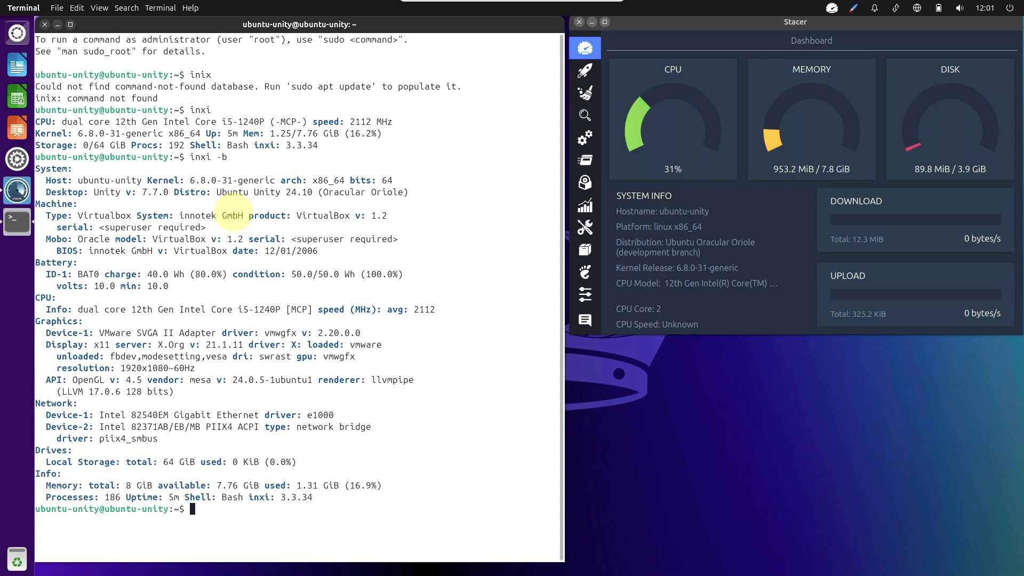
pyautogui.write('inxi -')
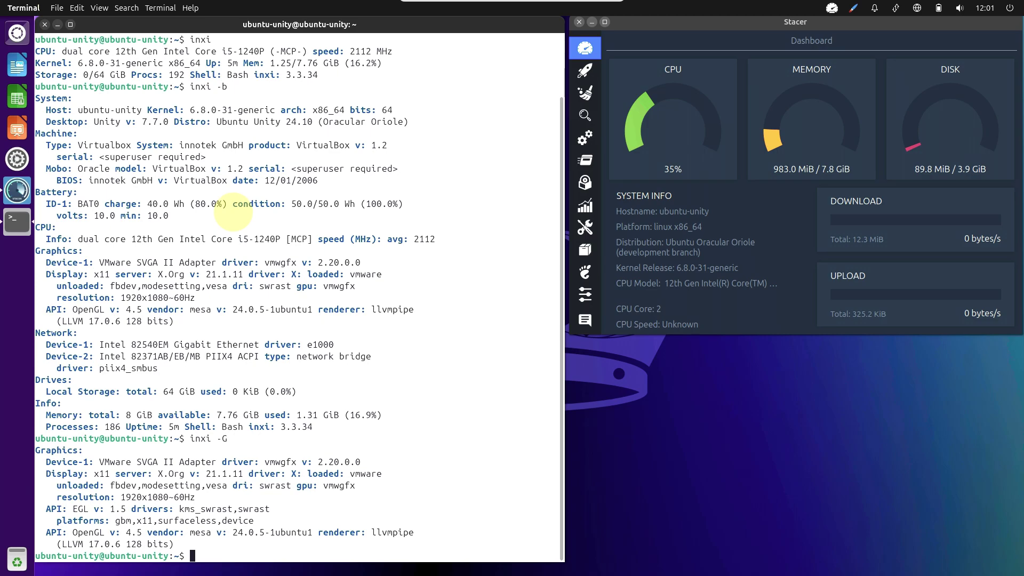
pyautogui.write('inxi -F')
pyautogui.press('Return')
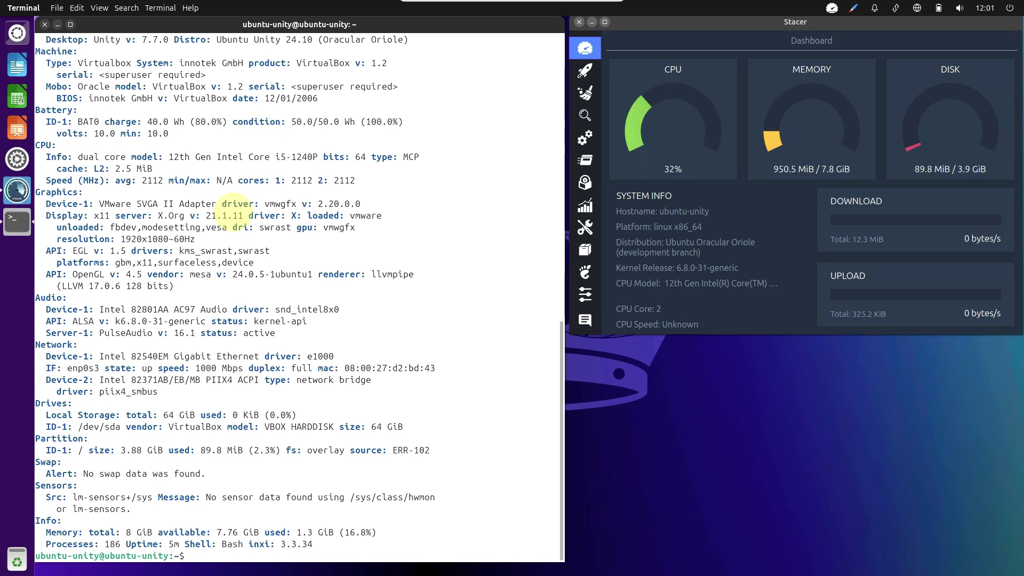
# - Show the distribution release with cat /etc/issue and try to run neofetch
pyautogui.write('cat /etc/issue')
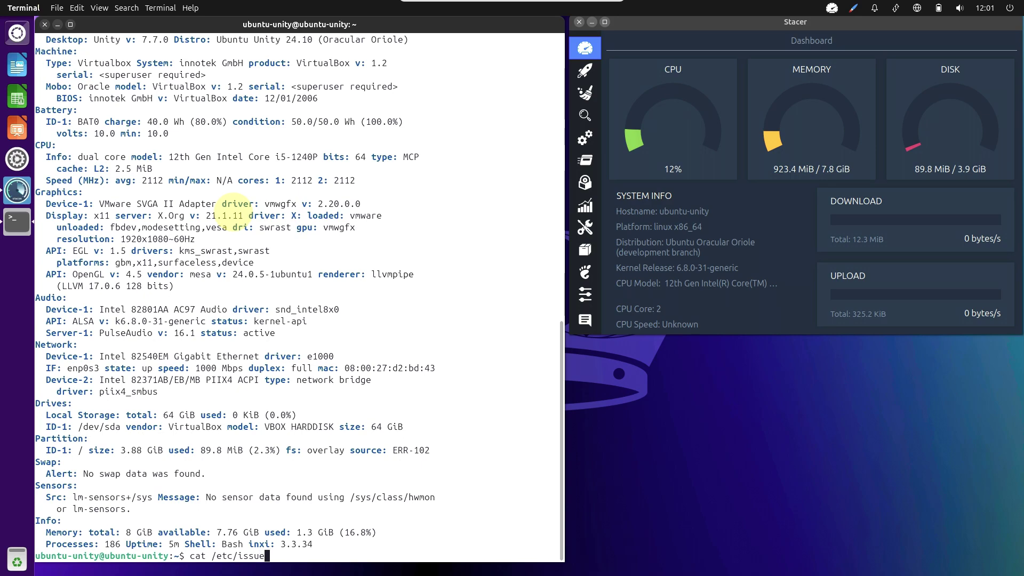
pyautogui.press('Return')
pyautogui.write('neofetch')
pyautogui.press('Return')
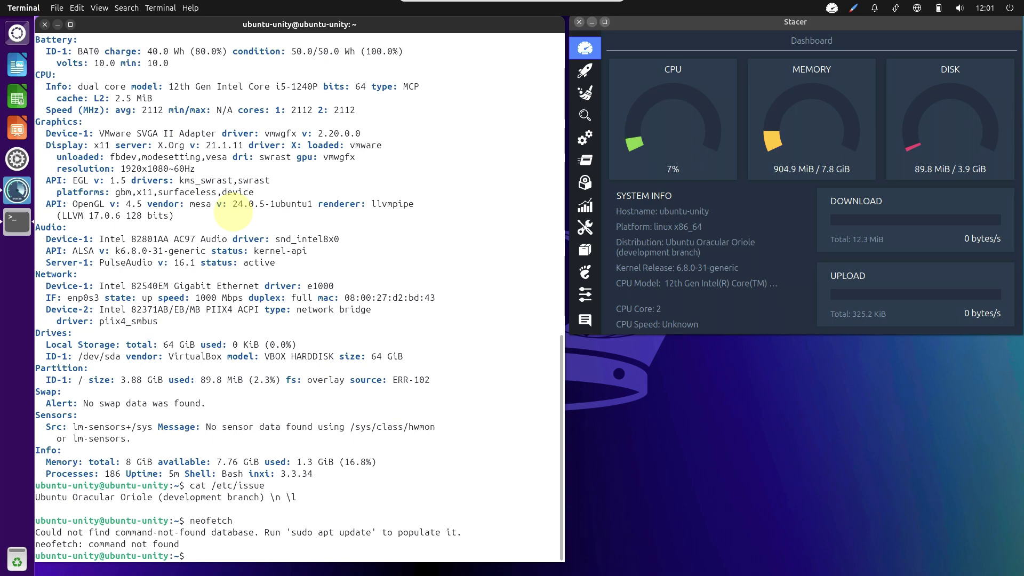
# - Try to install neofetch through apt, and refresh the package lists with sudo apt update
pyautogui.write('sudo apt install neofe')
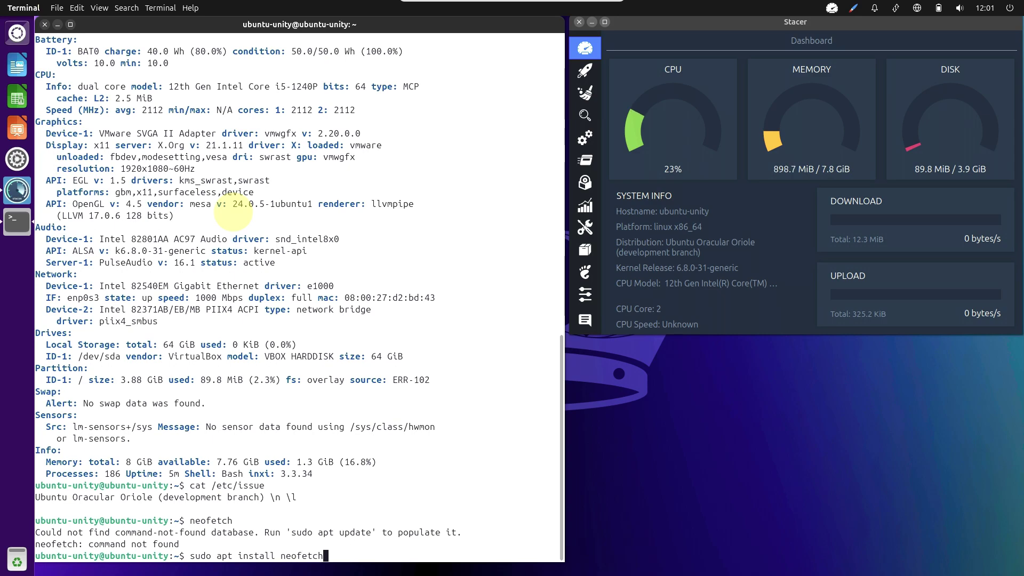
pyautogui.write('tch')
pyautogui.press('Return')
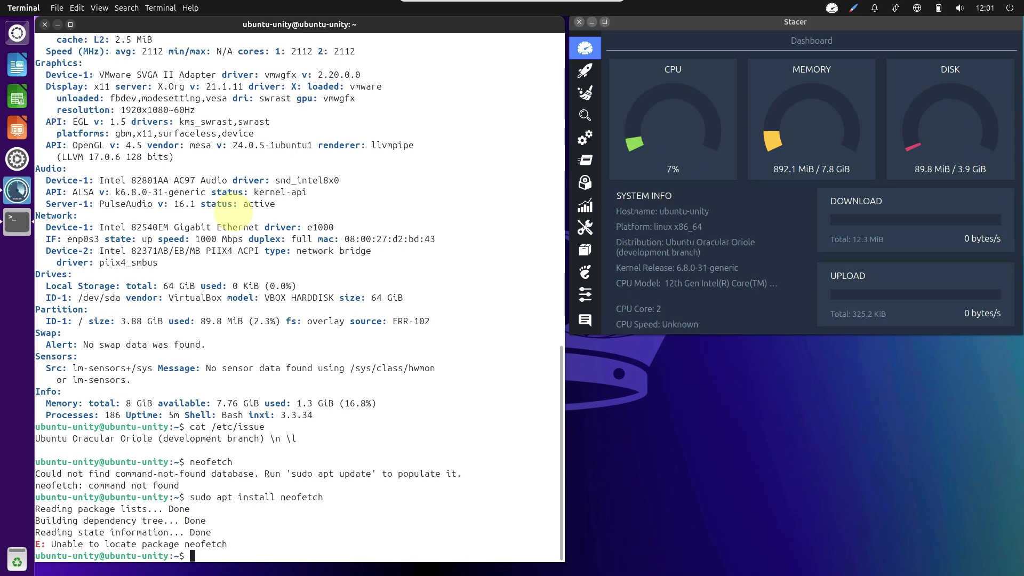
pyautogui.write('udo apt update')
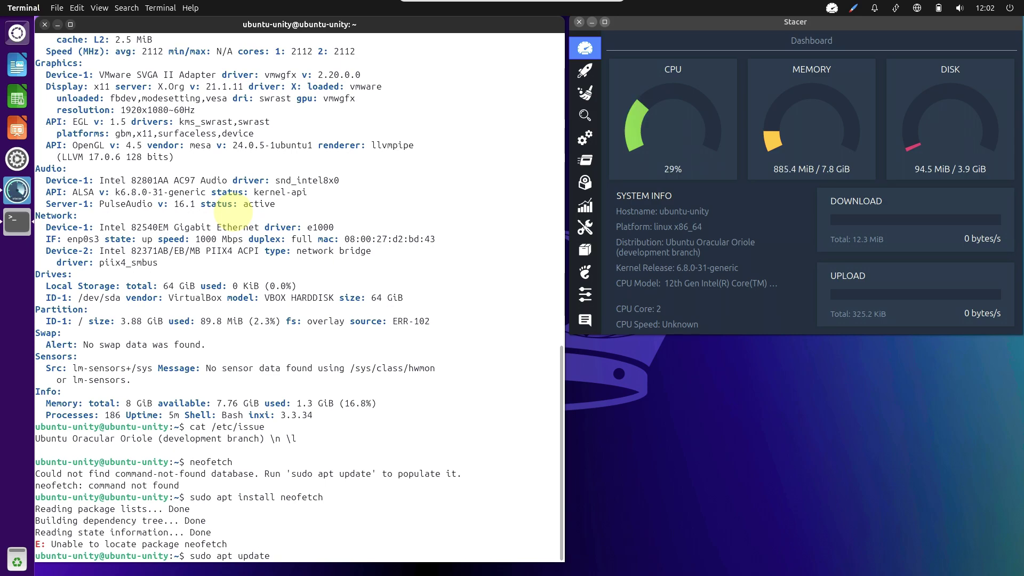
pyautogui.press('Return')
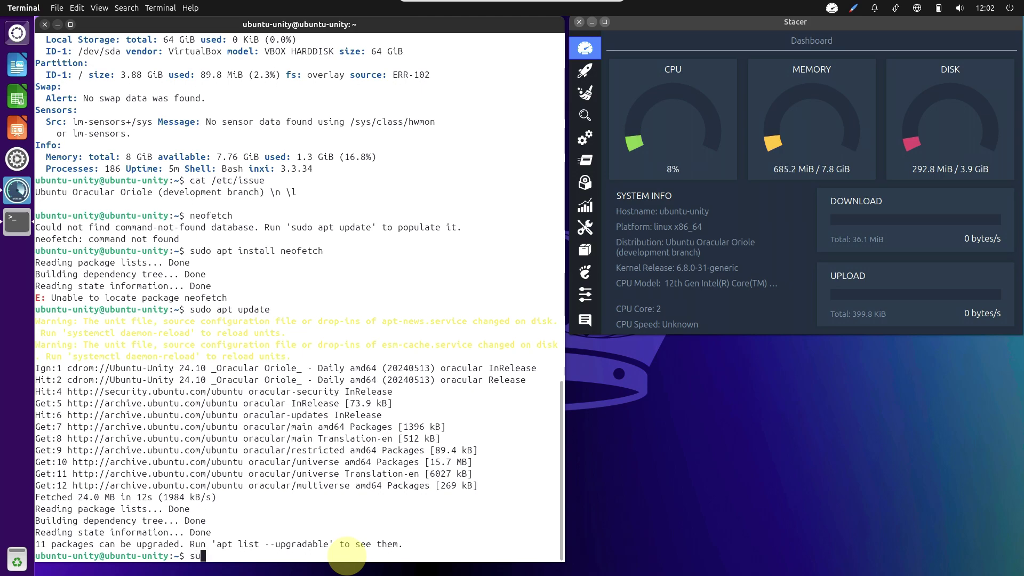
# - Install neofetch with sudo apt install neofetch, accepting its additional packages
pyautogui.write('do apt install neofet')
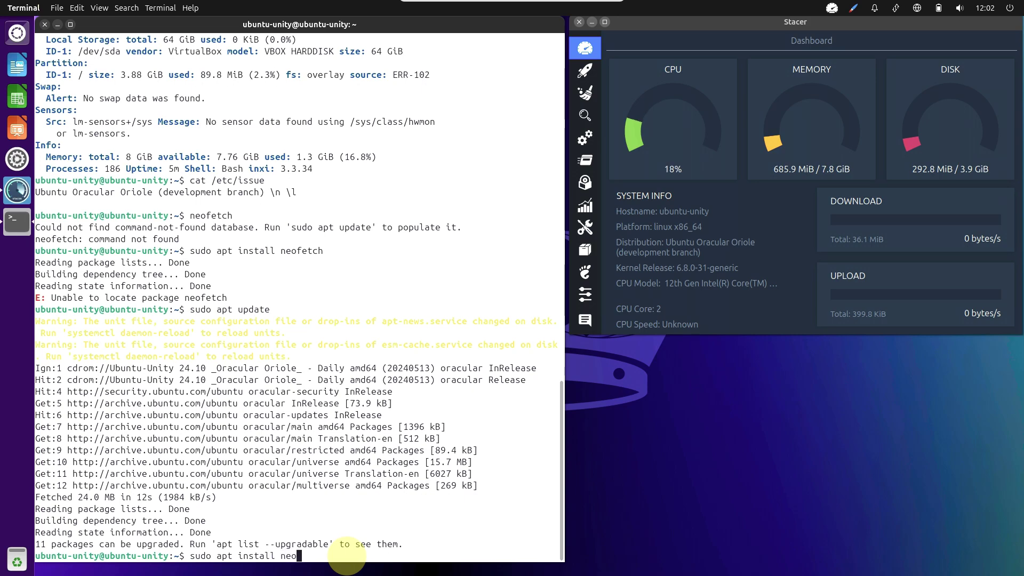
pyautogui.press('Return')
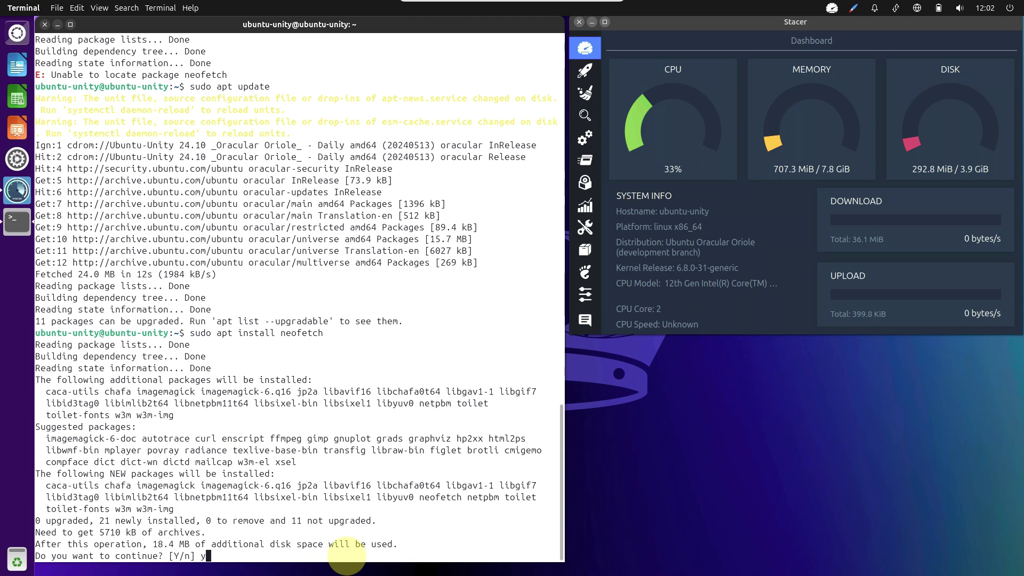
pyautogui.press('Return')
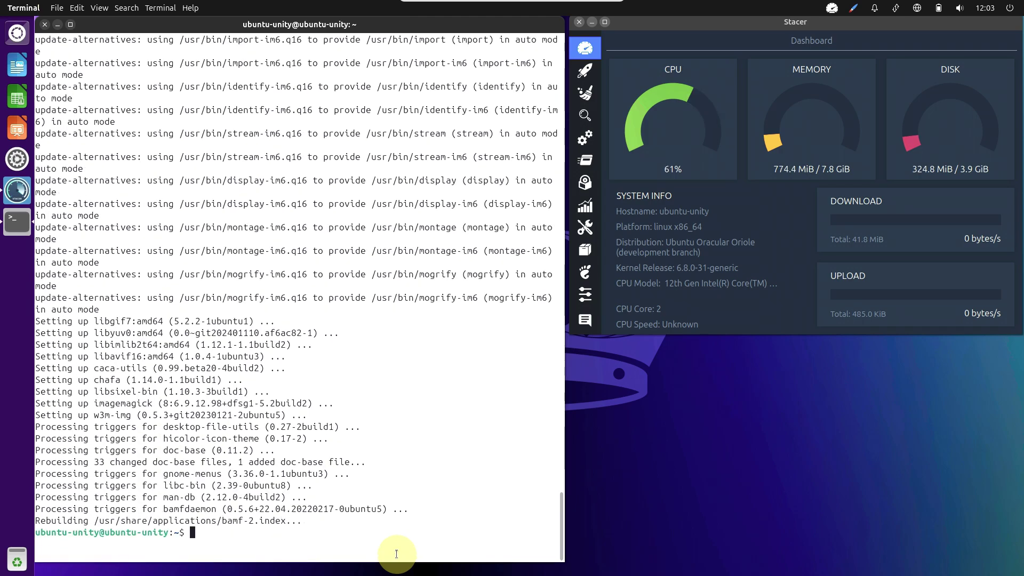
# - Display the system overview with neofetch and the detailed hardware report with inxi -sv8
pyautogui.write('eofet')
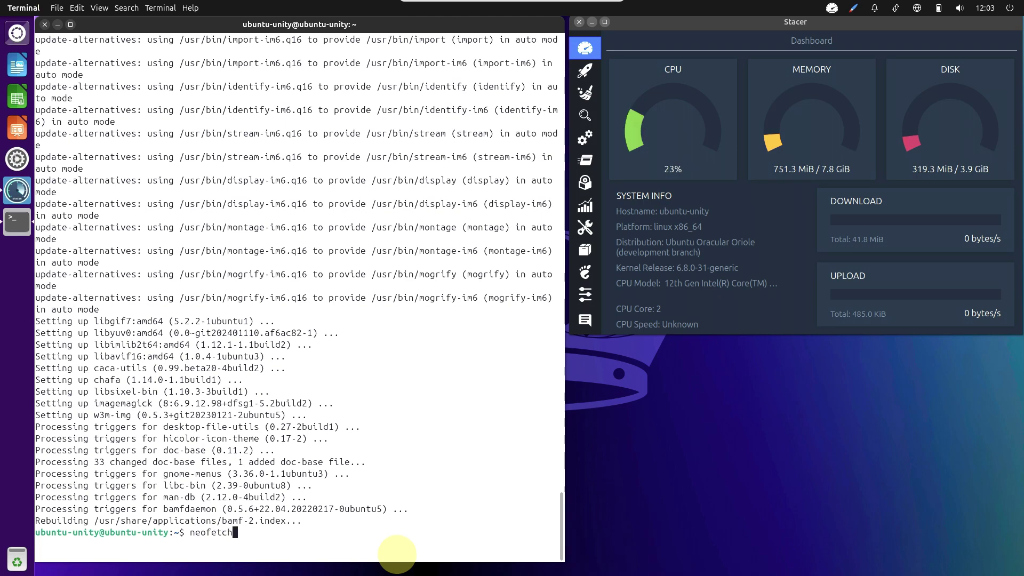
pyautogui.write('ch')
pyautogui.press('Return')
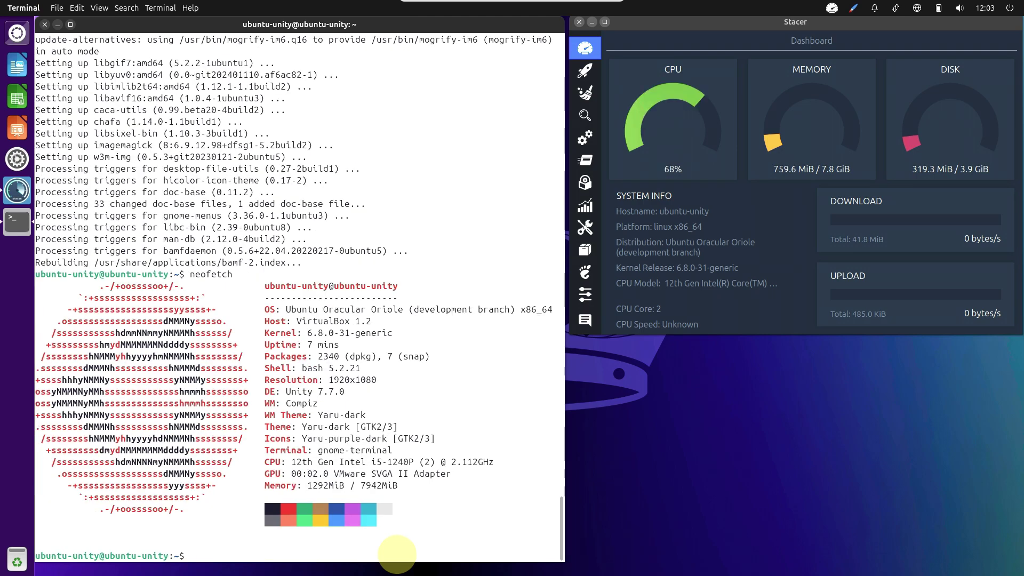
pyautogui.write('inxi -sv')
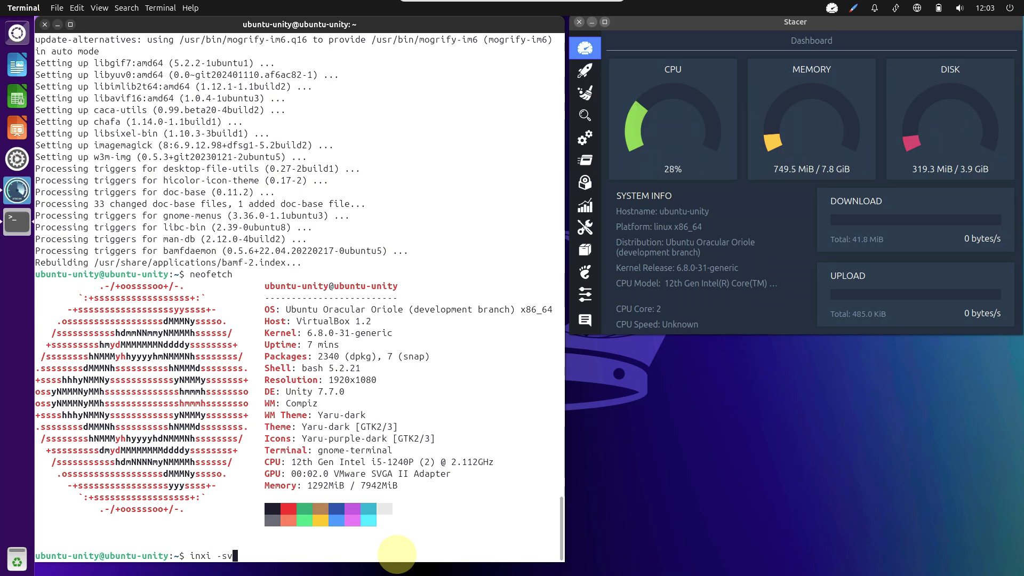
pyautogui.write('8')
pyautogui.press('Return')
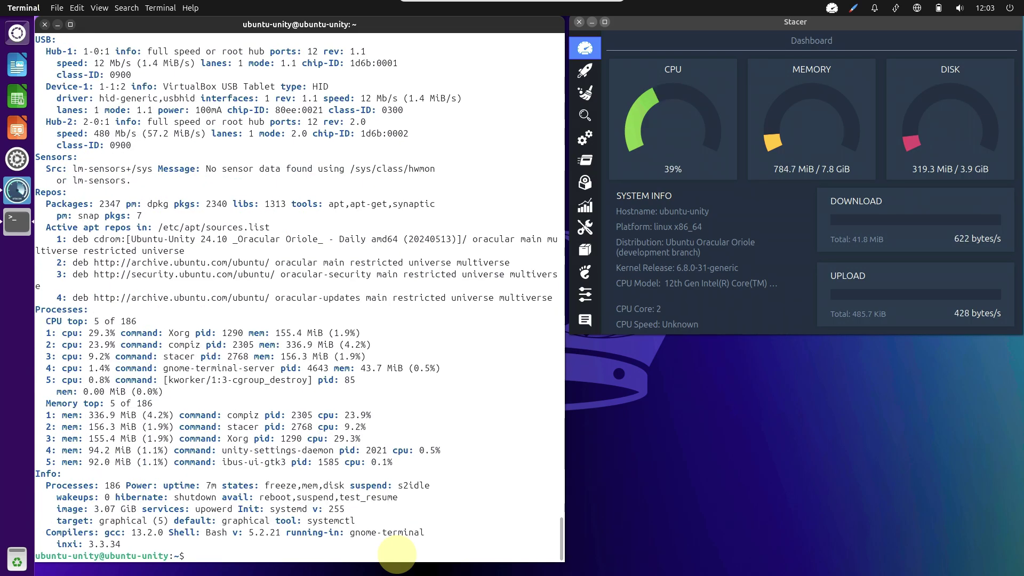
# - Try to run htop, and install its package with sudo apt install htop
pyautogui.write('htop')
pyautogui.press('Return')
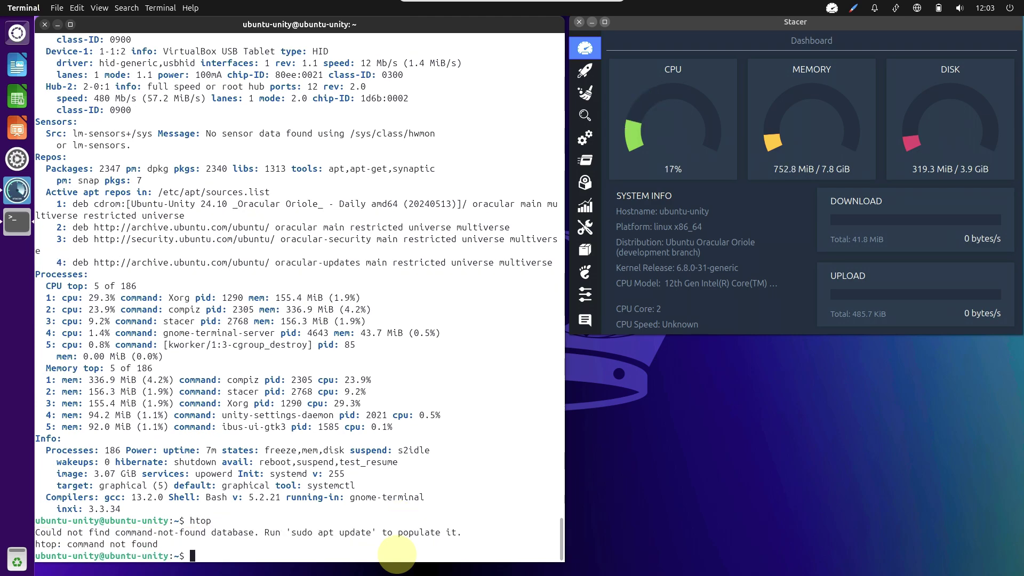
pyautogui.write('sudo p')
pyautogui.press('BackSpace')
pyautogui.press('BackSpace')
pyautogui.write('apt install htop')
pyautogui.press('Return')
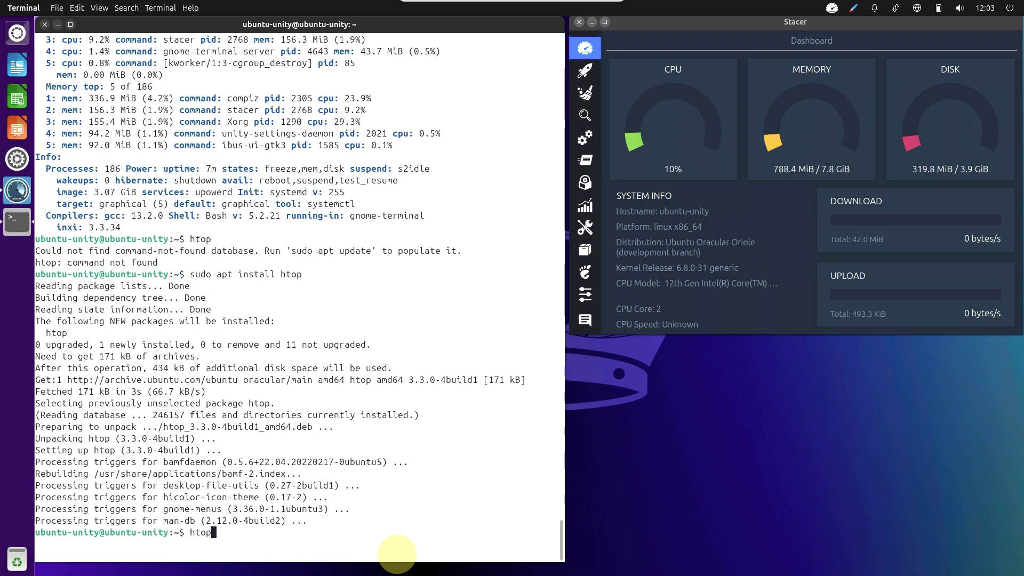
# - Run htop in the terminal and look through its list of running processes
pyautogui.press('Return')
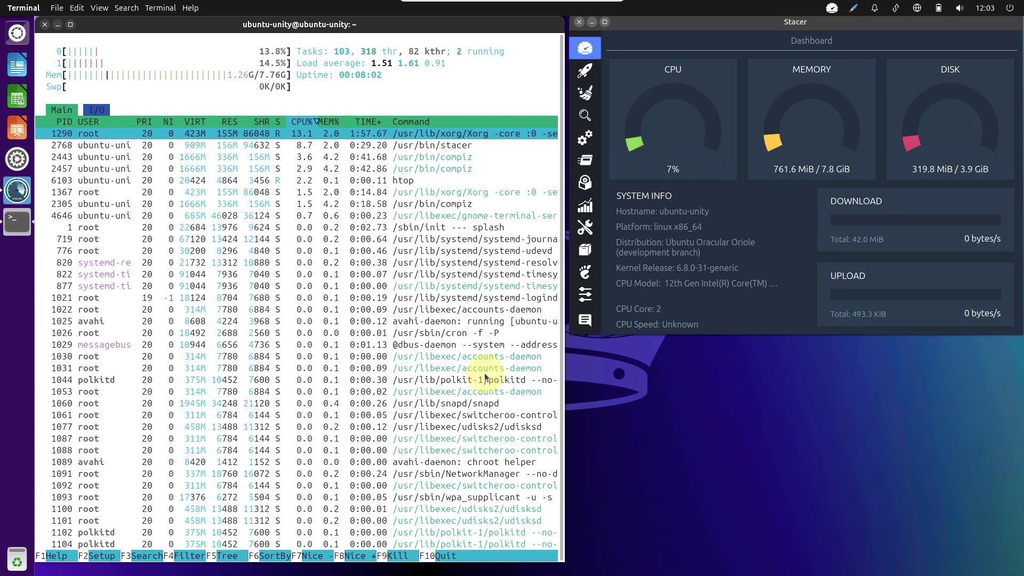
pyautogui.scroll(-1, 485, 378)
pyautogui.scroll(-3, 484, 377)
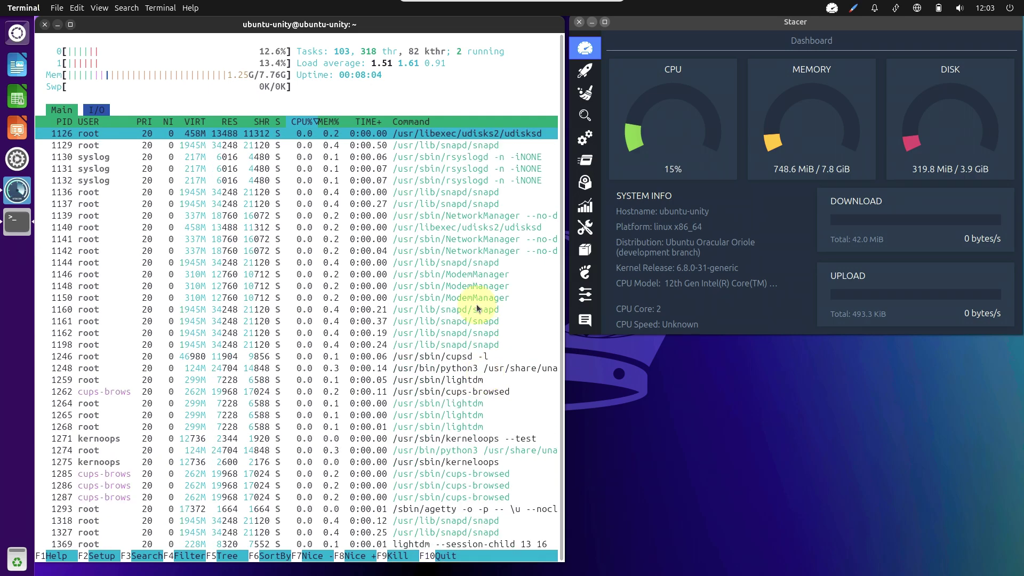
# - View the About details of GNOME Terminal, and close the terminal window together with its running htop process
pyautogui.click(193, 9)
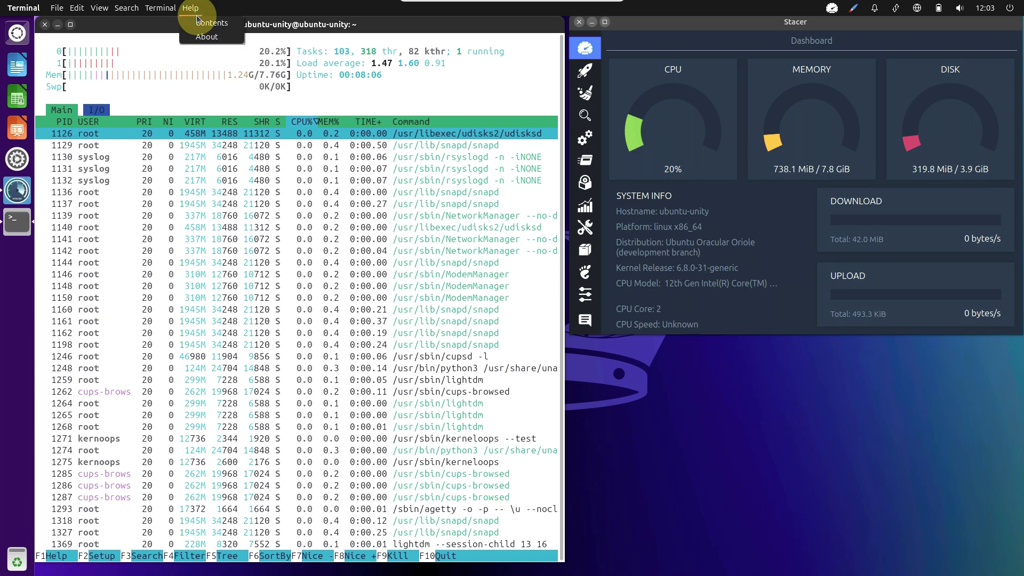
pyautogui.click(214, 37)
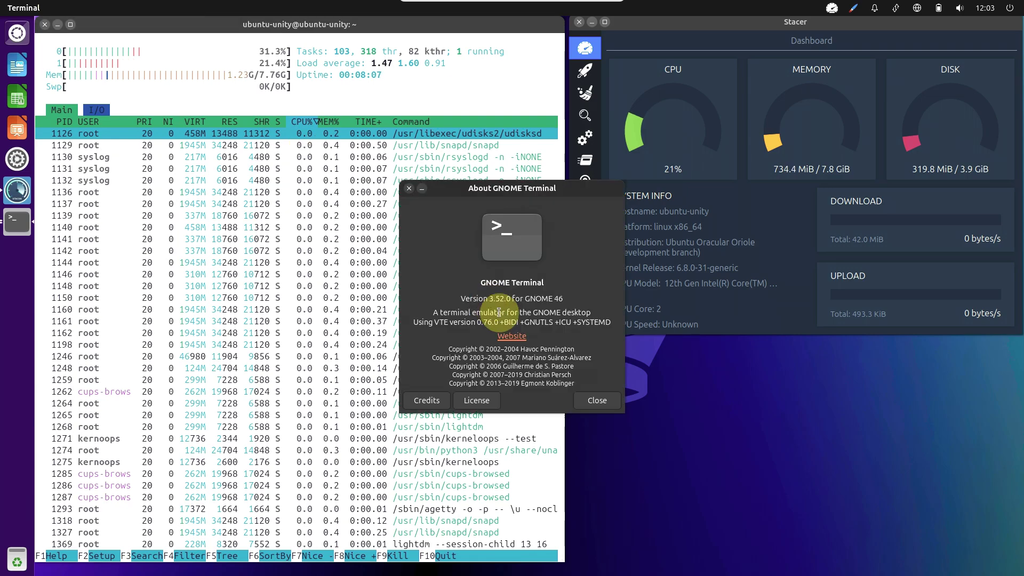
pyautogui.click(597, 400)
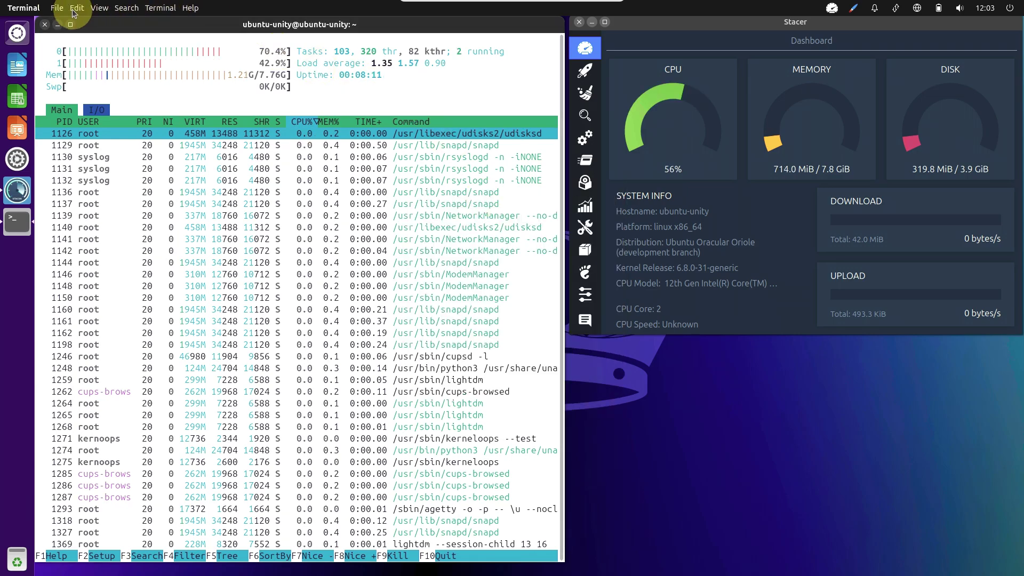
pyautogui.click(45, 25)
pyautogui.click(414, 336)
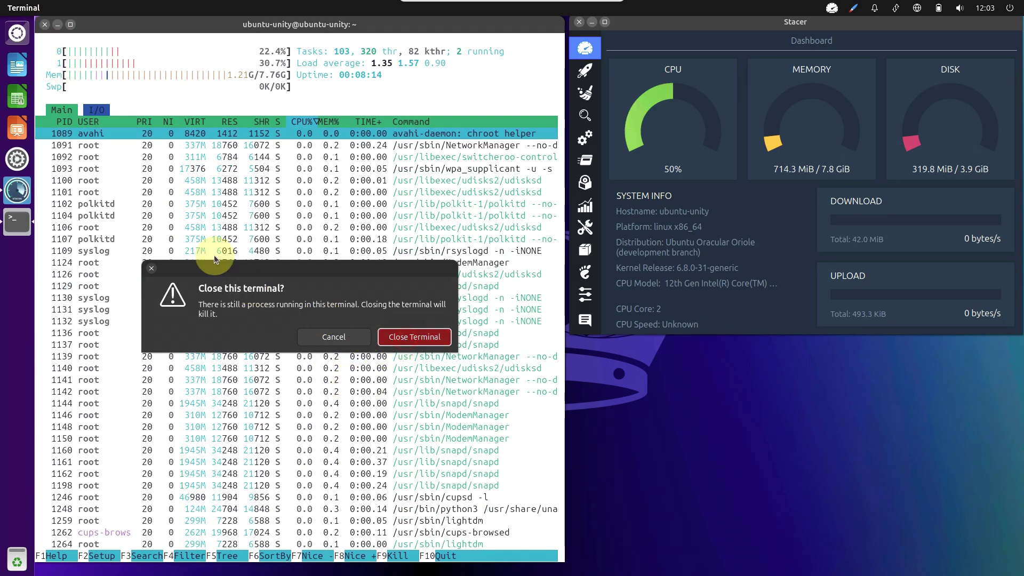
# - Launch the Install Ubuntu Unity 24.10 program from the desktop and view the About details of its Calamares installer
pyautogui.rightClick(86, 67)
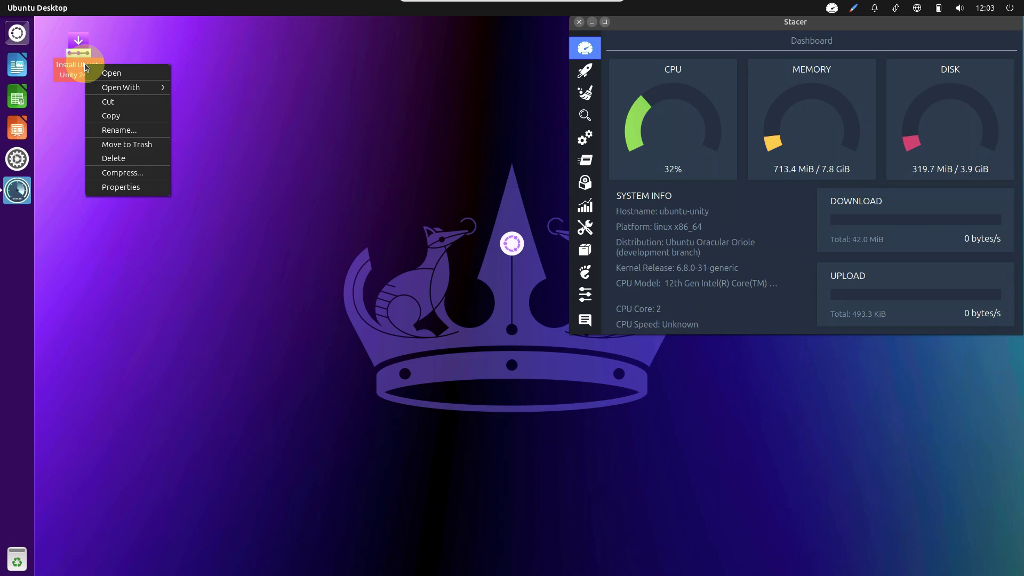
pyautogui.click(96, 73)
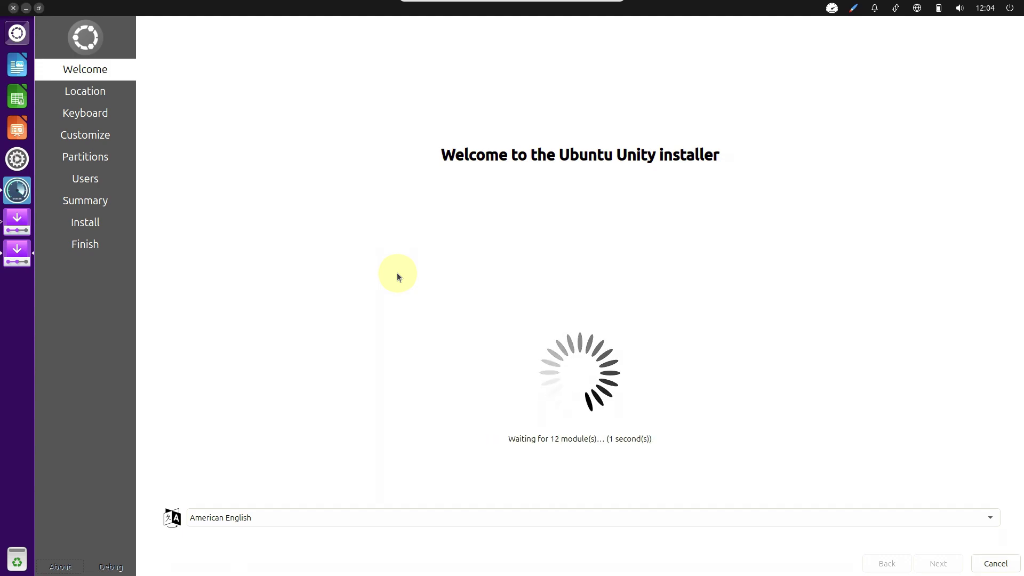
pyautogui.click(60, 566)
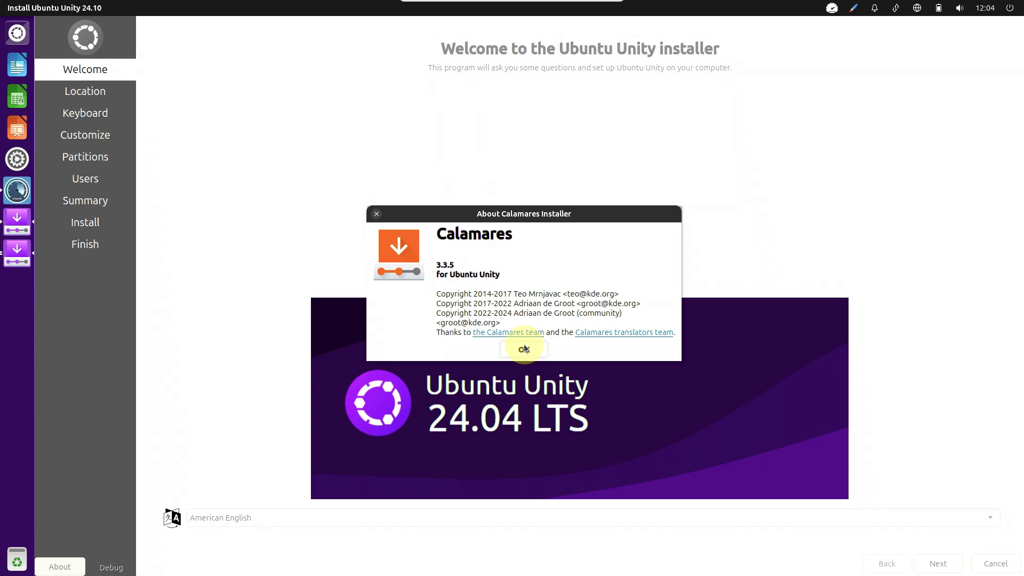
pyautogui.click(524, 348)
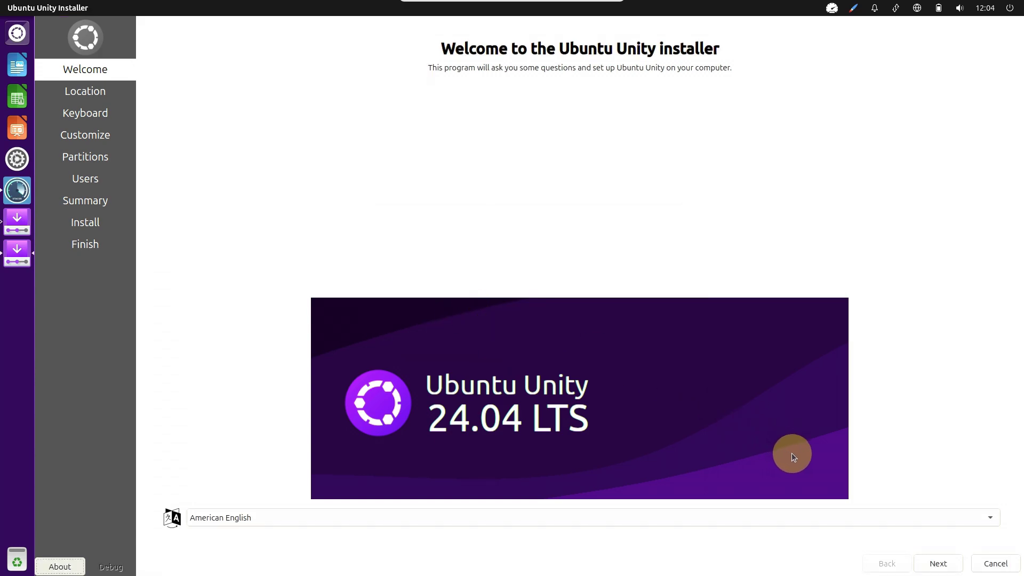
# - Set the installer's location to America, Los Angeles, and inspect the system language and numbers locale choices
pyautogui.click(935, 564)
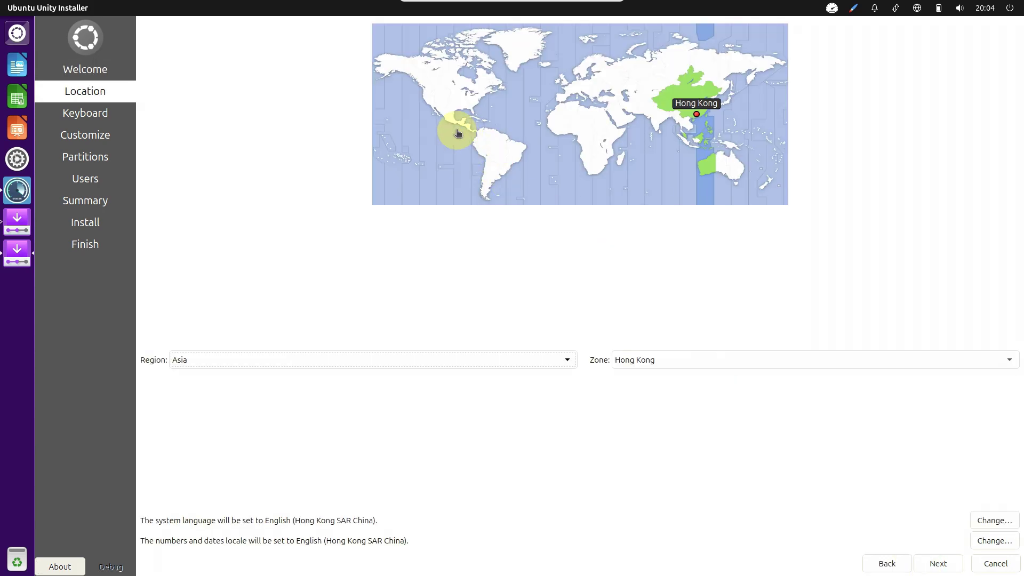
pyautogui.click(425, 101)
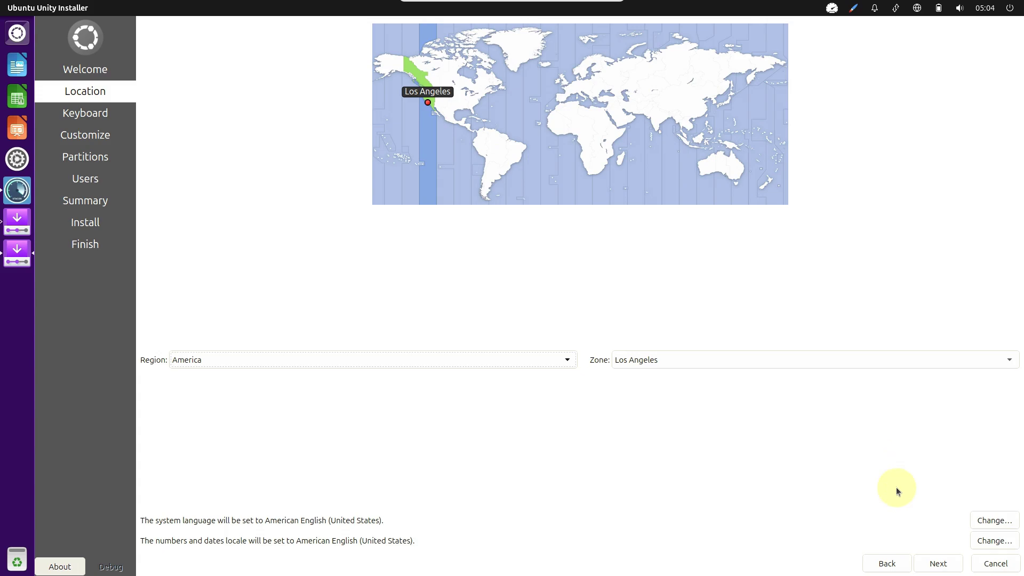
pyautogui.click(1007, 520)
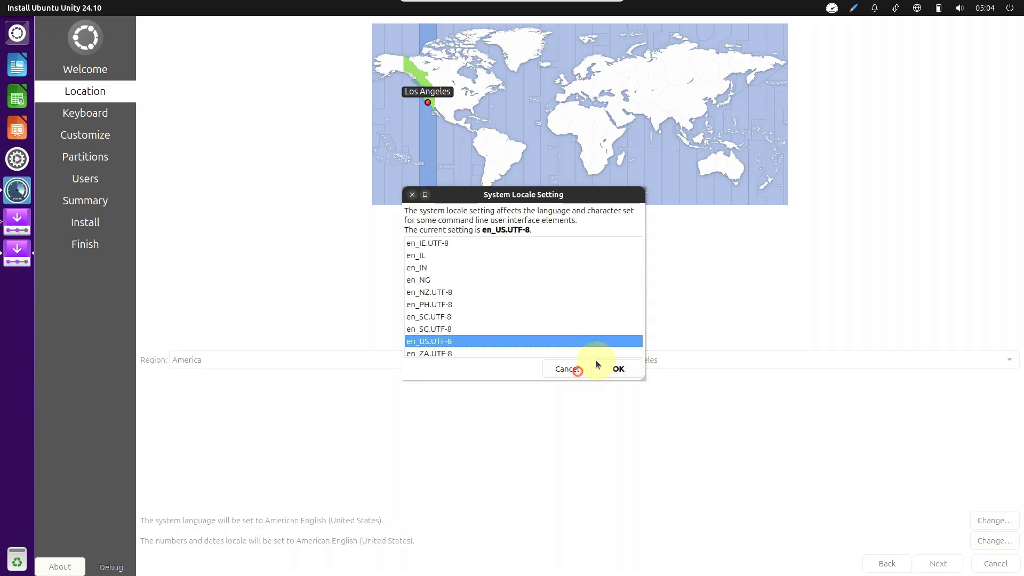
pyautogui.click(568, 369)
pyautogui.click(984, 545)
pyautogui.click(582, 370)
pyautogui.click(922, 567)
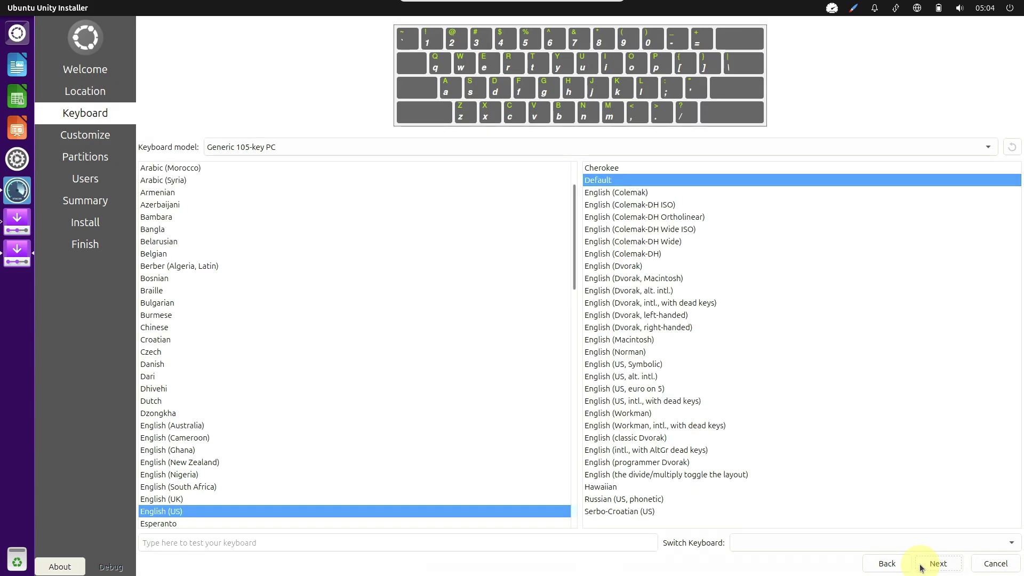
# - Set the installer's keyboard model to Dell, and continue to the customization page
pyautogui.click(462, 149)
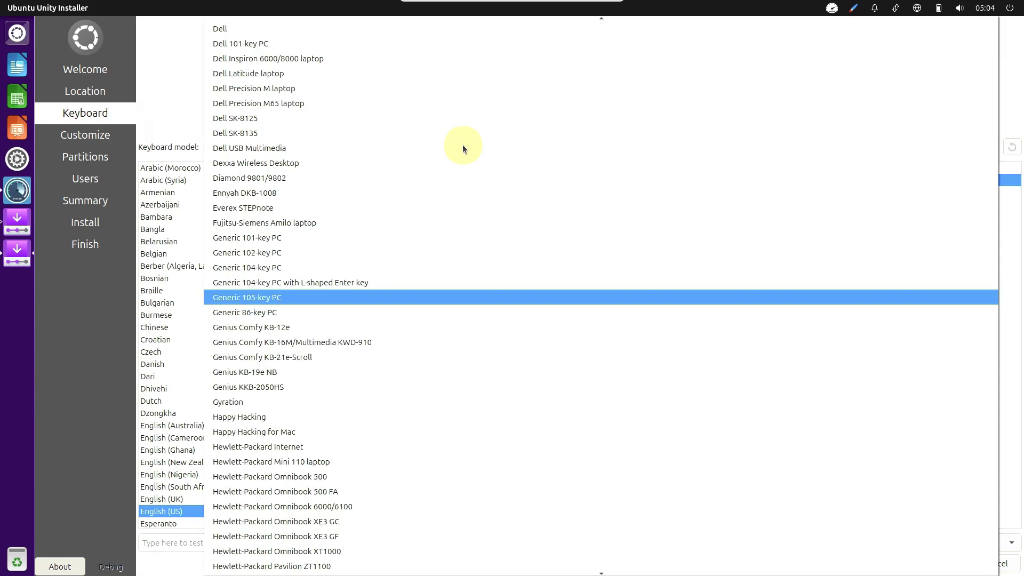
pyautogui.click(220, 28)
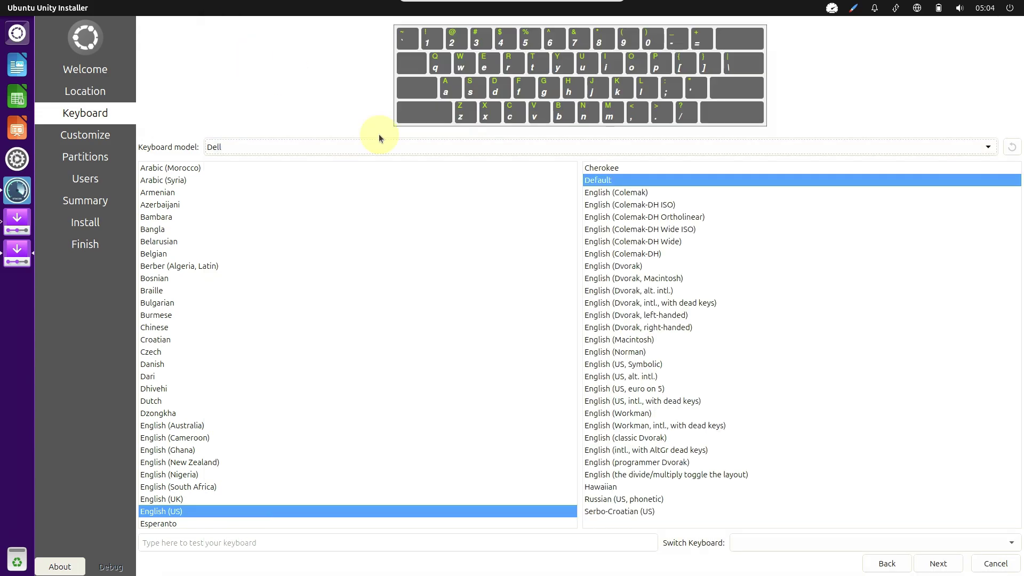
pyautogui.click(938, 564)
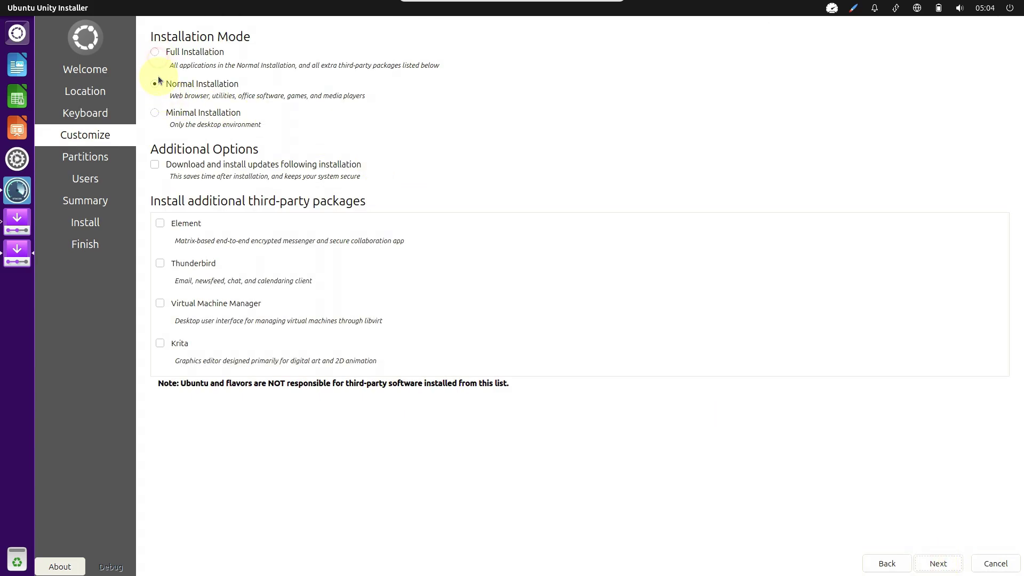
# - Try the three installation modes and the post-install updates option, and continue with Full Installation
pyautogui.click(156, 52)
pyautogui.click(157, 83)
pyautogui.click(157, 112)
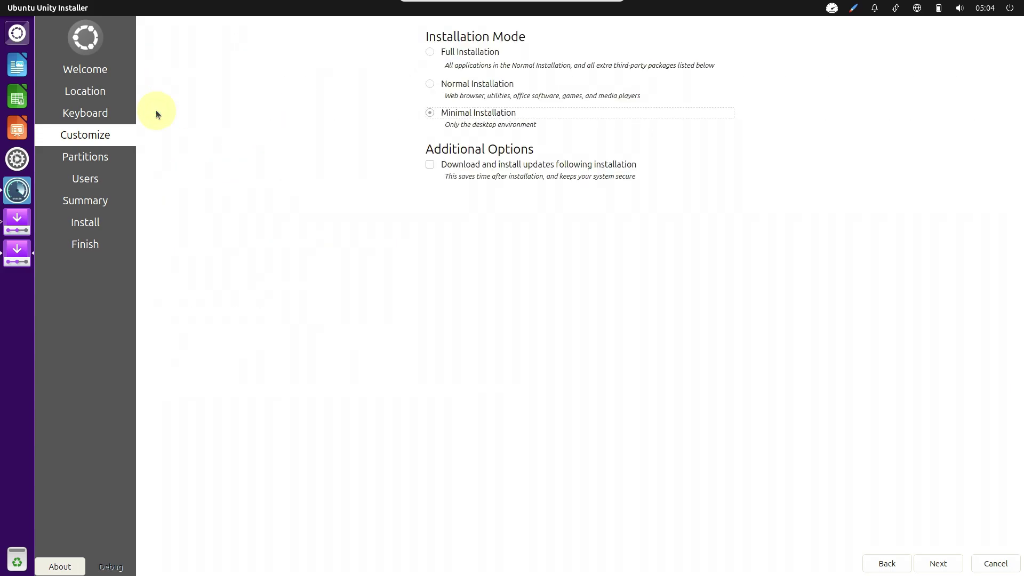
pyautogui.click(429, 52)
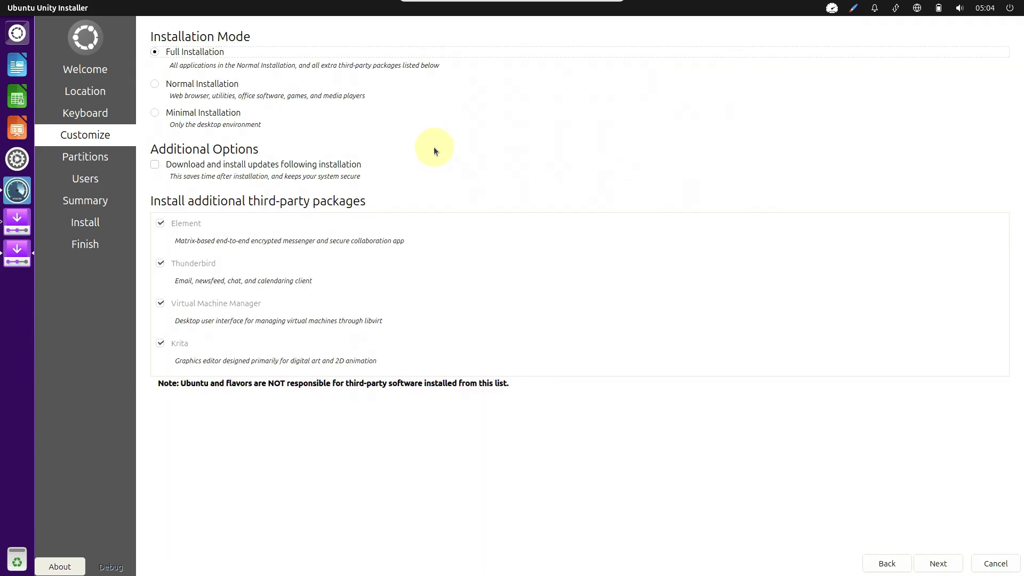
pyautogui.click(158, 164)
pyautogui.click(158, 164)
pyautogui.click(944, 563)
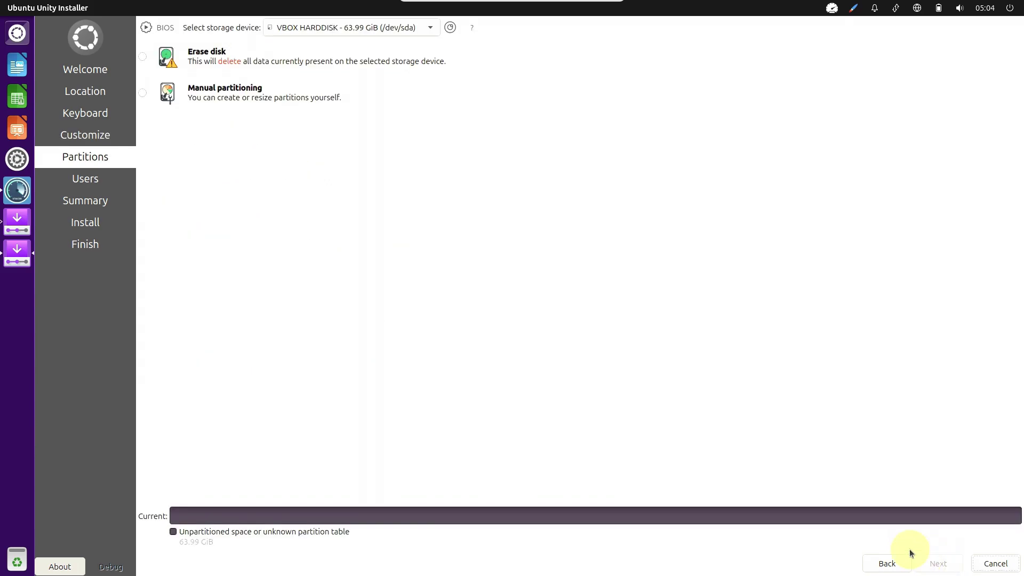
# - Choose Erase disk for the VBOX HARDDISK with ext4, inspecting the storage device, file system, encryption and bootloader options
pyautogui.click(147, 57)
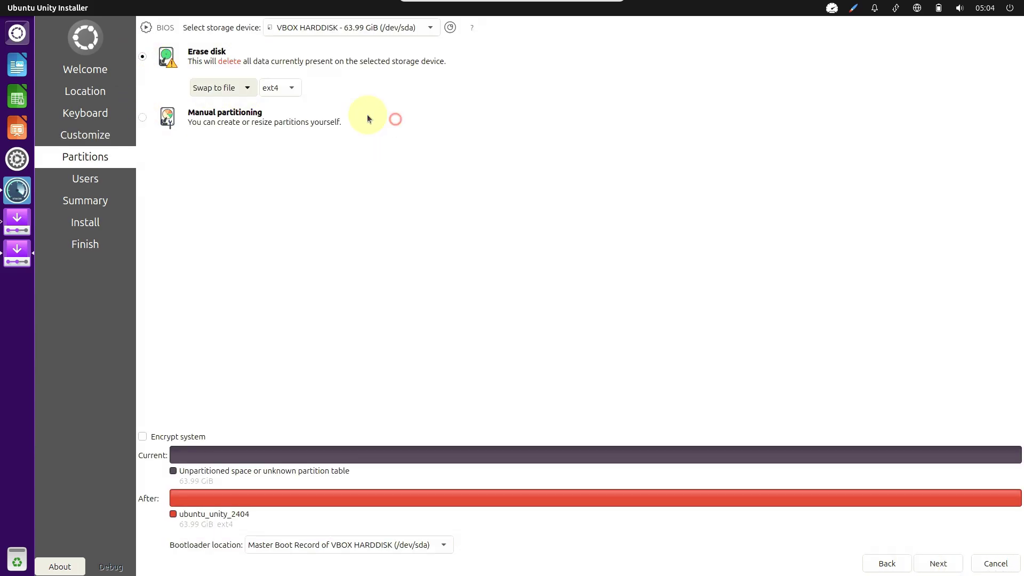
pyautogui.click(284, 87)
pyautogui.click(396, 114)
pyautogui.click(385, 30)
pyautogui.click(583, 120)
pyautogui.click(193, 436)
pyautogui.click(193, 436)
pyautogui.click(409, 541)
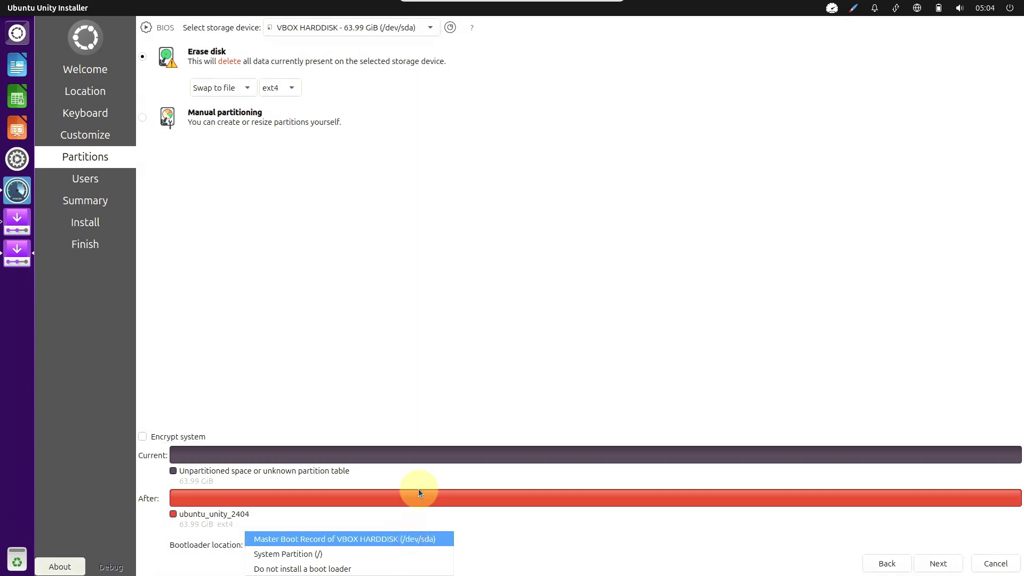
pyautogui.click(418, 335)
pyautogui.click(928, 563)
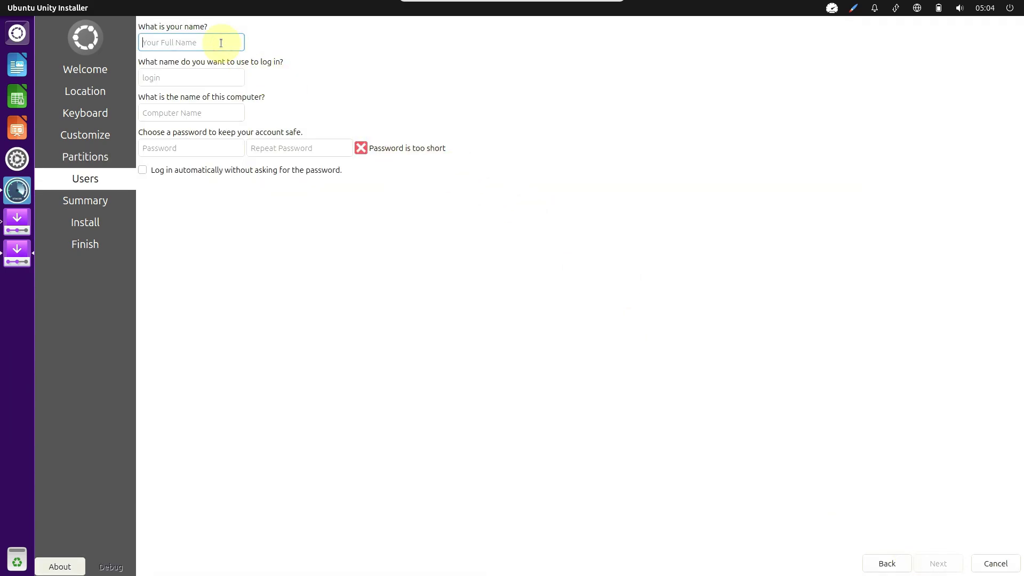
# - Fill in the user account with 9to5linux as the name, a login name, and the account password with its repeat
pyautogui.write('9to5linux')
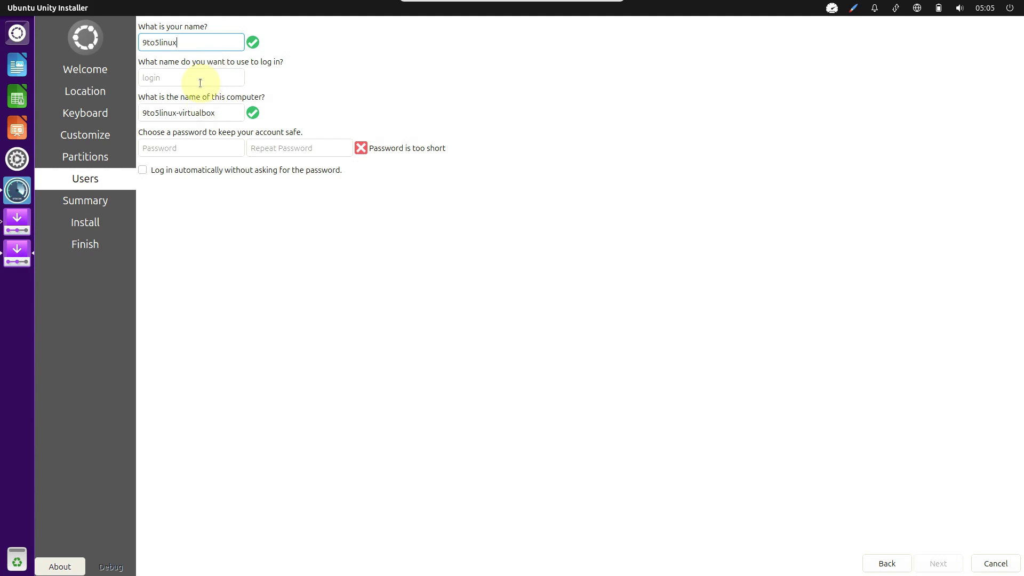
pyautogui.click(200, 83)
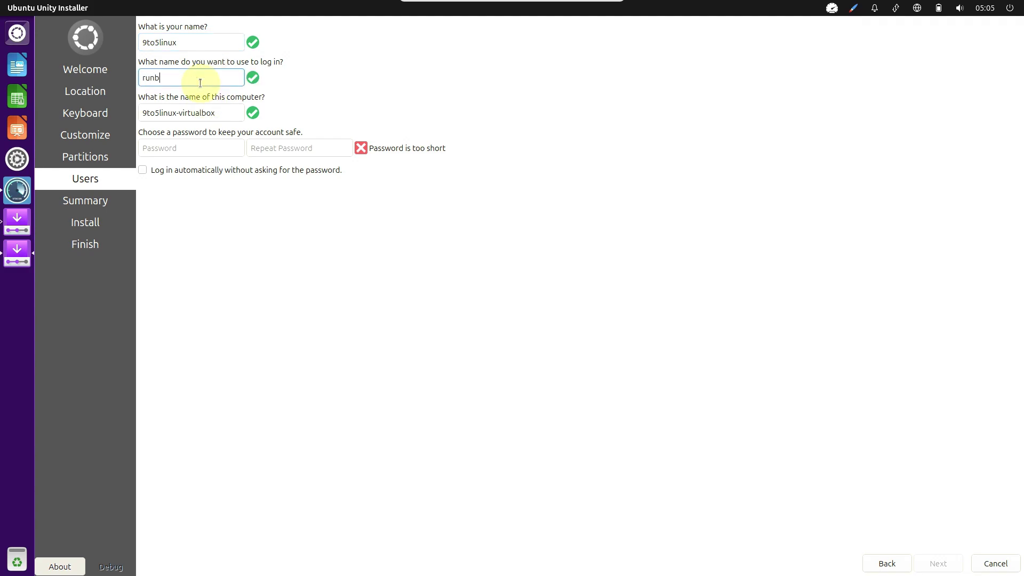
pyautogui.click(196, 143)
pyautogui.write('r')
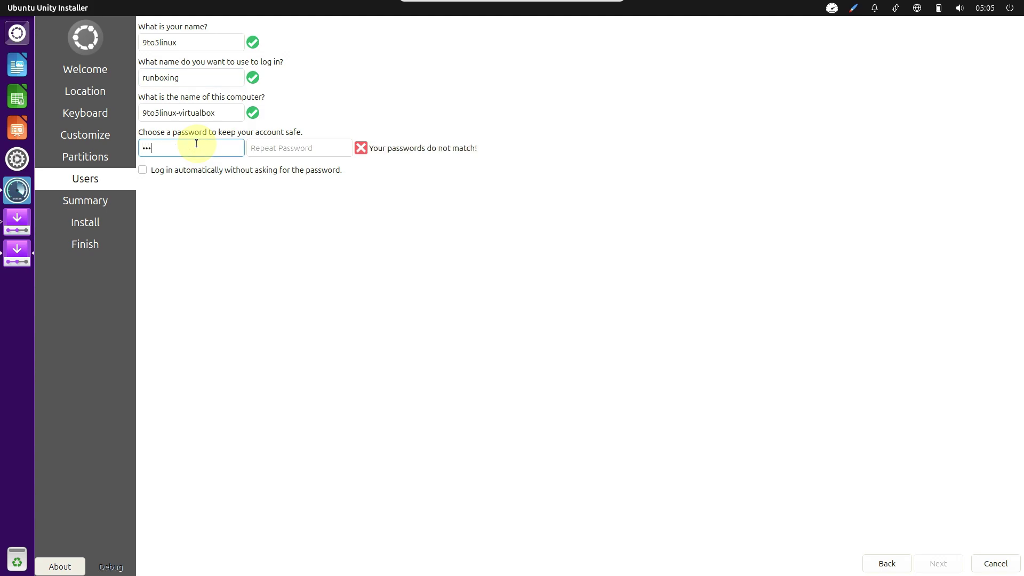
pyautogui.click(267, 148)
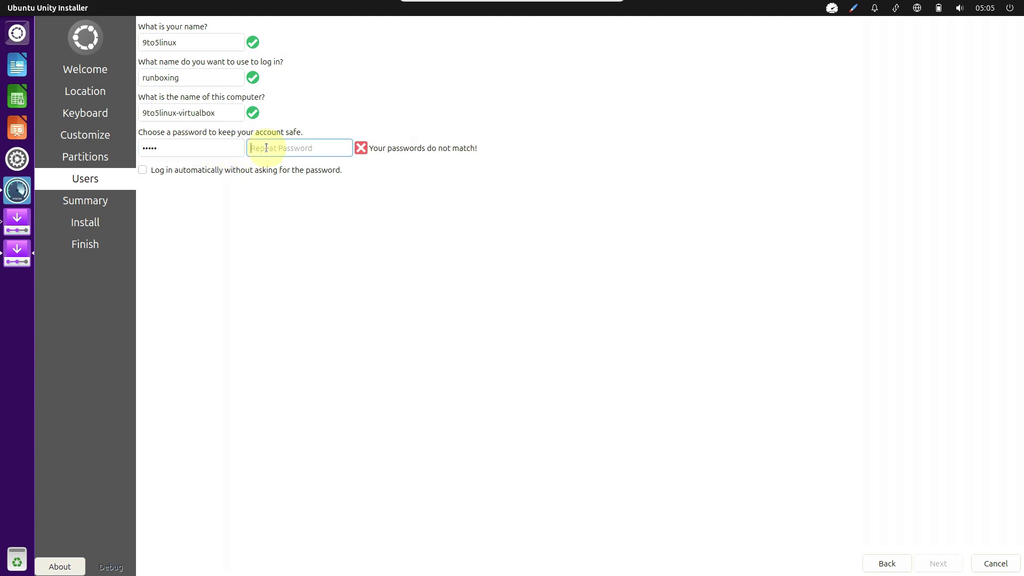
pyautogui.write('•••••')
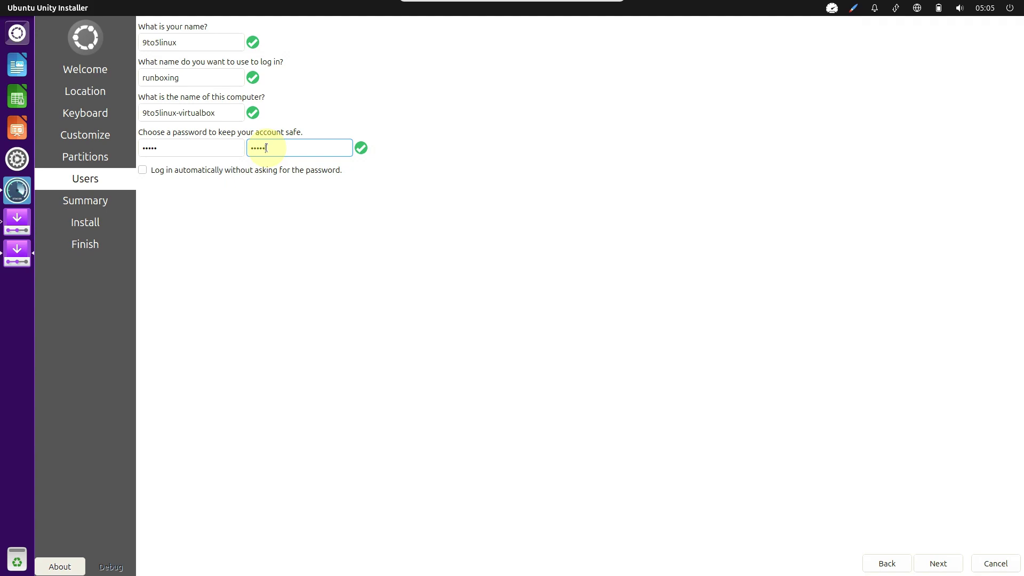
# - Review the installation summary and cancel the installation, confirming that the installer should quit
pyautogui.click(936, 559)
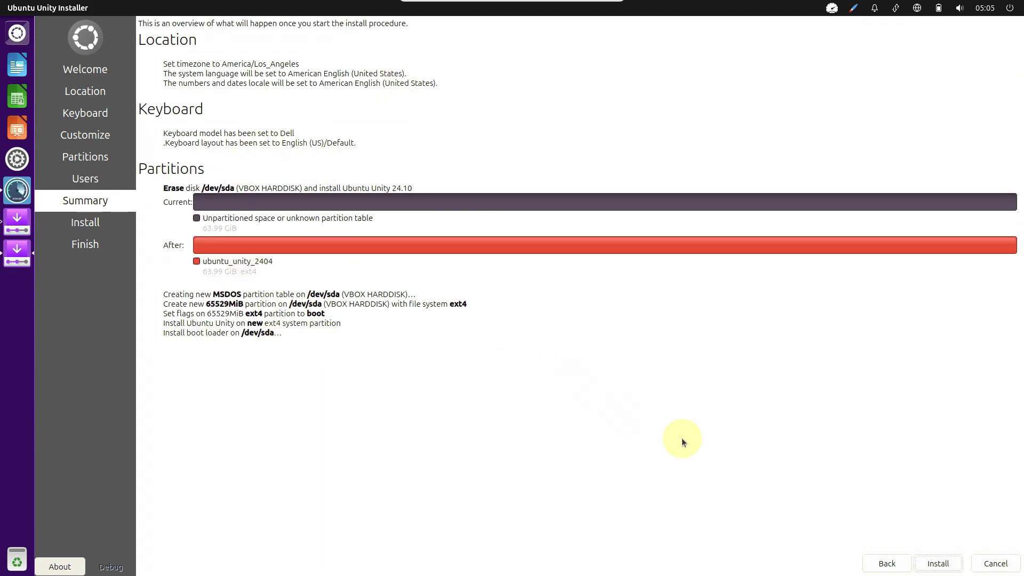
pyautogui.click(993, 565)
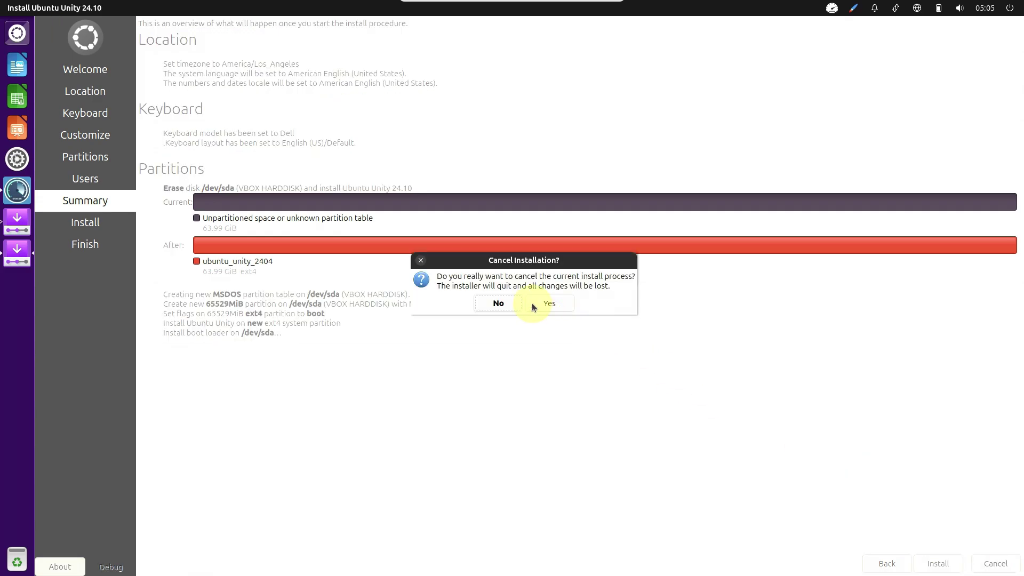
pyautogui.click(547, 304)
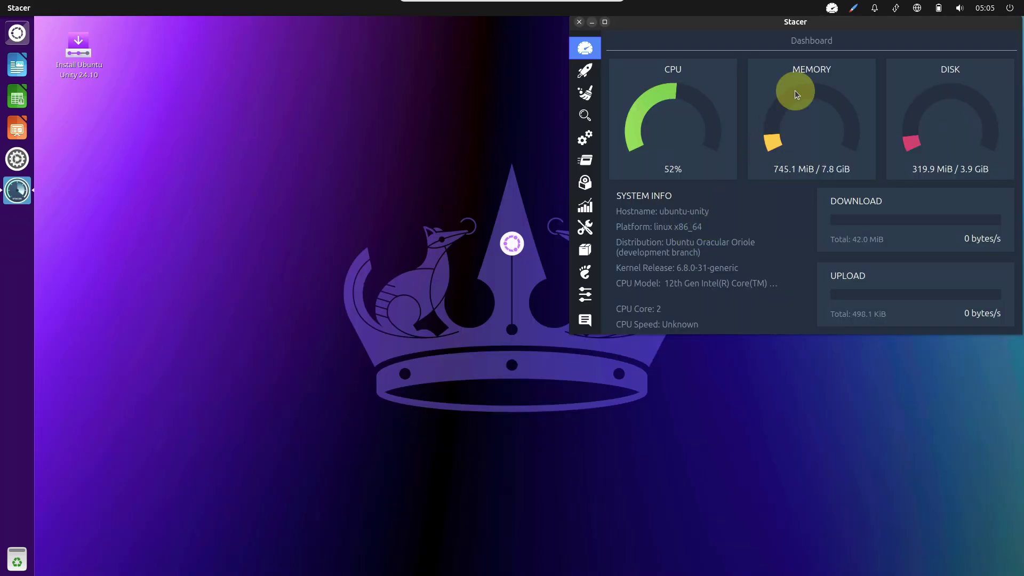
# - Look at the Stacer indicator's entries, and switch the desktop to the light theme
pyautogui.click(832, 8)
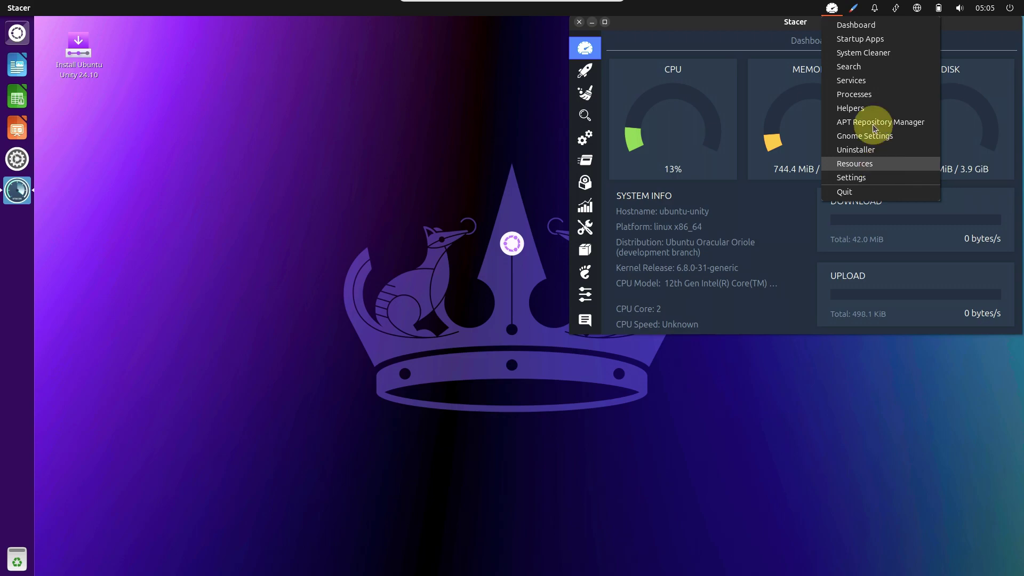
pyautogui.moveTo(848, 15)
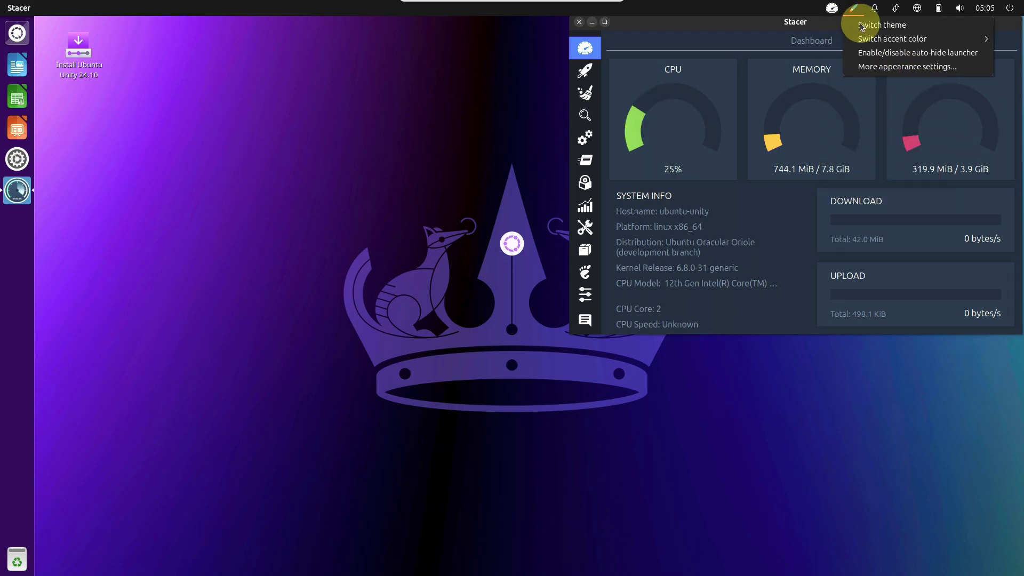
pyautogui.click(865, 26)
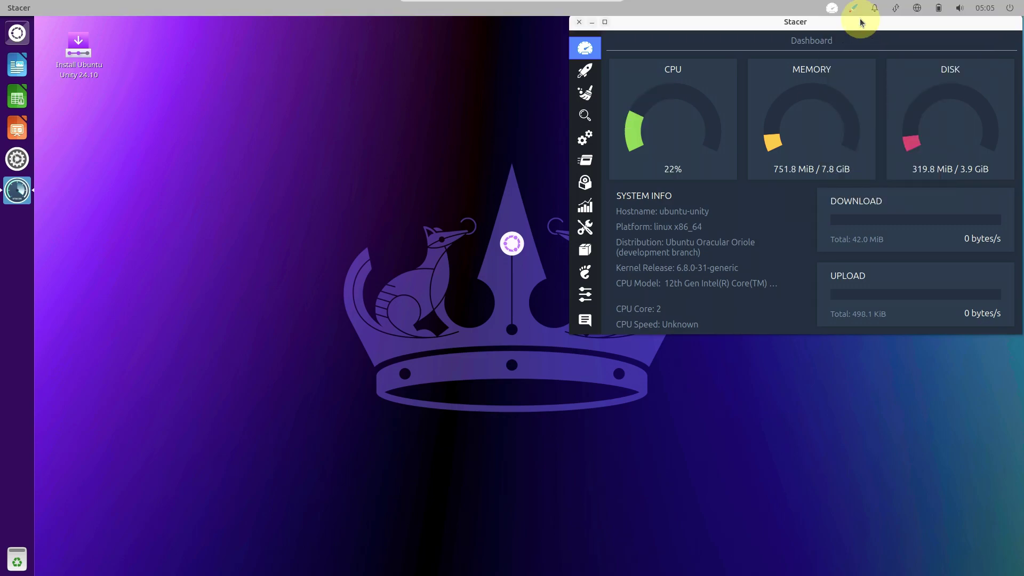
# - Set the desktop's accent color to Viridian and switch the desktop to the dark theme
pyautogui.click(854, 12)
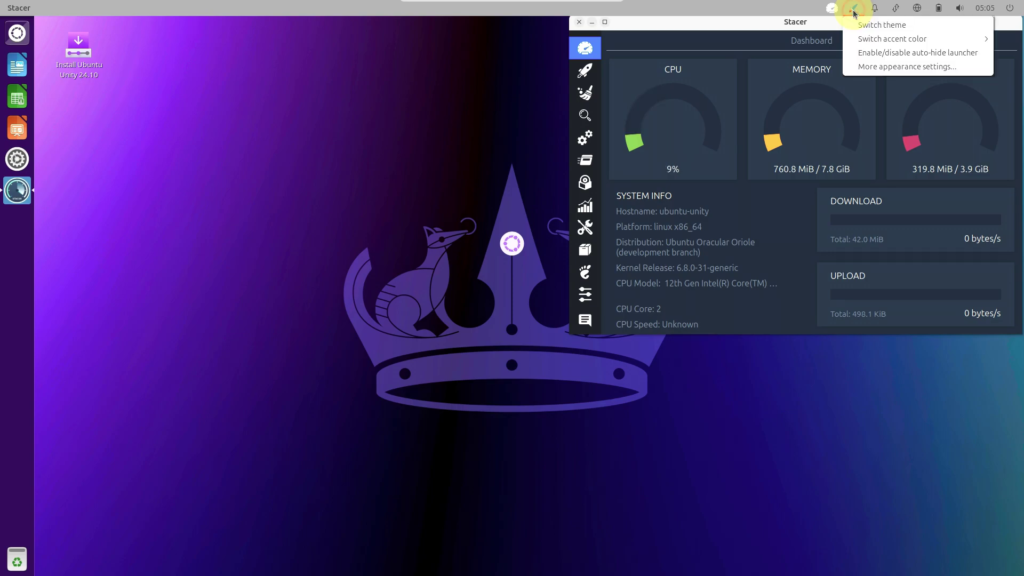
pyautogui.click(864, 35)
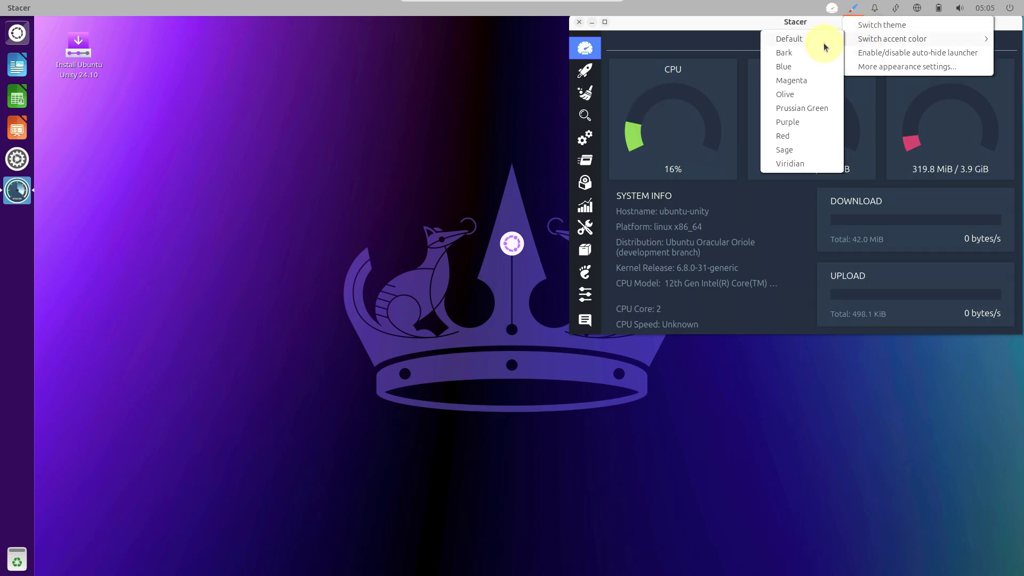
pyautogui.click(799, 165)
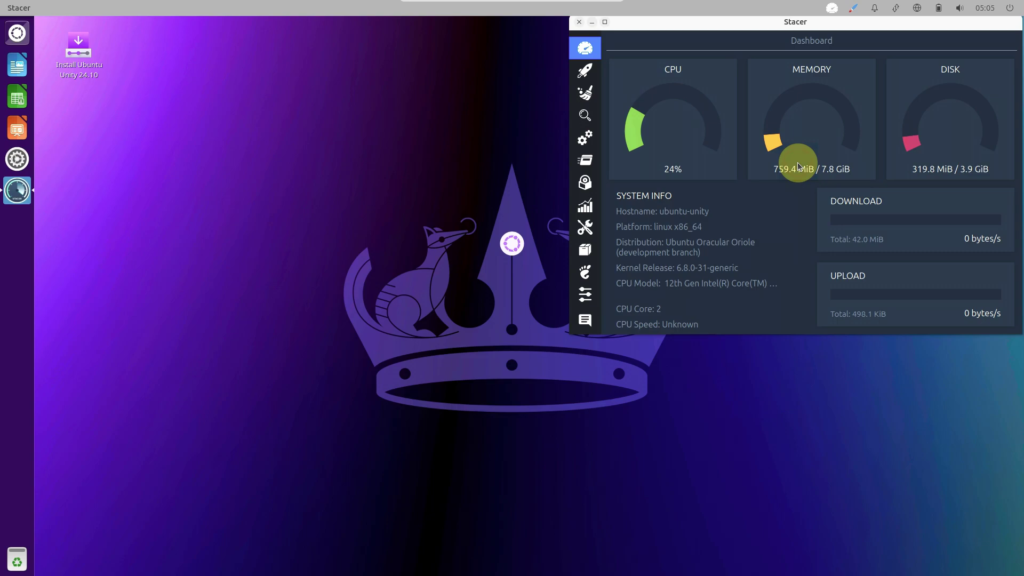
pyautogui.click(854, 9)
pyautogui.click(857, 25)
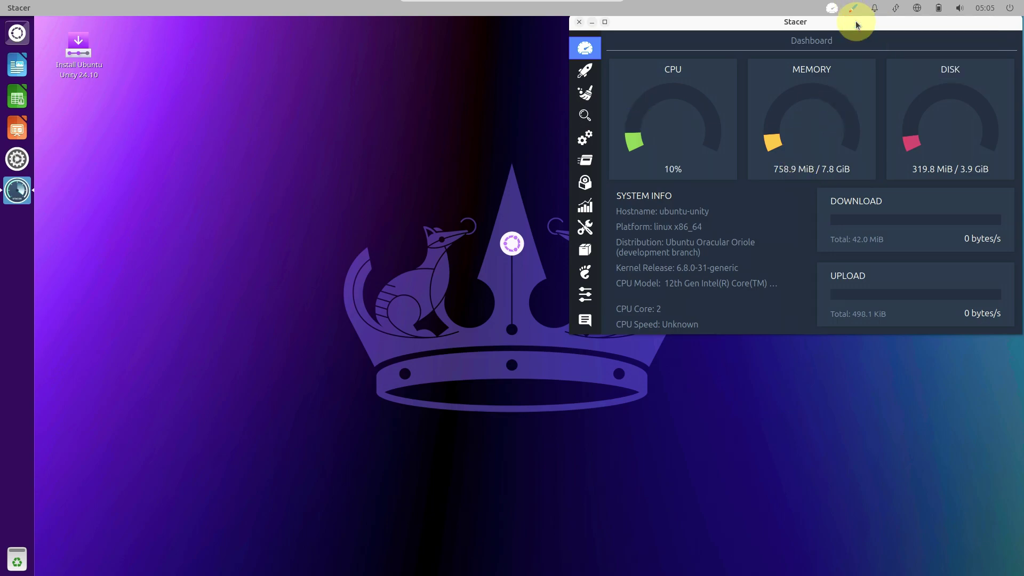
# - Look through the notification and battery indicators, choosing the option to show the battery time in the menu bar
pyautogui.click(876, 9)
pyautogui.moveTo(892, 15)
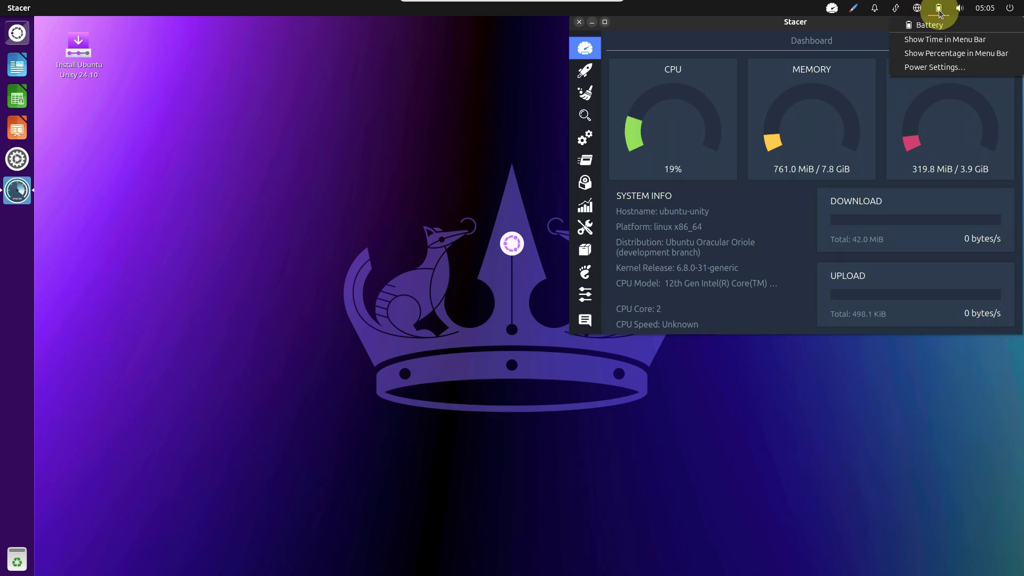
pyautogui.click(939, 40)
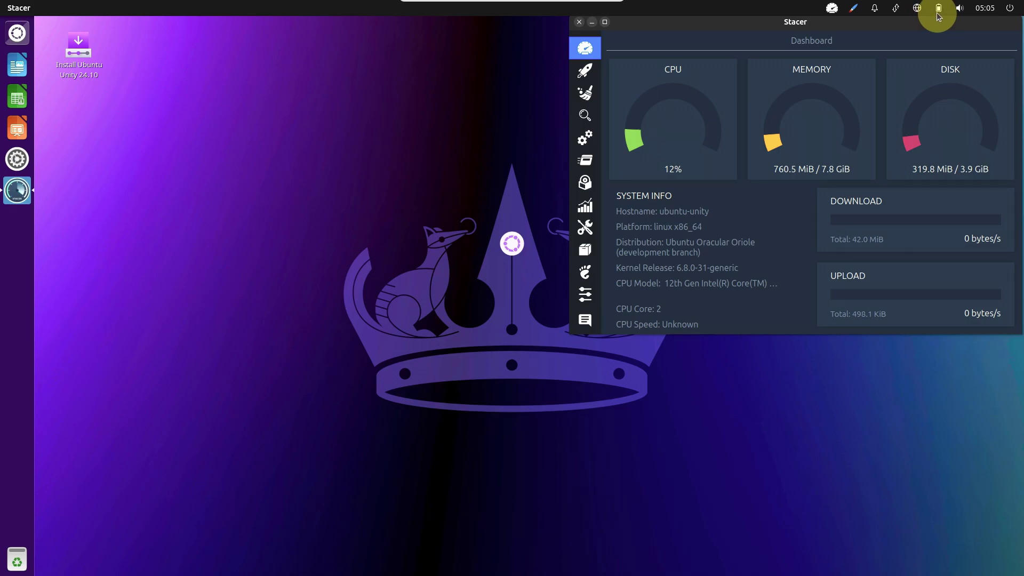
pyautogui.click(939, 16)
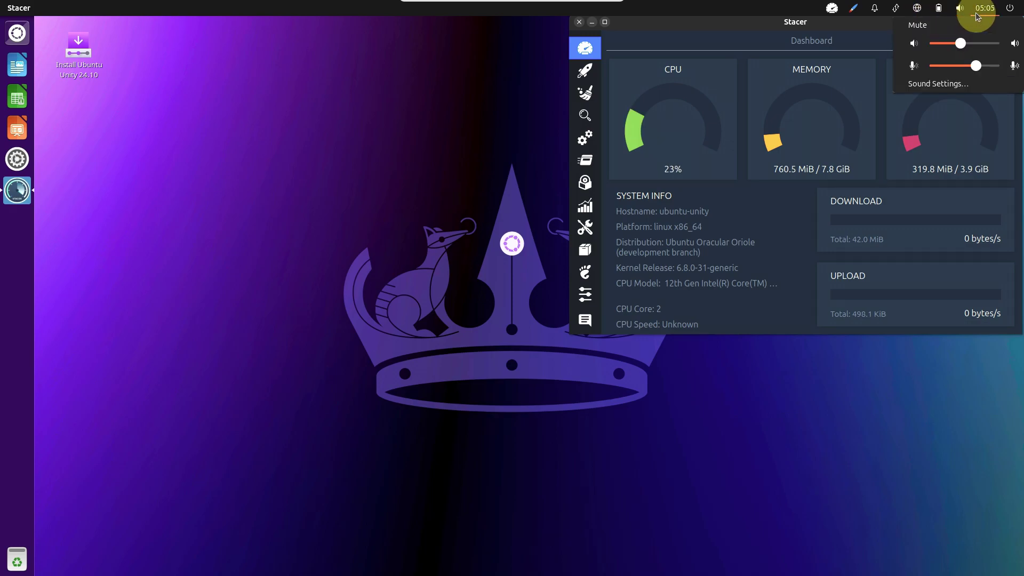
# - View the sound settings, and open the Appearance settings, moving their window clear of the desktop's center
pyautogui.moveTo(985, 16)
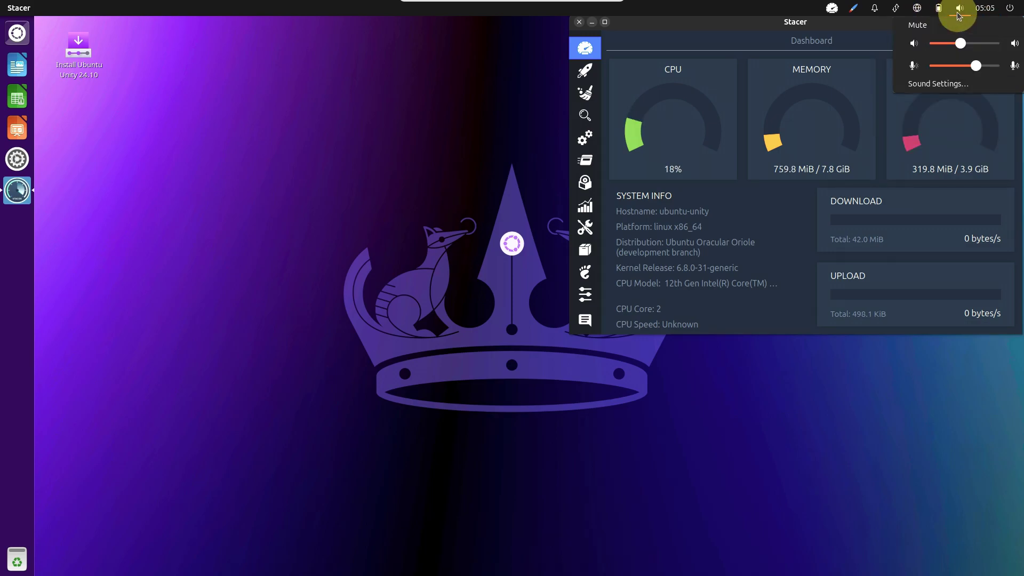
pyautogui.click(961, 81)
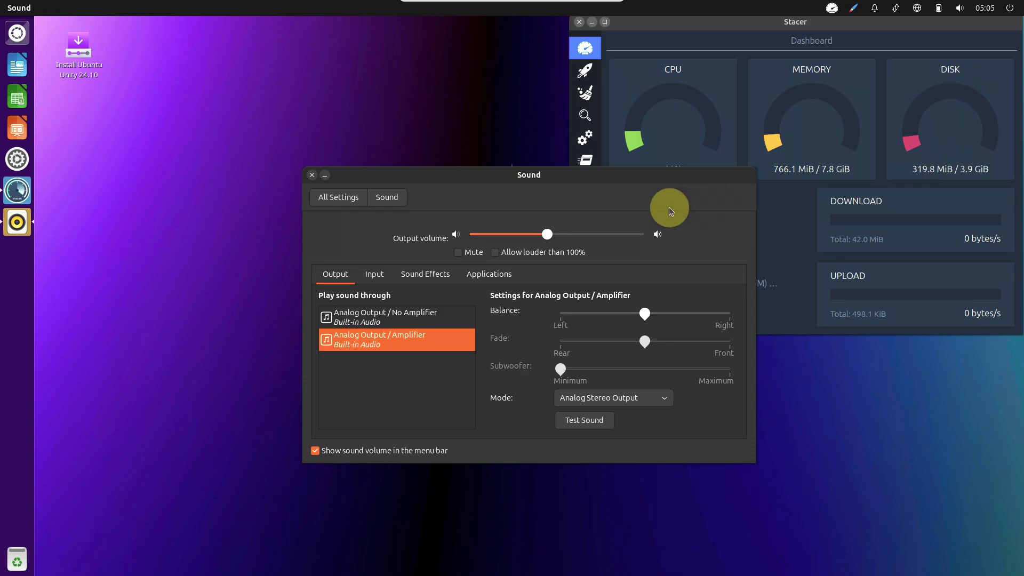
pyautogui.click(357, 195)
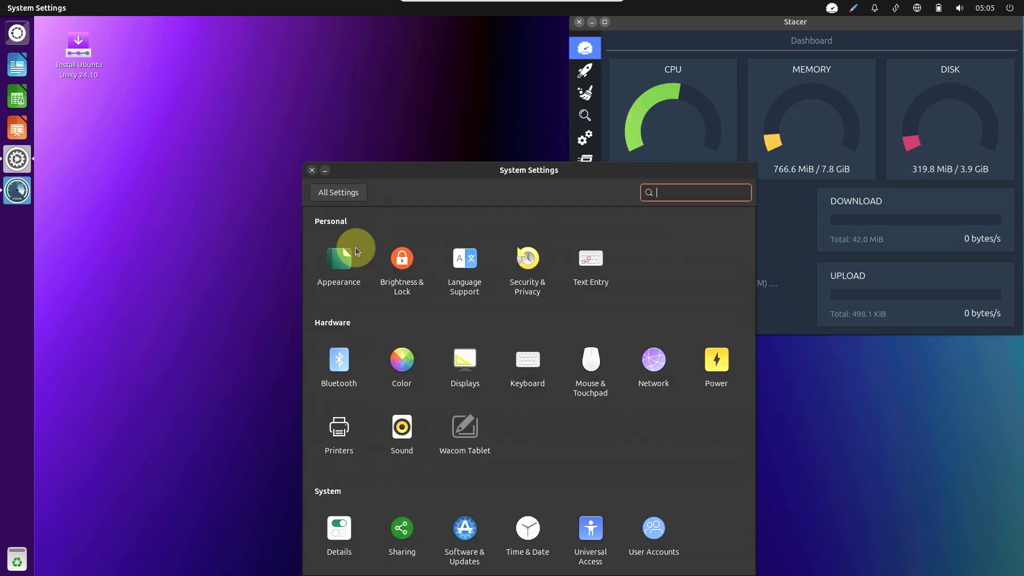
pyautogui.moveTo(473, 171); pyautogui.dragTo(346, 148)
pyautogui.click(213, 227)
pyautogui.moveTo(339, 146); pyautogui.dragTo(208, 20)
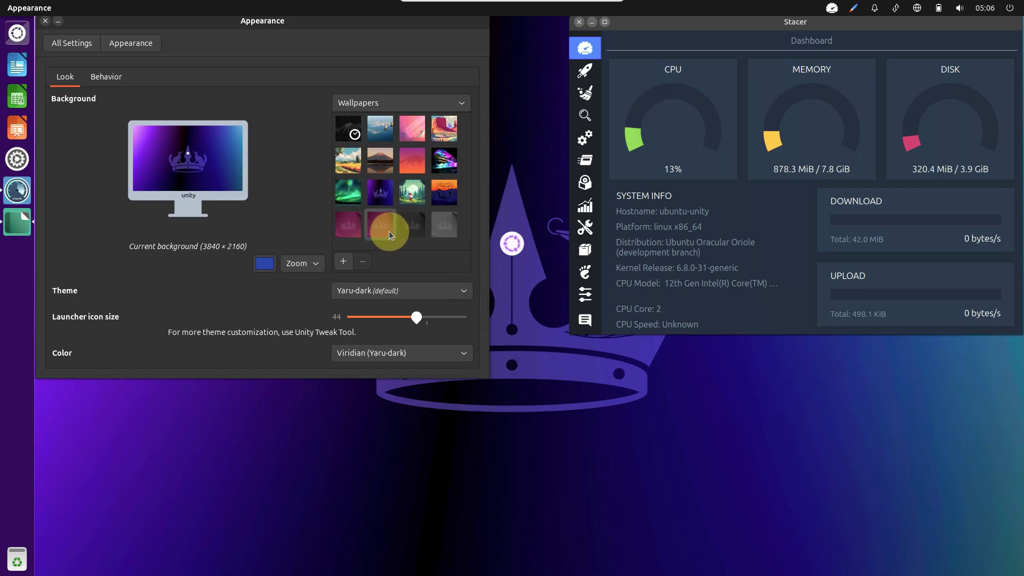
# - Try the Clouds, Little numbat boy and Ubuntu Light wallpapers, and set Ubuntu Greyscale as the desktop background
pyautogui.click(377, 137)
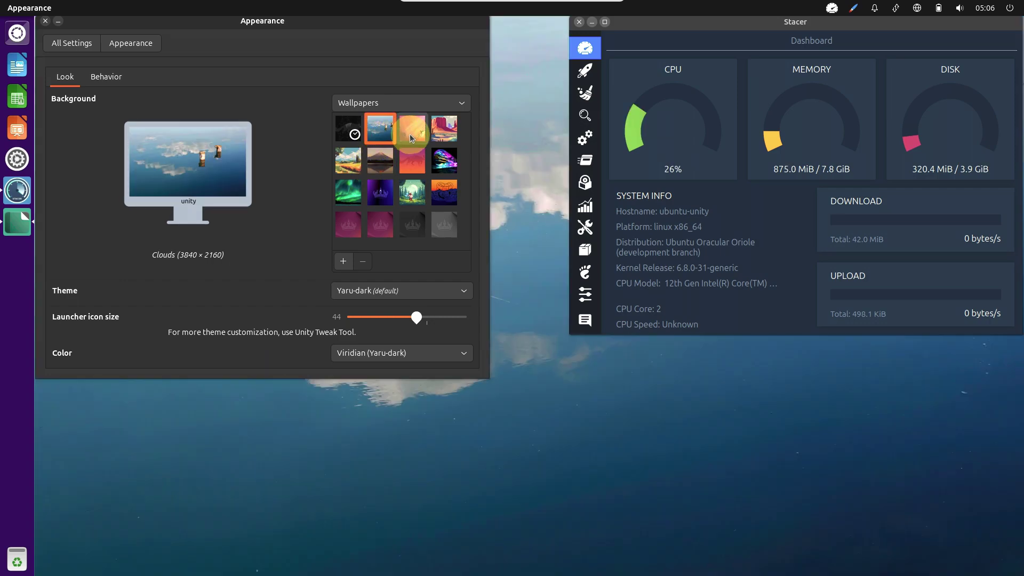
pyautogui.click(411, 132)
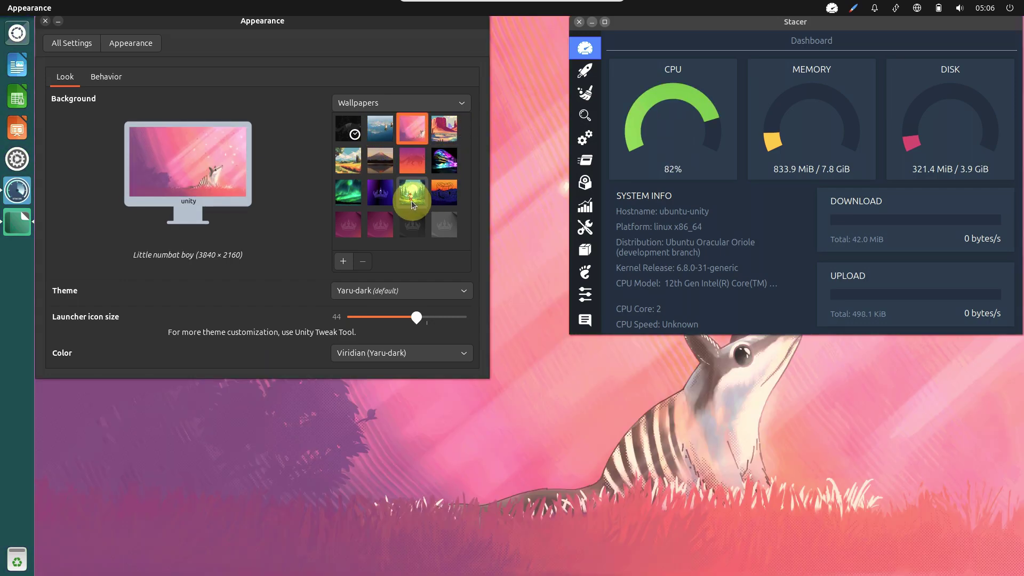
pyautogui.click(383, 220)
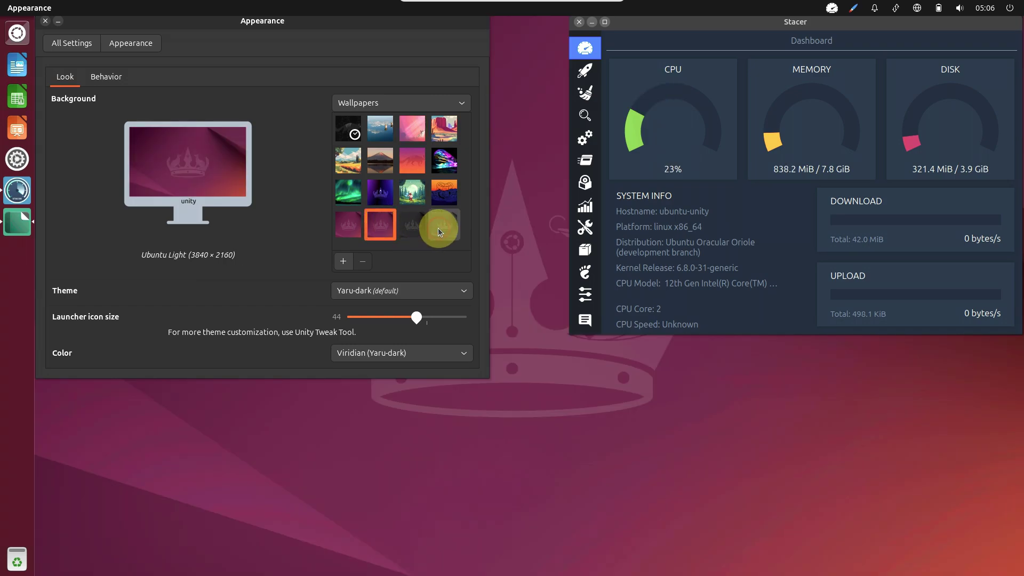
pyautogui.click(437, 229)
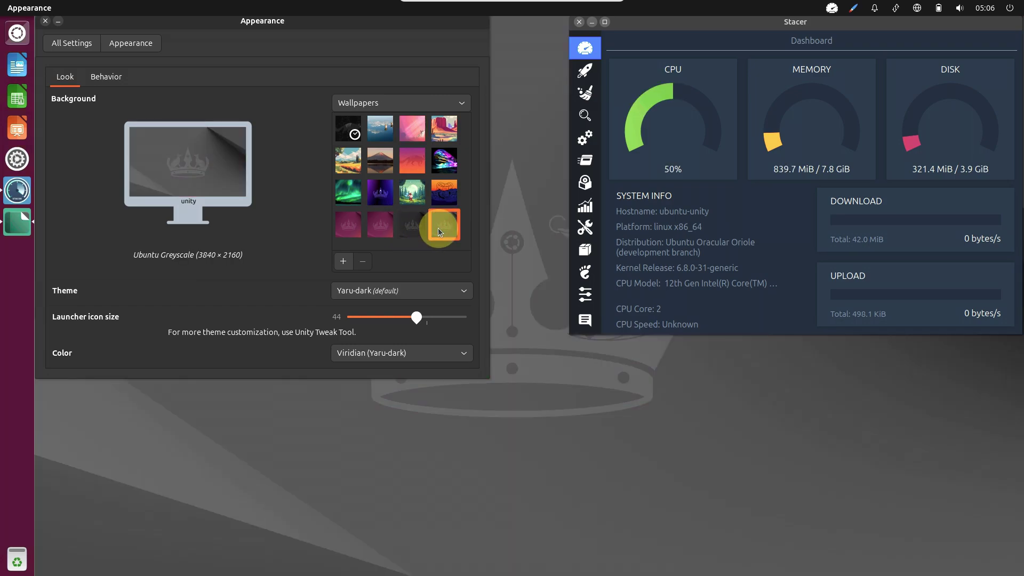
# - Set the desktop theme to Yaru and choose Olive (Yaru) as the color
pyautogui.click(435, 290)
pyautogui.click(424, 291)
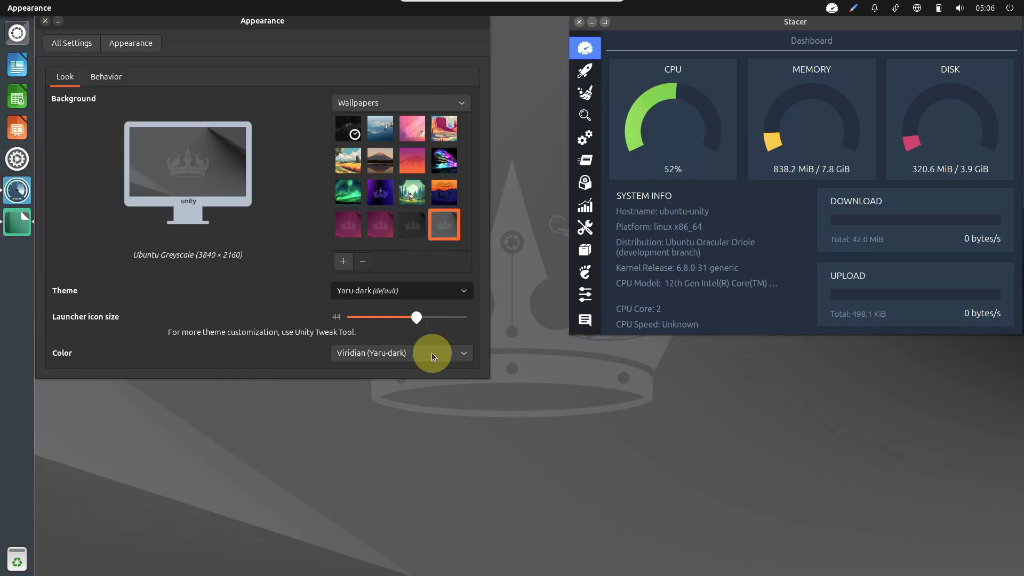
pyautogui.click(433, 355)
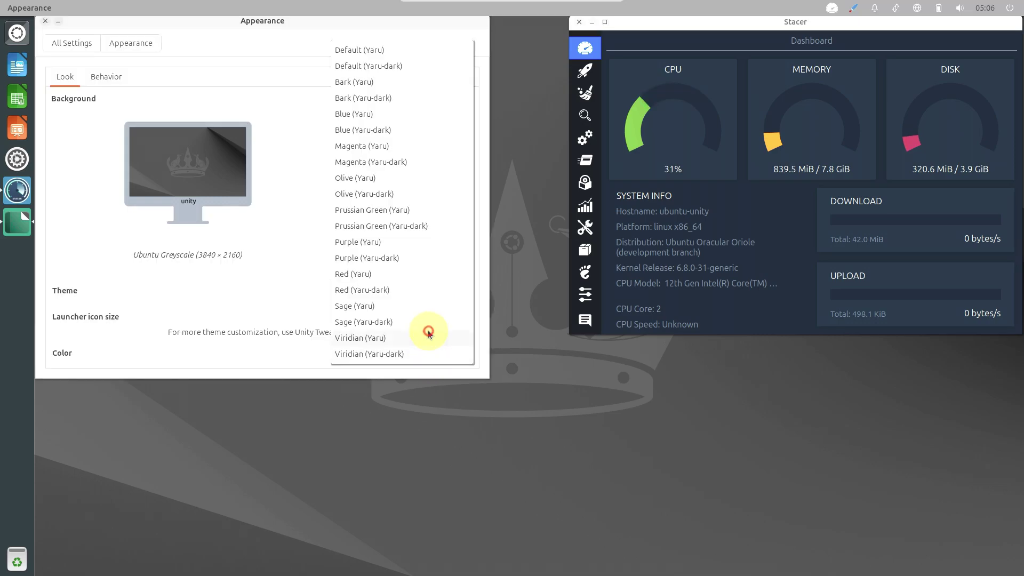
pyautogui.click(428, 332)
pyautogui.click(436, 354)
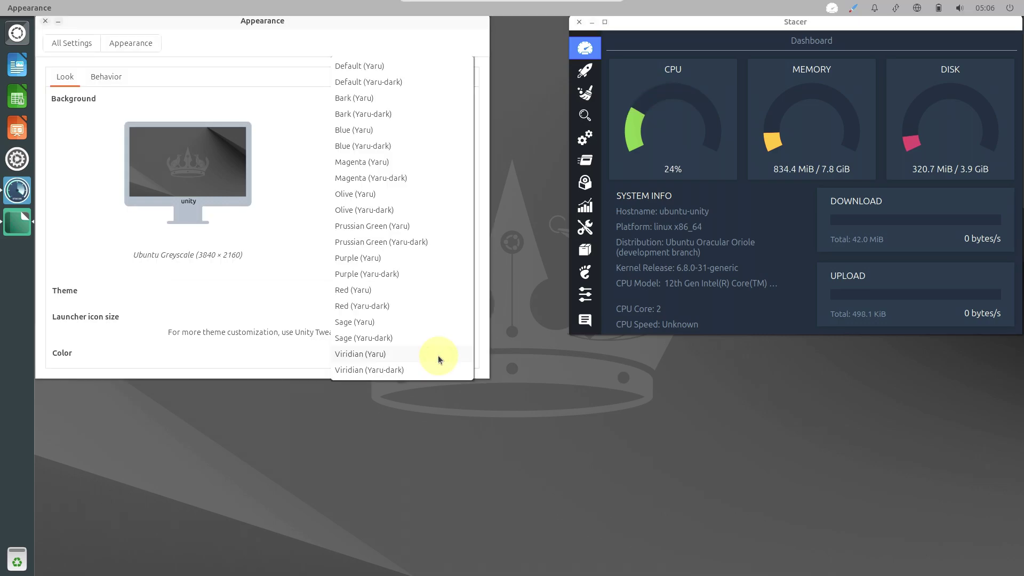
pyautogui.click(428, 198)
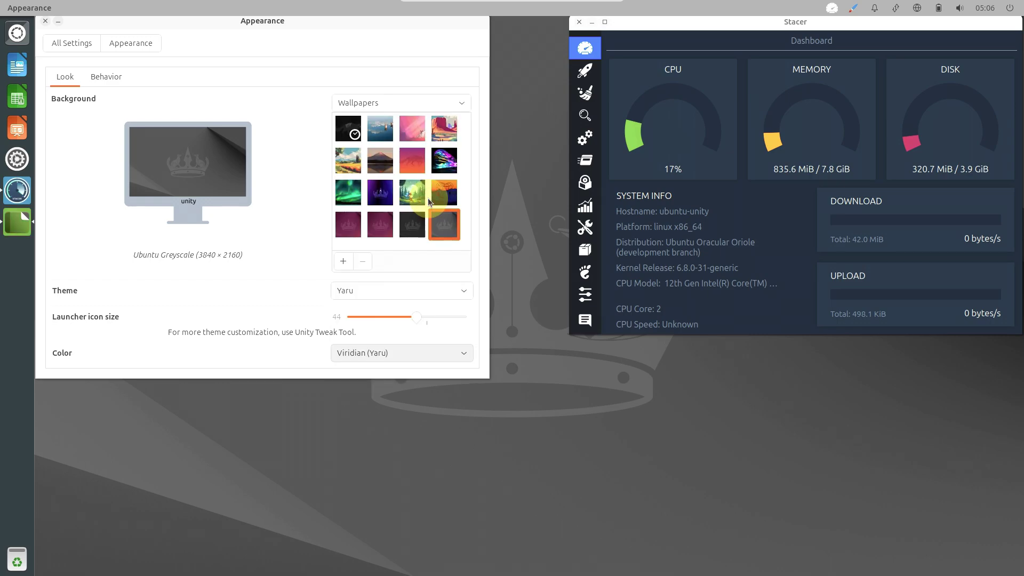
# - Review the Appearance behavior options and the Power settings, returning to the overview of all settings
pyautogui.click(106, 77)
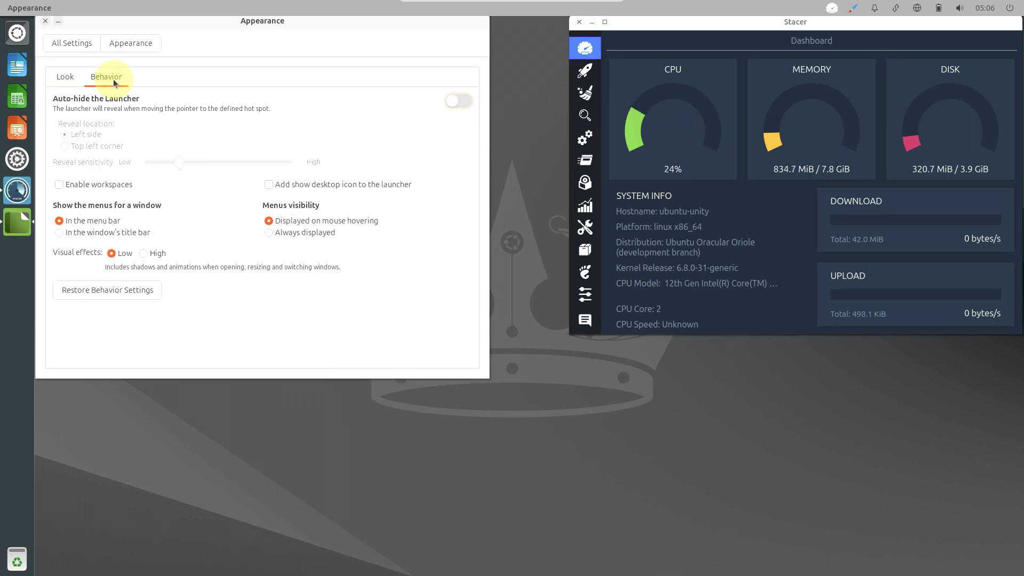
pyautogui.click(91, 43)
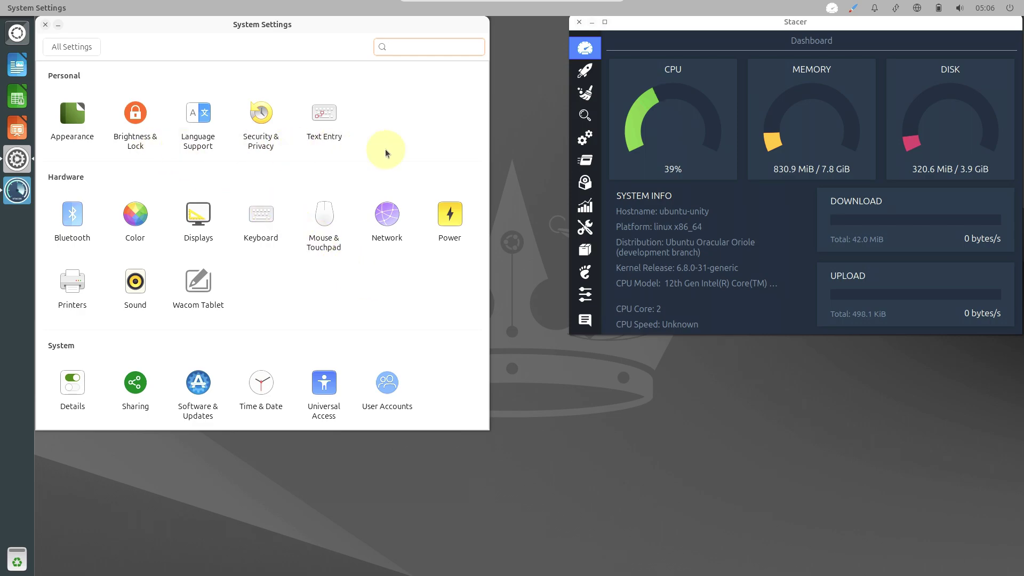
pyautogui.click(444, 235)
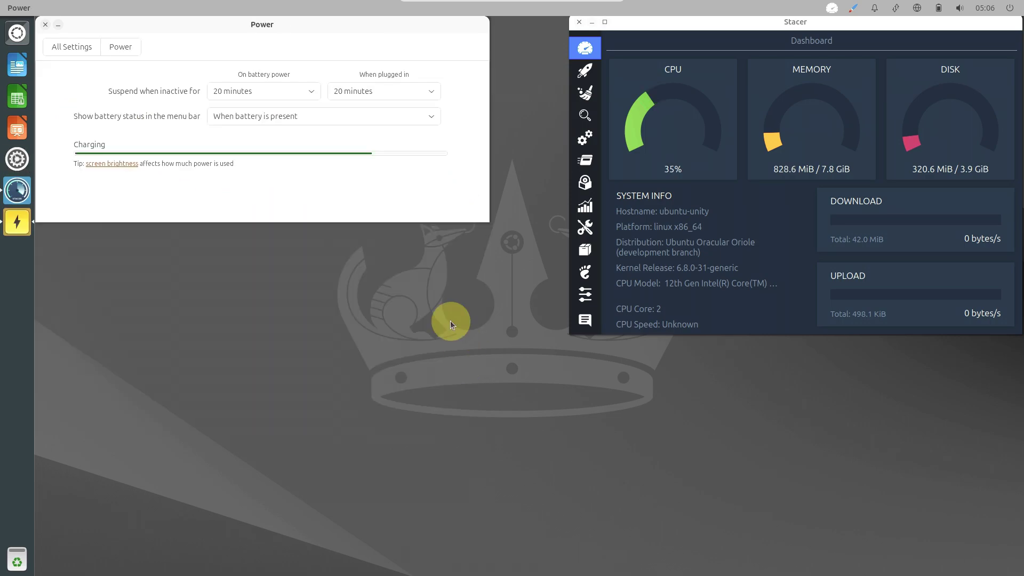
pyautogui.click(74, 35)
pyautogui.click(74, 42)
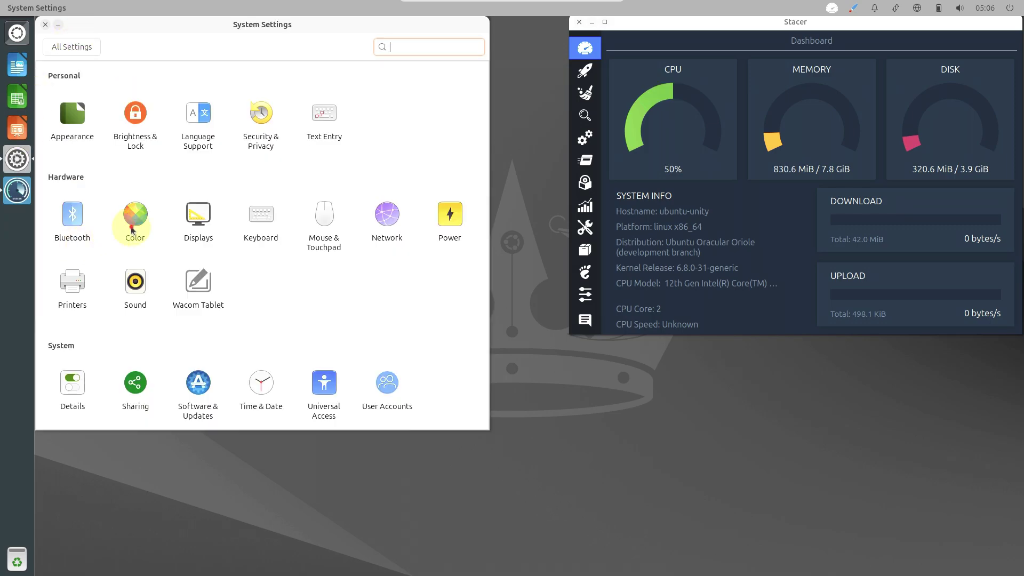
# - Review the Color settings and the system details overview, and close System Settings
pyautogui.click(132, 230)
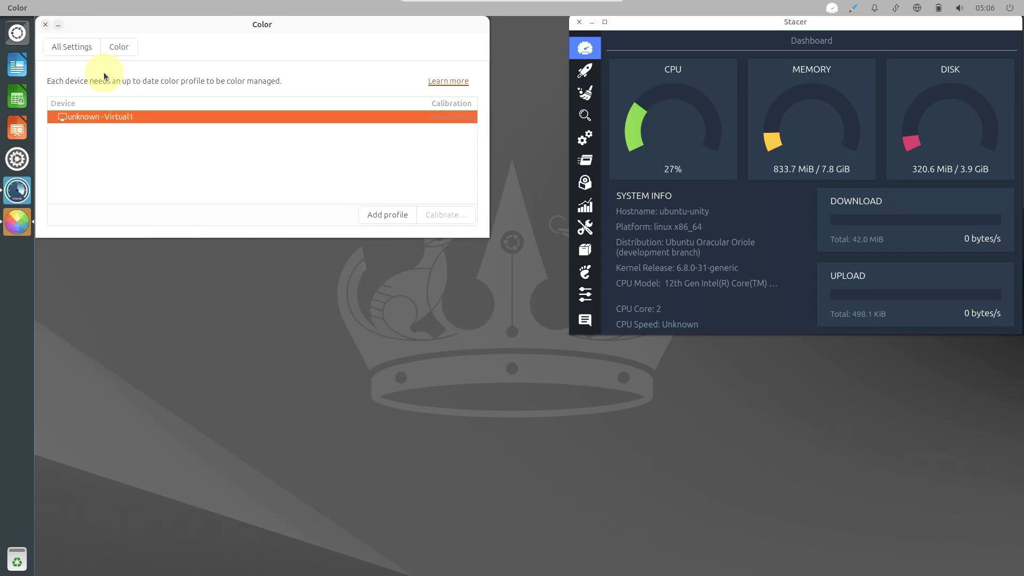
pyautogui.click(87, 50)
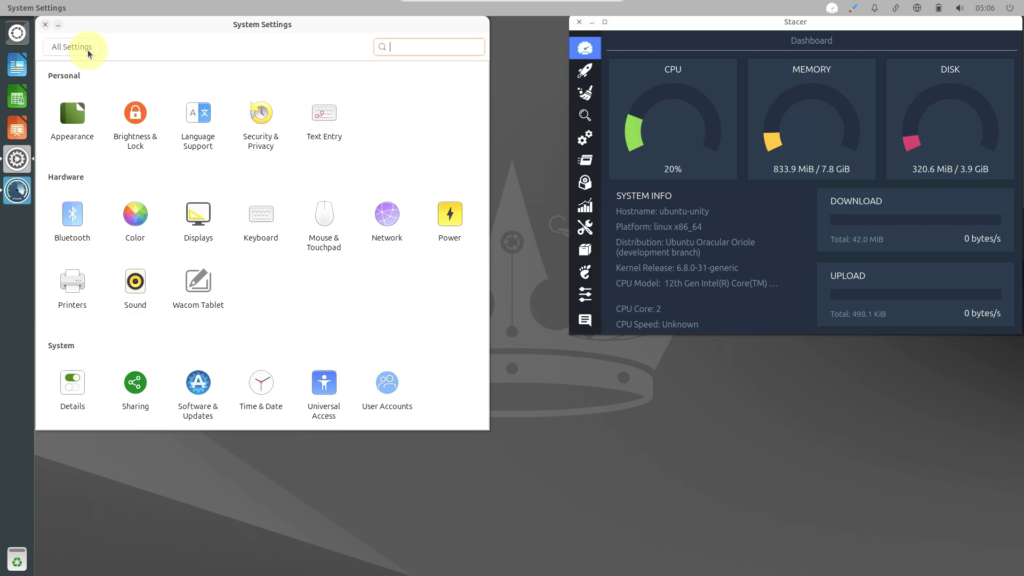
pyautogui.click(83, 400)
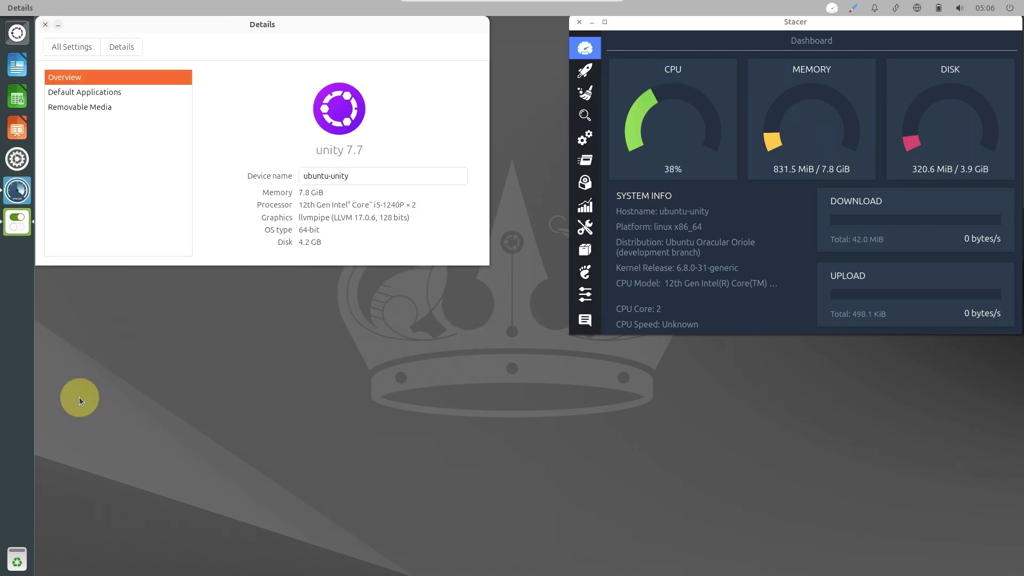
pyautogui.click(72, 48)
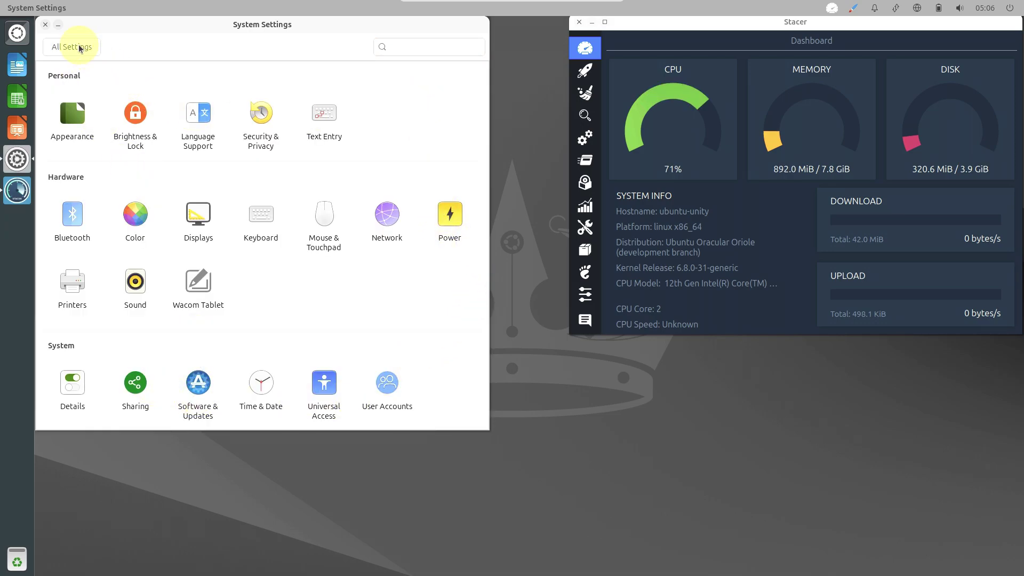
pyautogui.click(46, 25)
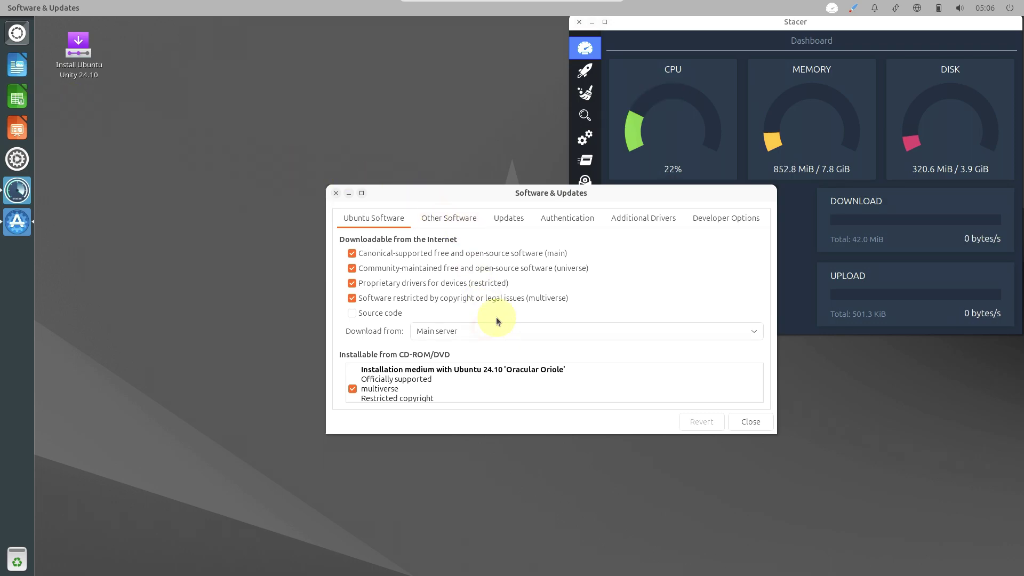
# - Maximize Software & Updates and examine its Ubuntu Software, Updates, Authentication, Additional Drivers and Developer Options pages
pyautogui.click(496, 330)
pyautogui.click(453, 215)
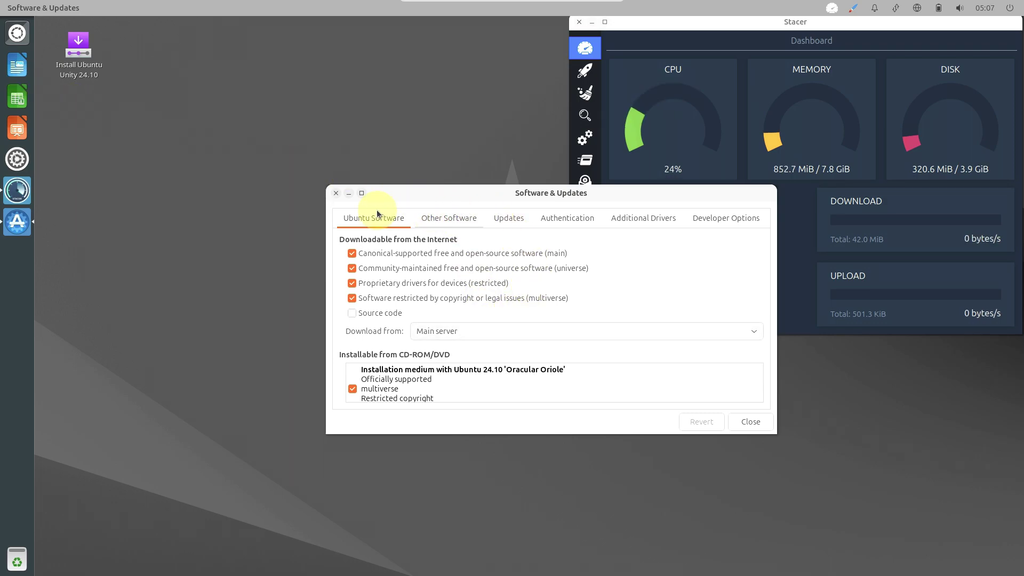
pyautogui.click(362, 193)
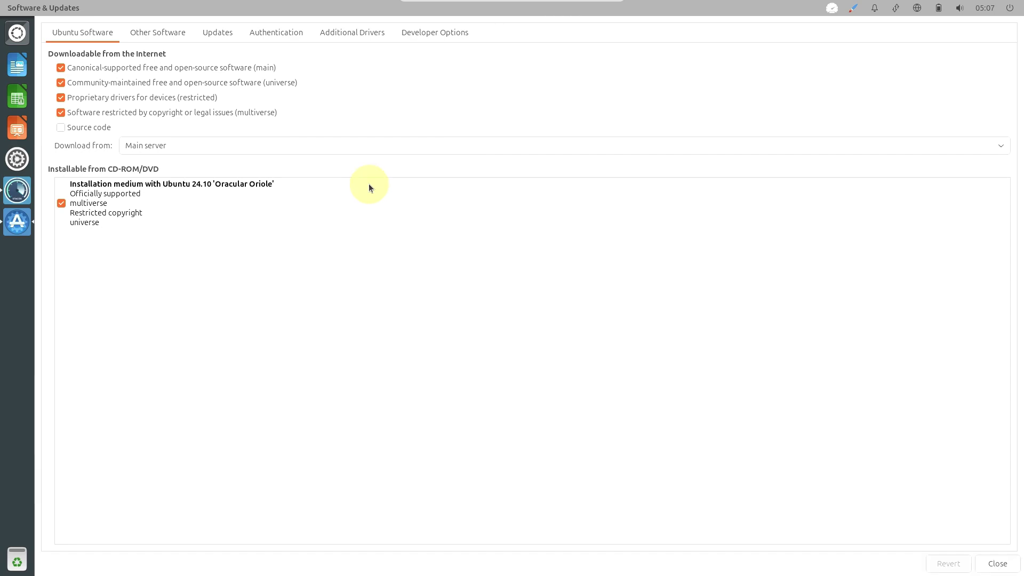
pyautogui.click(182, 40)
pyautogui.click(208, 42)
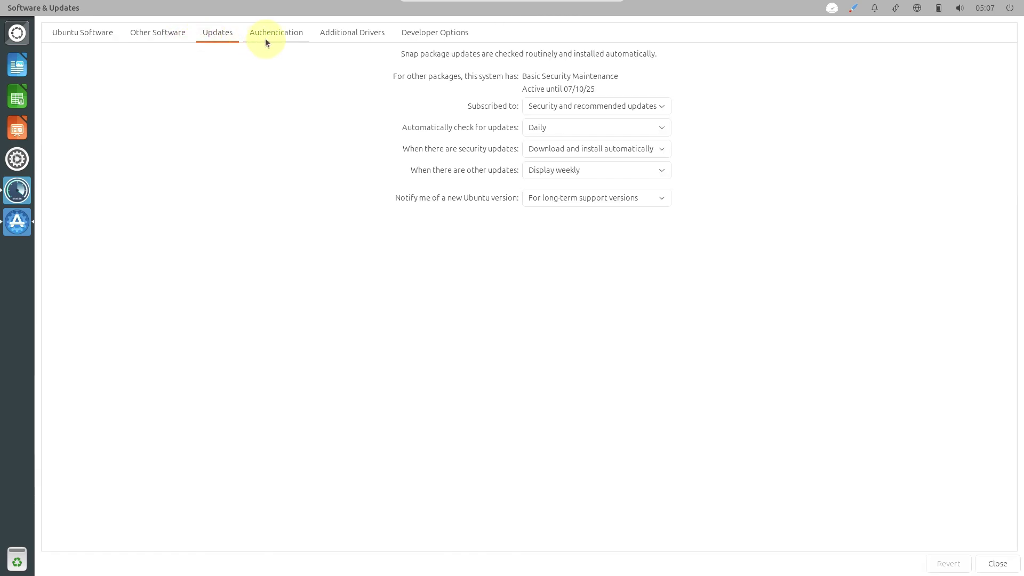
pyautogui.click(277, 33)
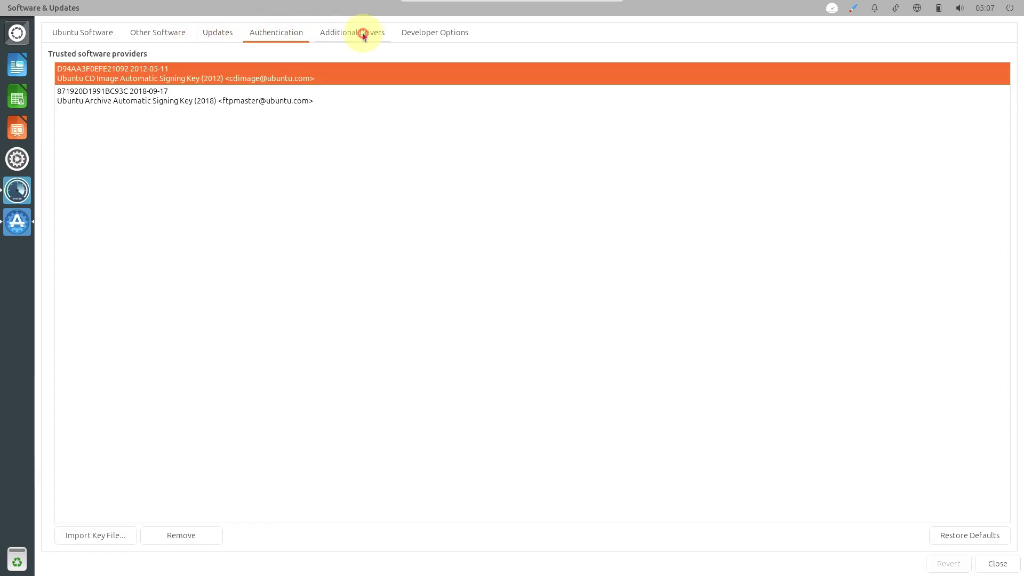
pyautogui.click(366, 33)
pyautogui.click(421, 34)
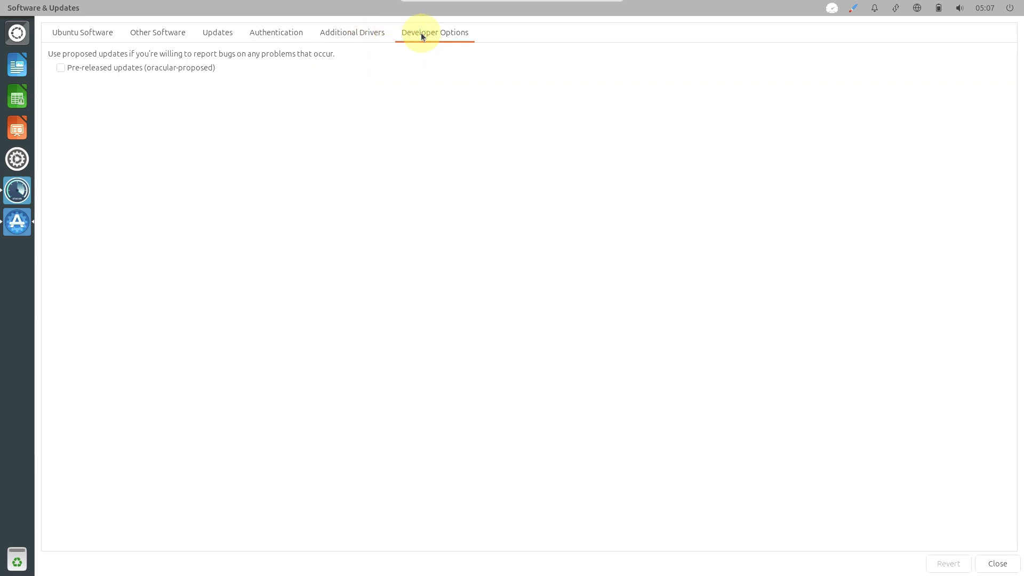
pyautogui.click(350, 34)
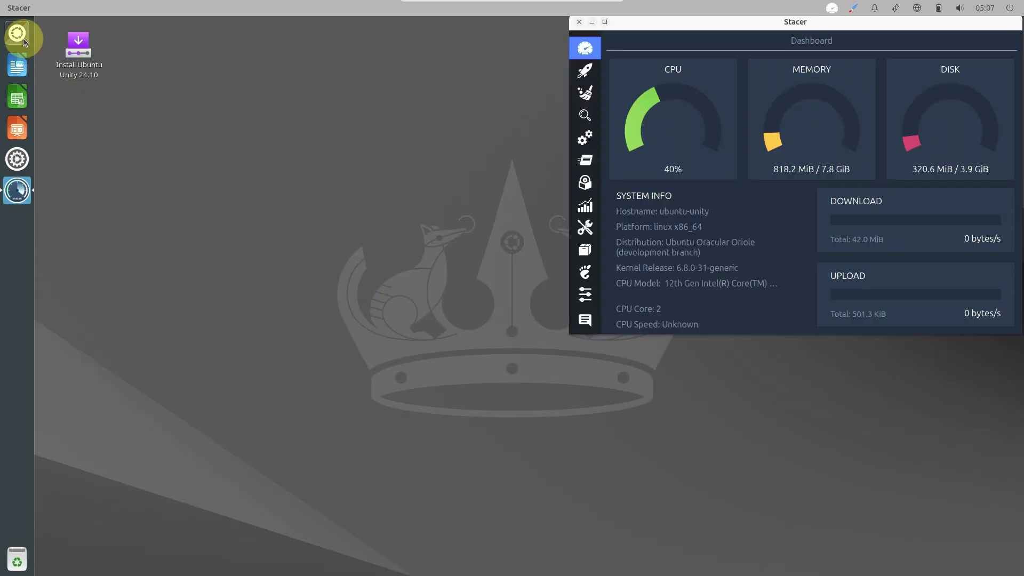
# - Open the Dash and look through its applications, files and folders, videos and music lenses
pyautogui.click(17, 33)
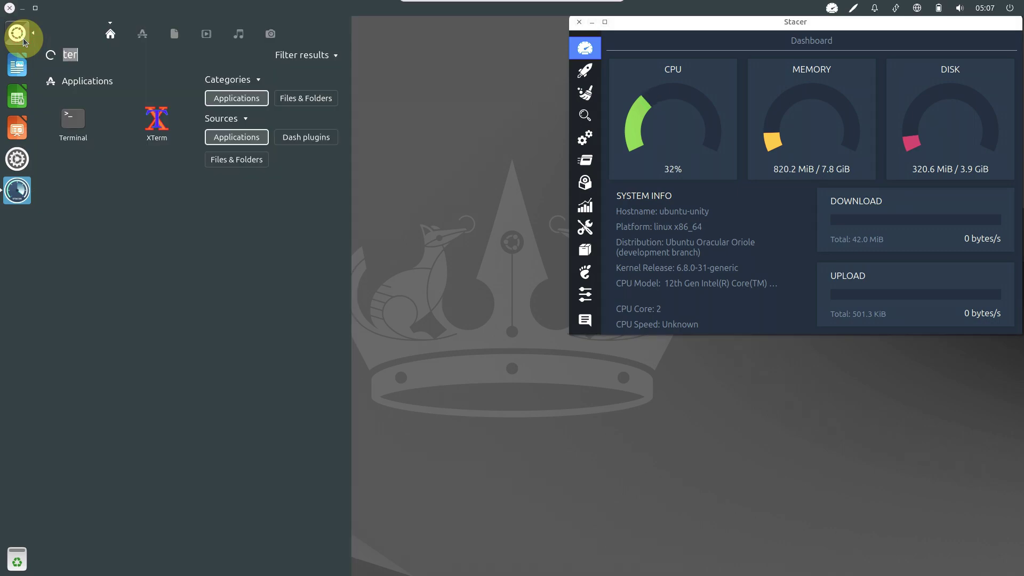
pyautogui.click(148, 40)
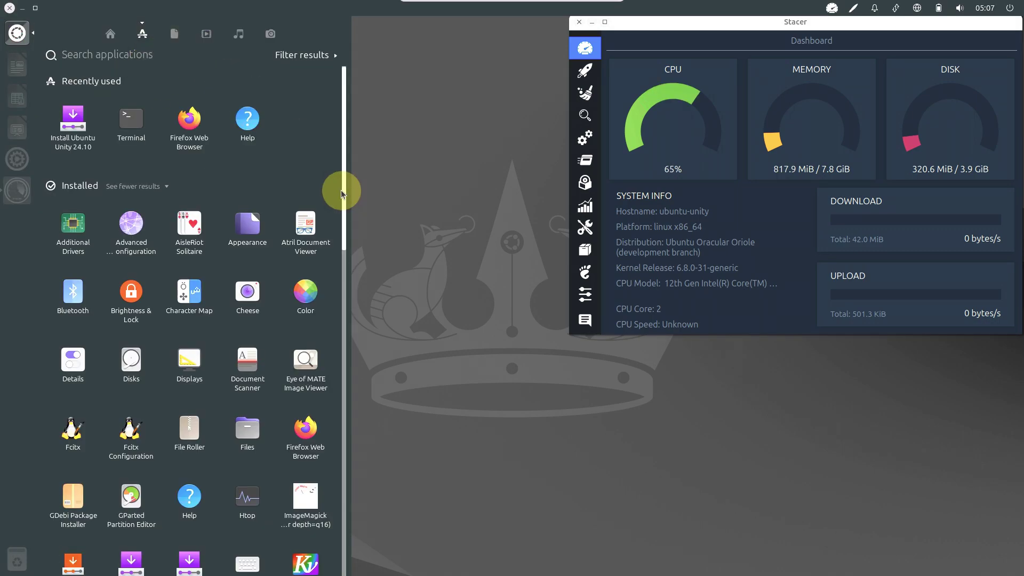
pyautogui.moveTo(342, 193); pyautogui.dragTo(343, 256)
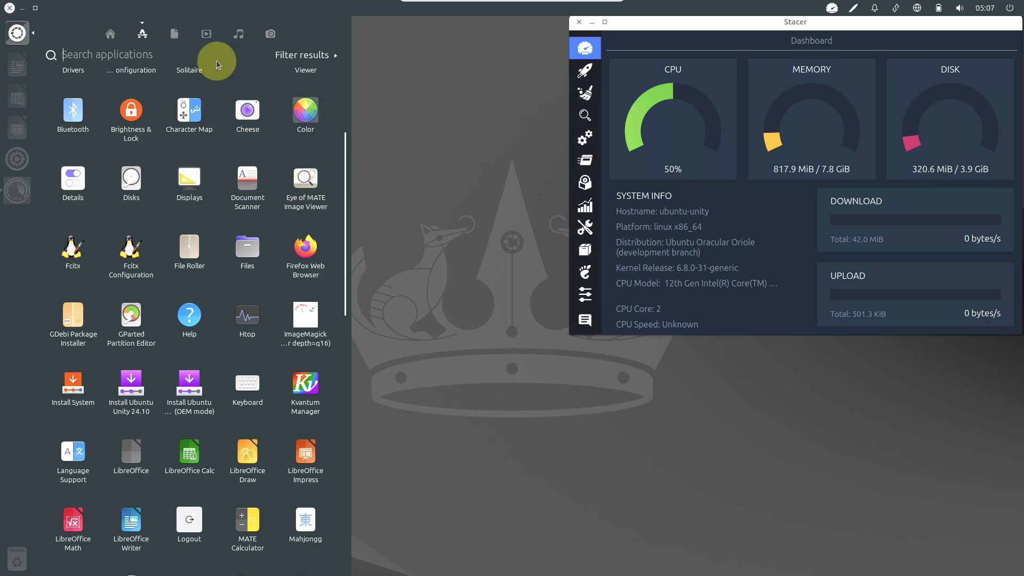
pyautogui.click(177, 33)
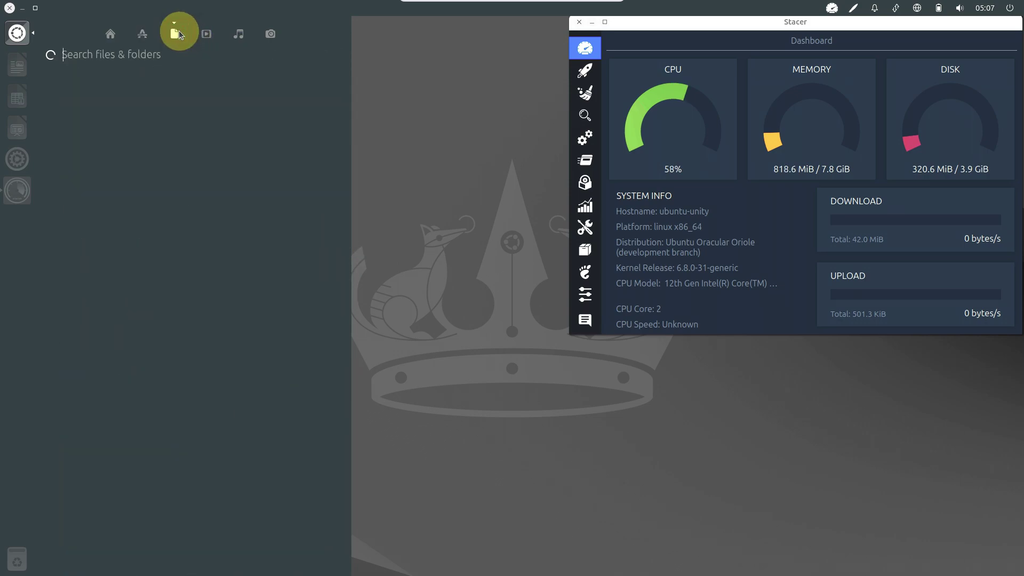
pyautogui.click(207, 35)
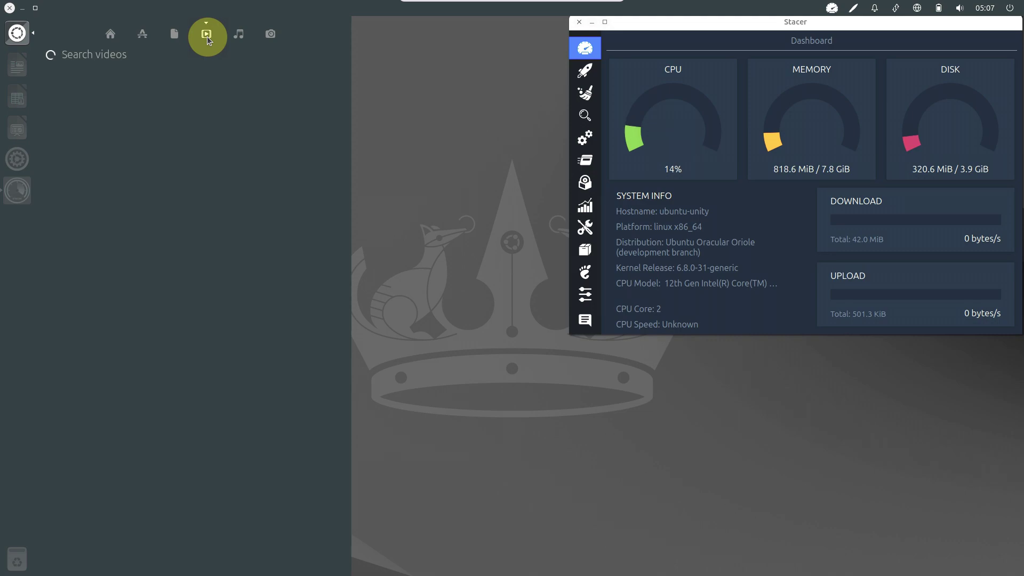
pyautogui.click(238, 35)
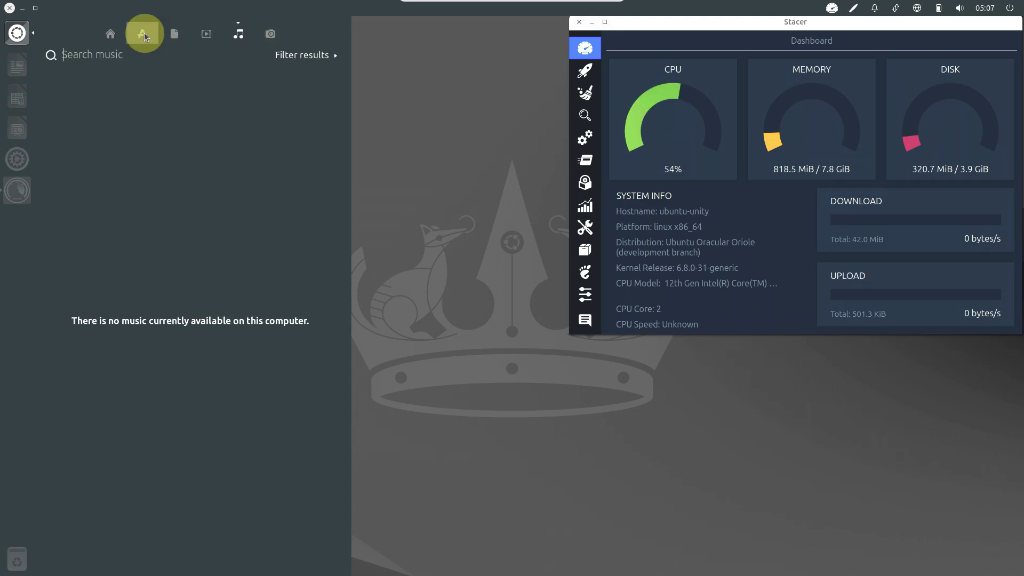
# - Launch VLC media player from the installed applications in the Dash
pyautogui.click(149, 38)
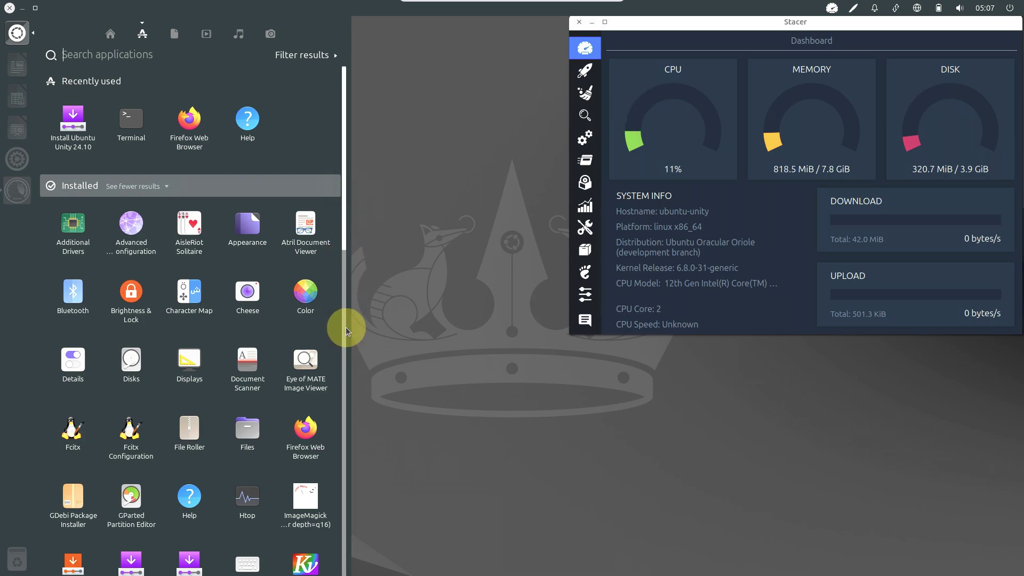
pyautogui.moveTo(344, 255); pyautogui.dragTo(346, 542)
pyautogui.click(248, 437)
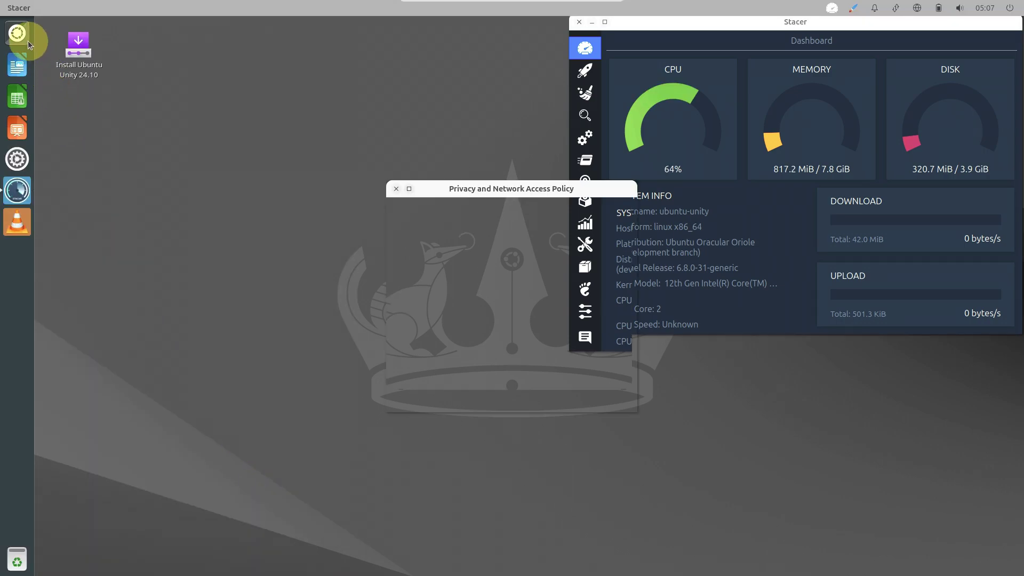
# - Launch Synaptic Package Manager from the Dash's installed applications
pyautogui.click(27, 37)
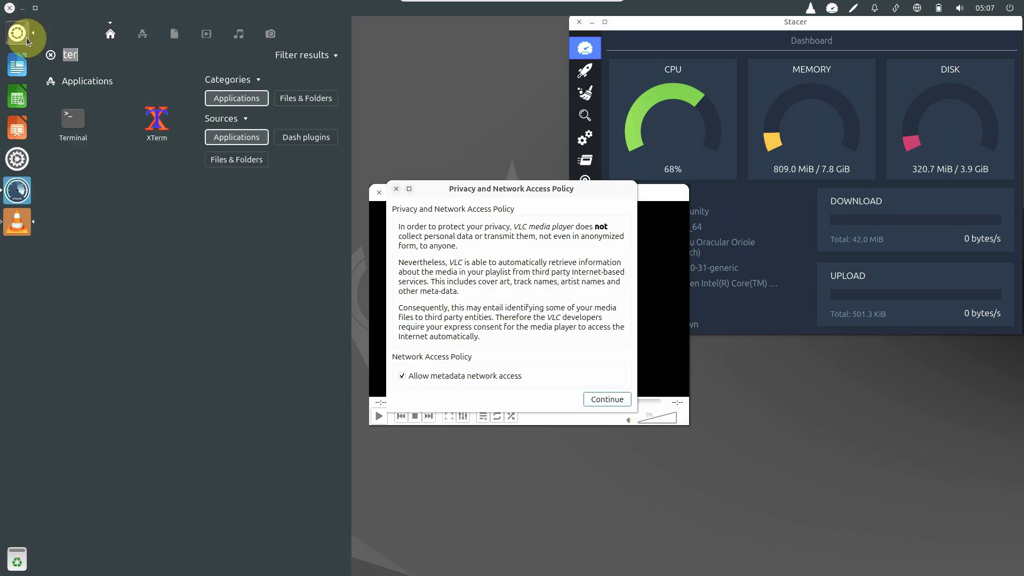
pyautogui.click(153, 38)
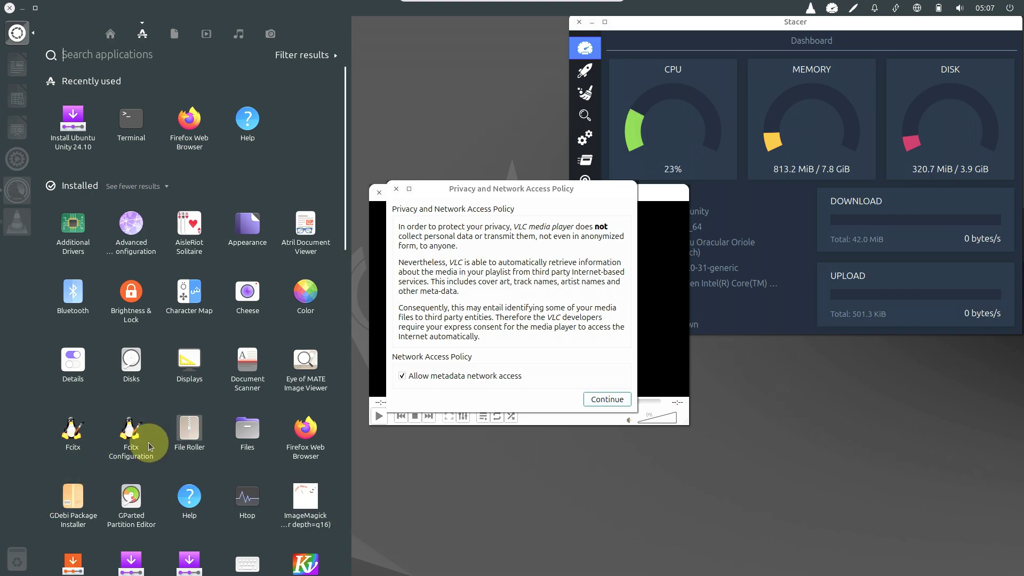
pyautogui.scroll(-5, 343, 292)
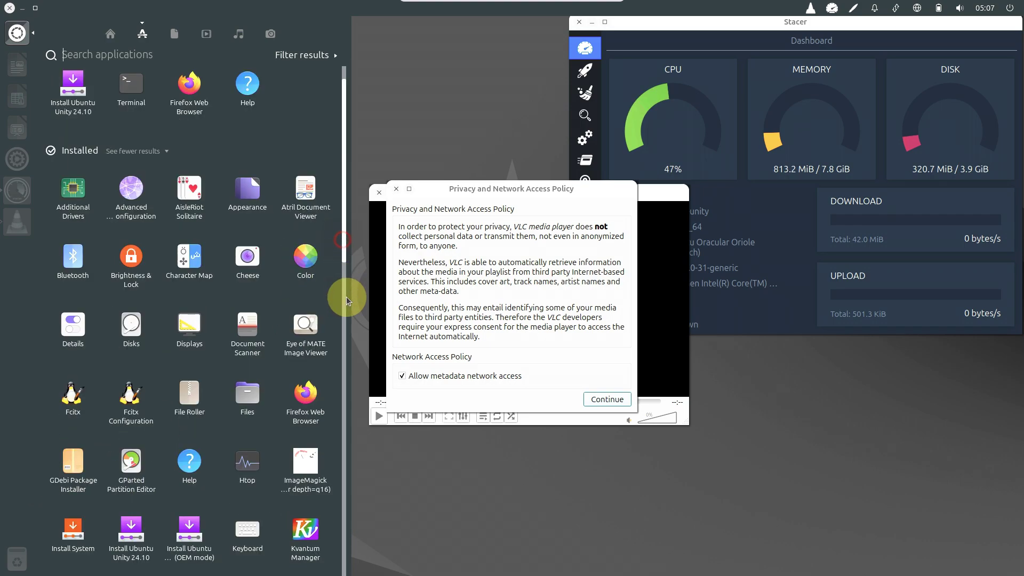
pyautogui.scroll(-6, 347, 433)
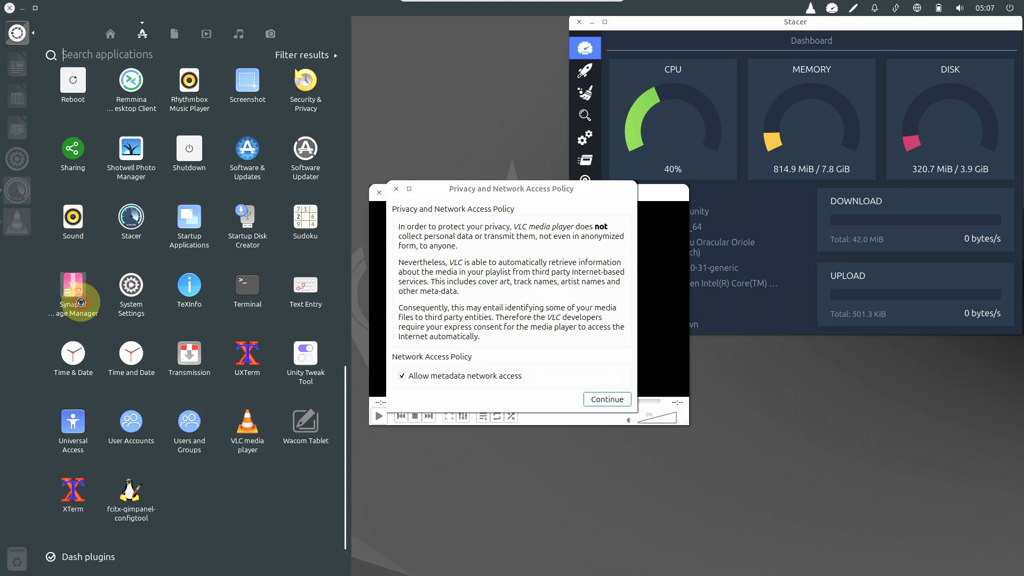
pyautogui.click(79, 299)
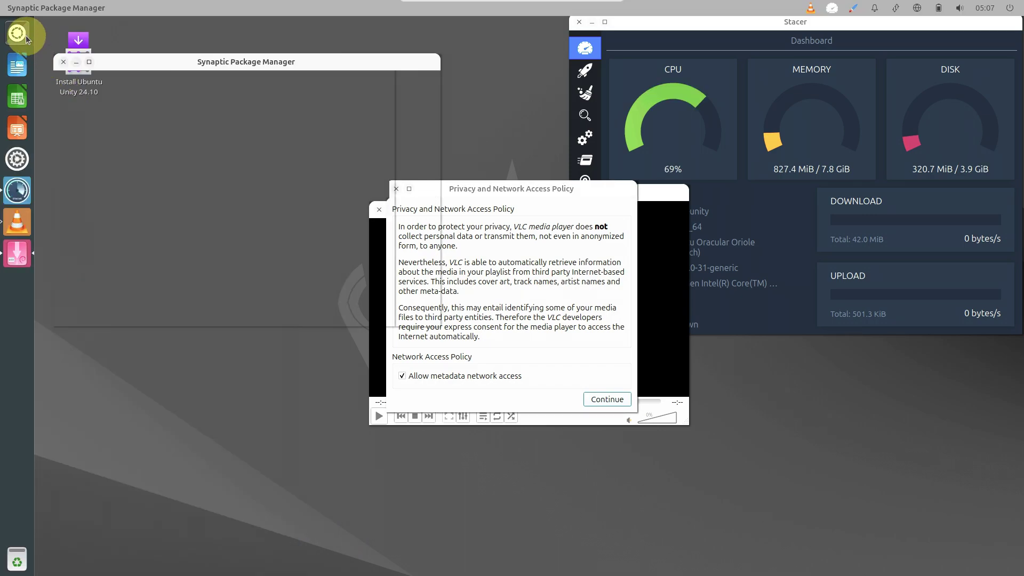
# - Find LibreOffice Calc among the Dash's installed applications and launch it
pyautogui.click(26, 35)
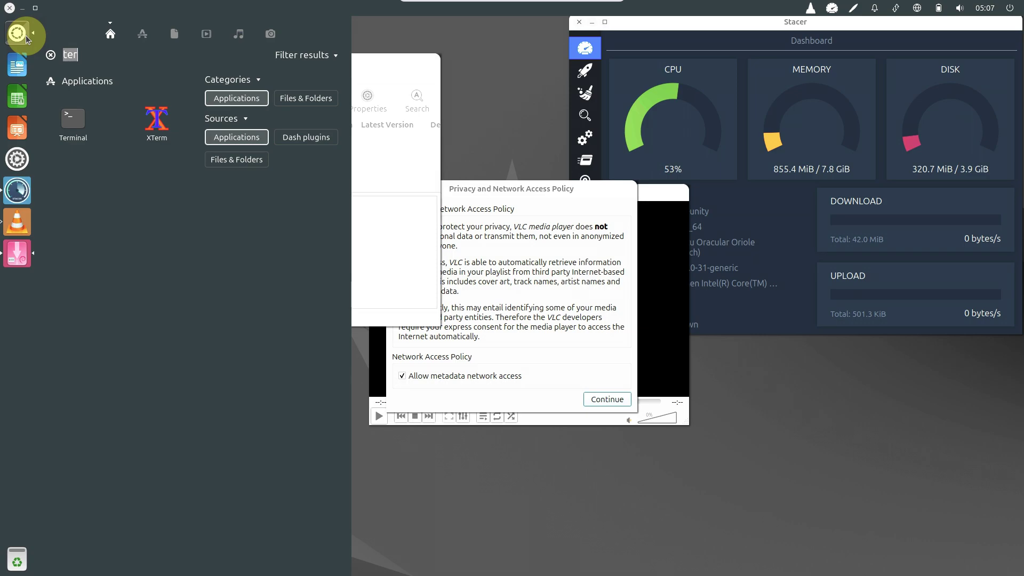
pyautogui.click(143, 35)
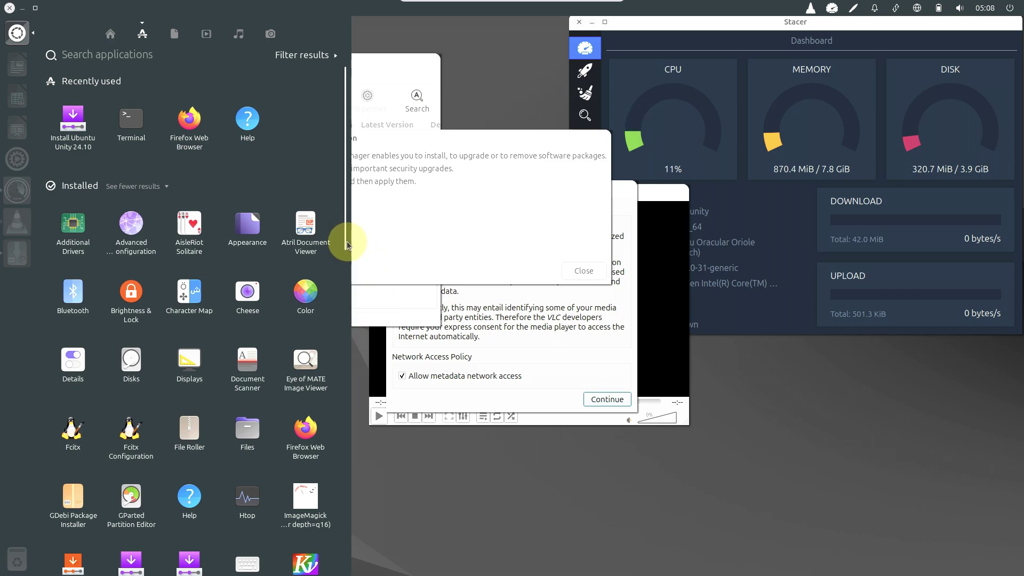
pyautogui.moveTo(345, 243); pyautogui.dragTo(343, 343)
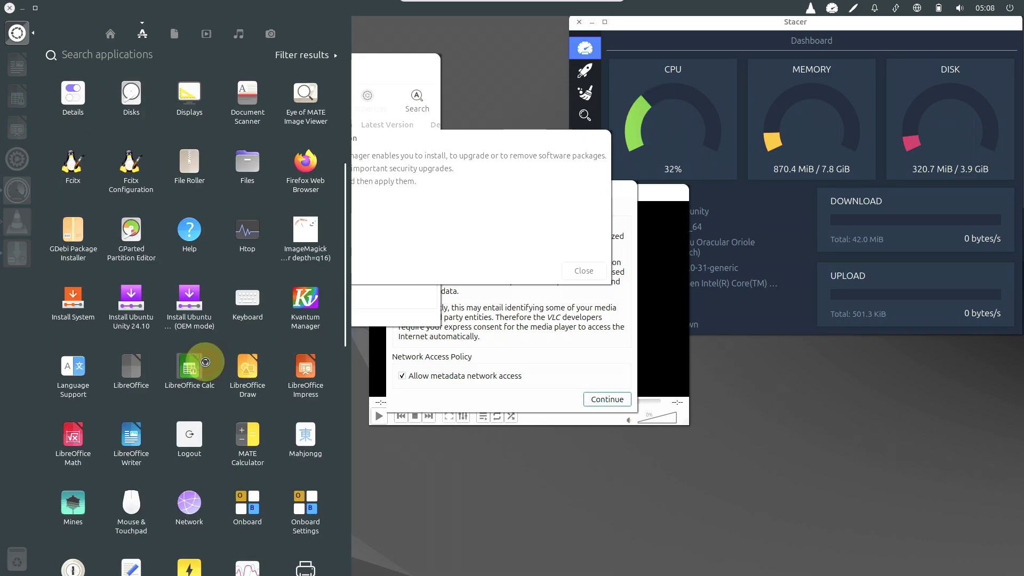
pyautogui.click(203, 365)
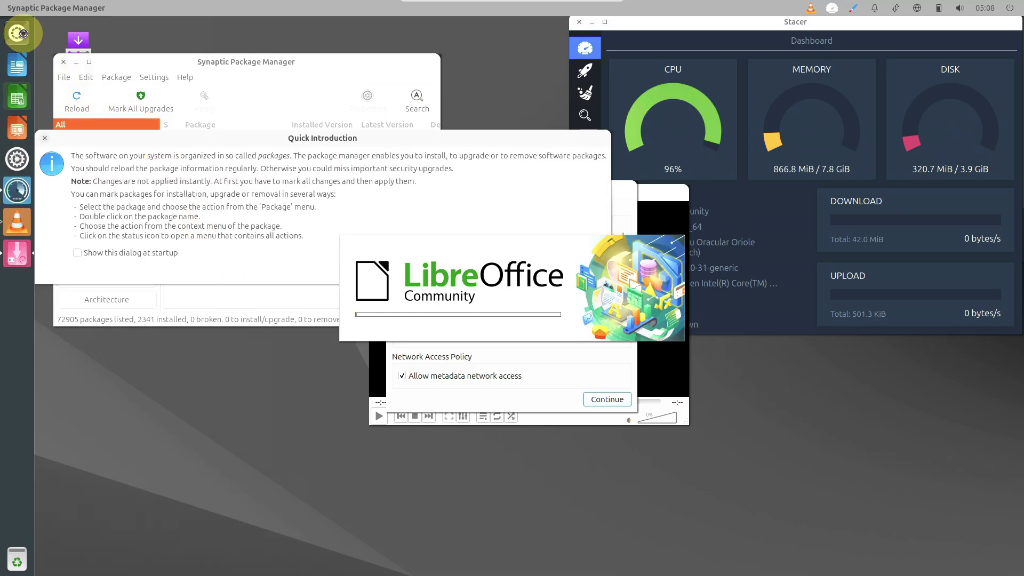
# - Open Startup Applications from the Dash's list of installed applications
pyautogui.click(20, 33)
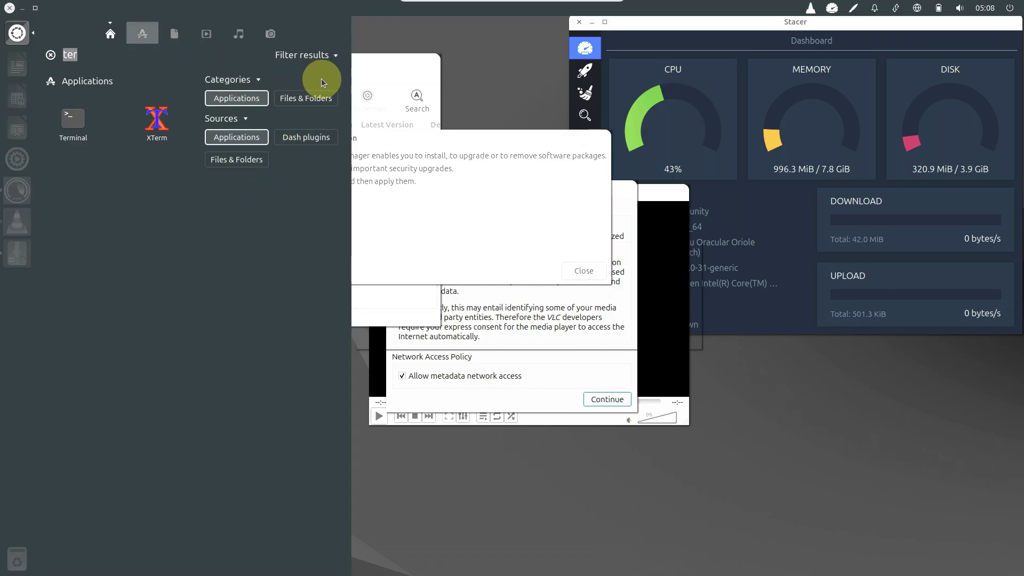
pyautogui.moveTo(345, 105); pyautogui.dragTo(350, 507)
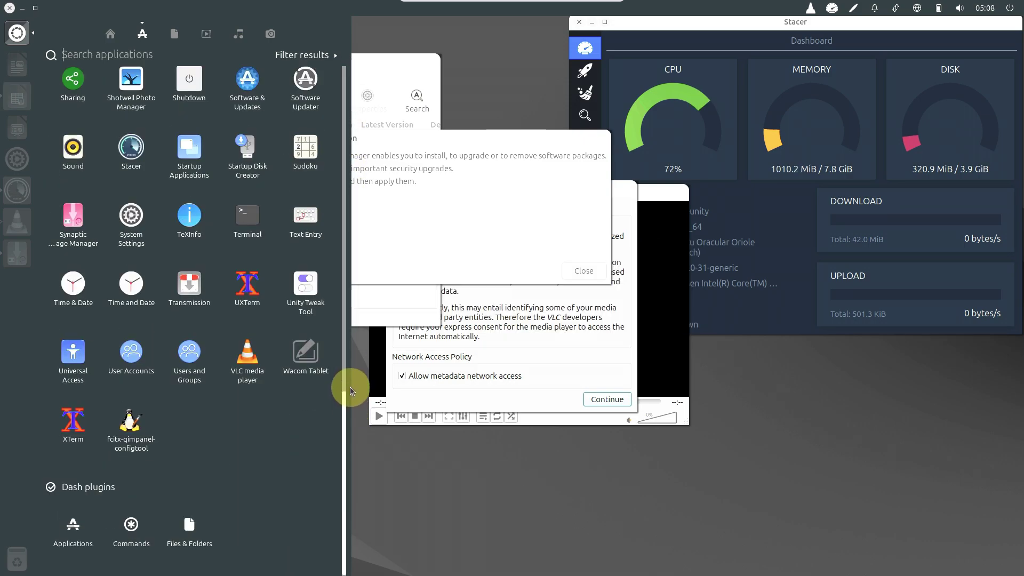
pyautogui.scroll(2, 343, 367)
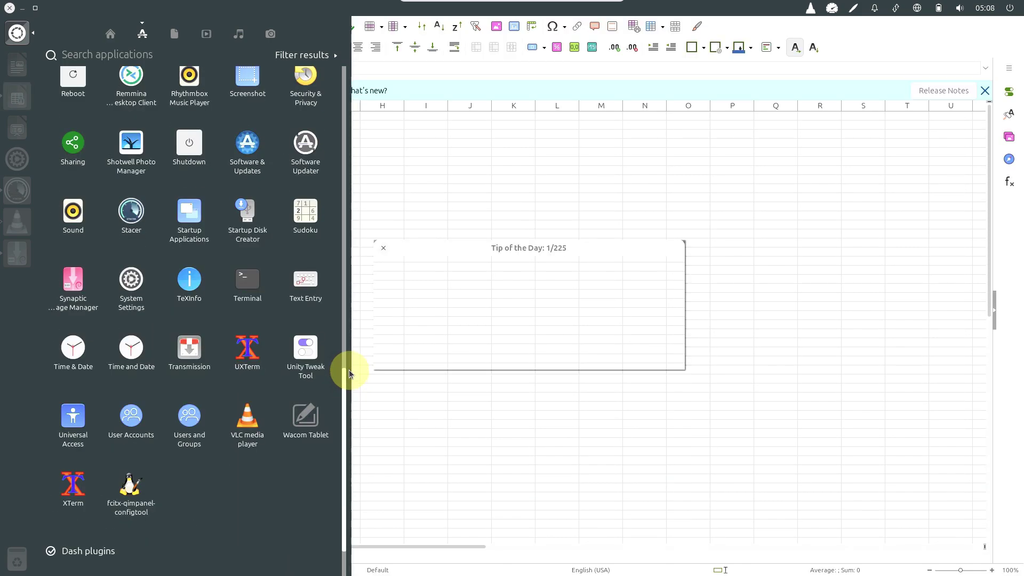
pyautogui.click(188, 213)
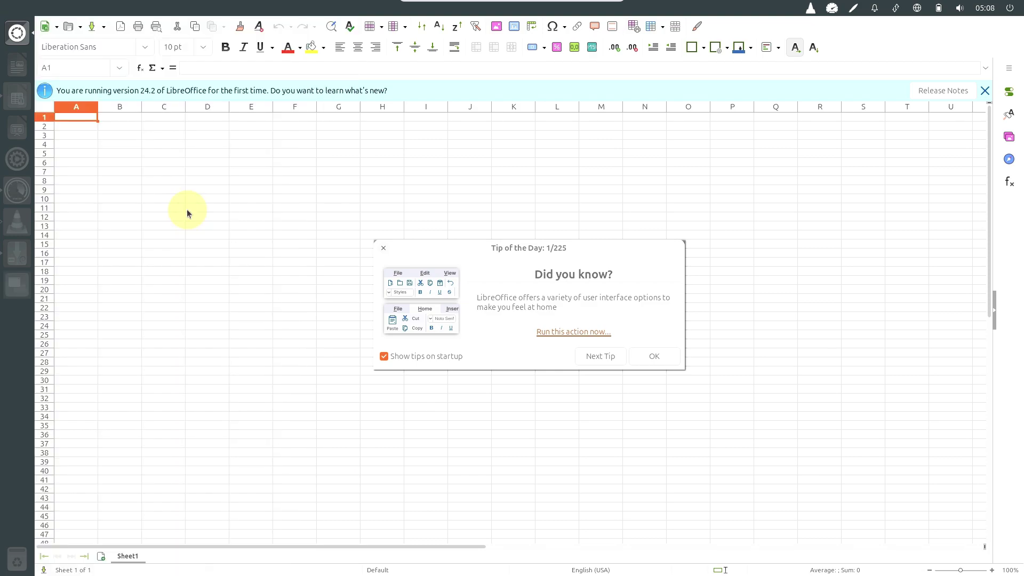
# - Reopen the Dash's applications lens and launch Atril Document Viewer
pyautogui.click(18, 33)
pyautogui.click(141, 33)
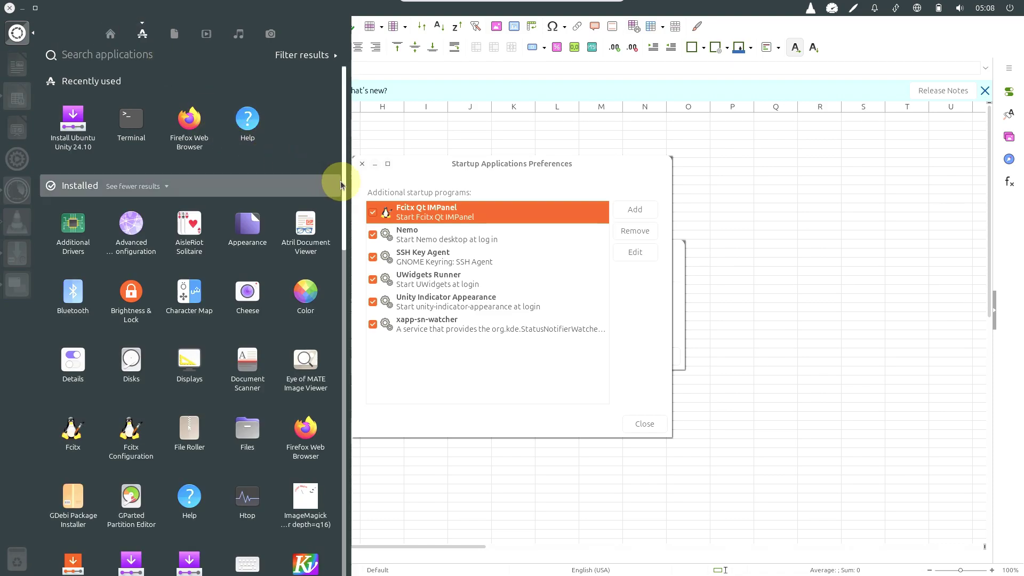
pyautogui.click(314, 220)
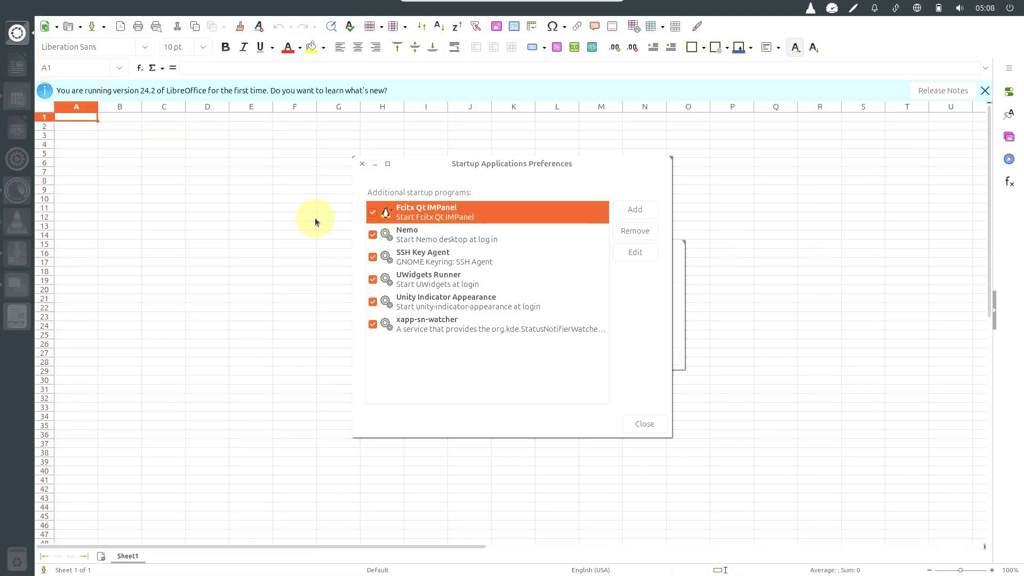
# - Launch GDebi Package Installer from the Dash's installed applications
pyautogui.click(25, 32)
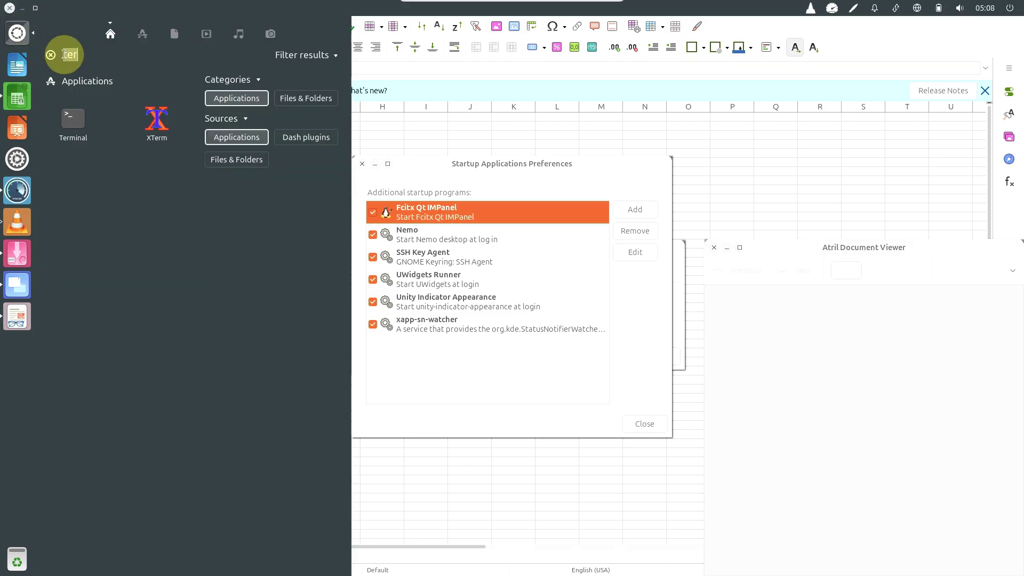
pyautogui.click(141, 40)
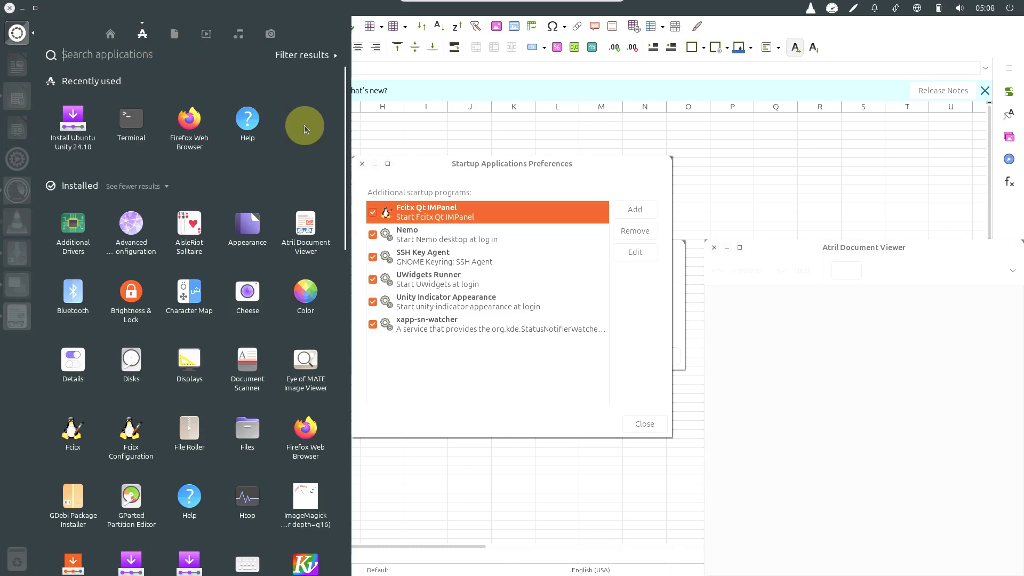
pyautogui.moveTo(344, 170); pyautogui.dragTo(341, 214)
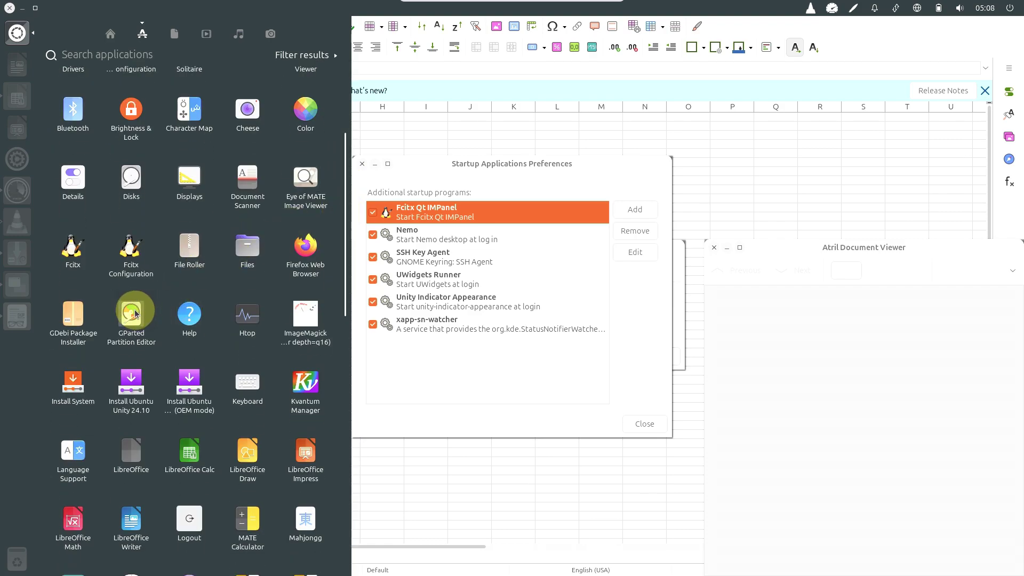
pyautogui.click(75, 312)
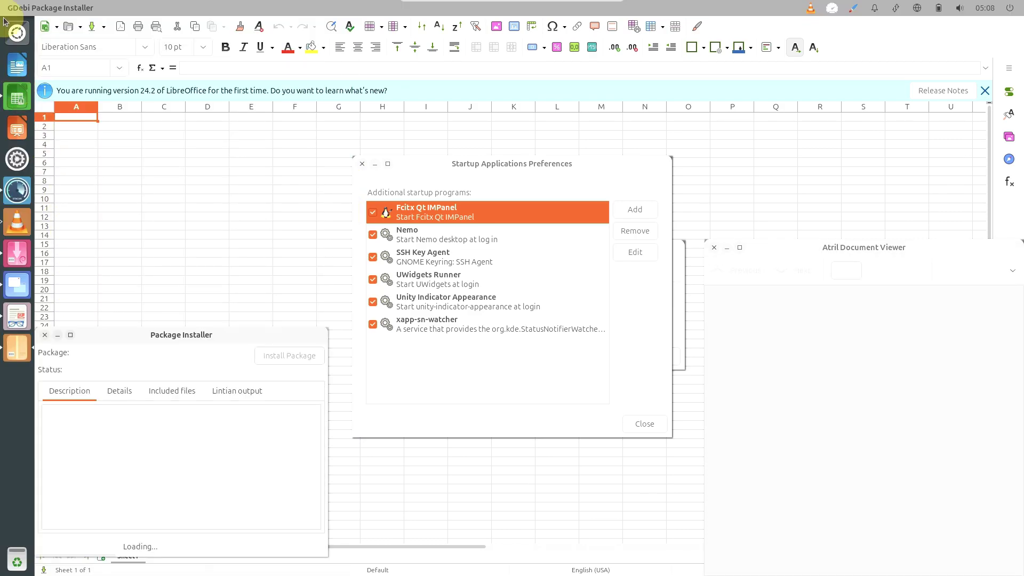
# - Browse further through the installed applications in the Dash
pyautogui.click(15, 32)
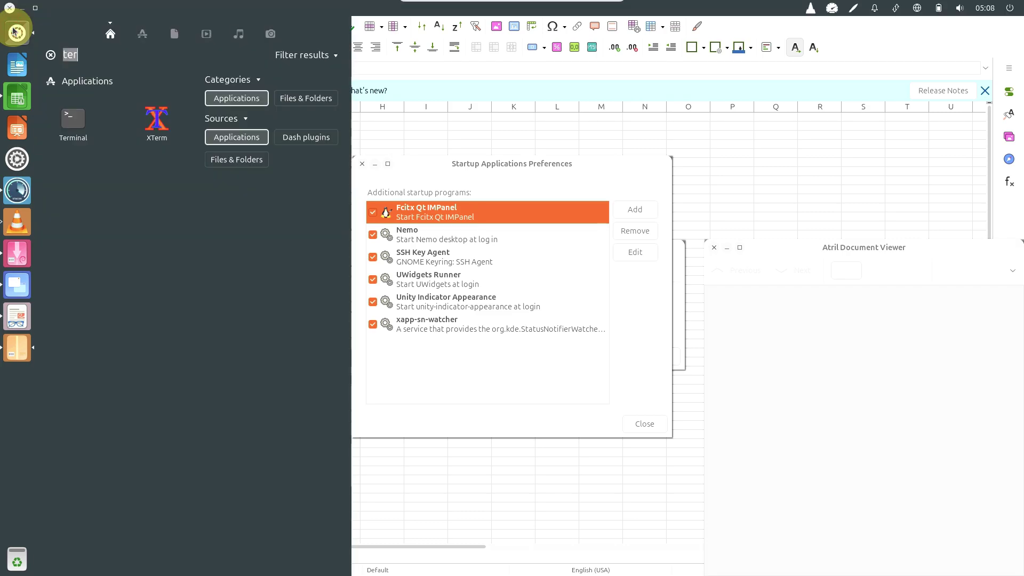
pyautogui.click(140, 35)
pyautogui.moveTo(343, 85); pyautogui.dragTo(344, 187)
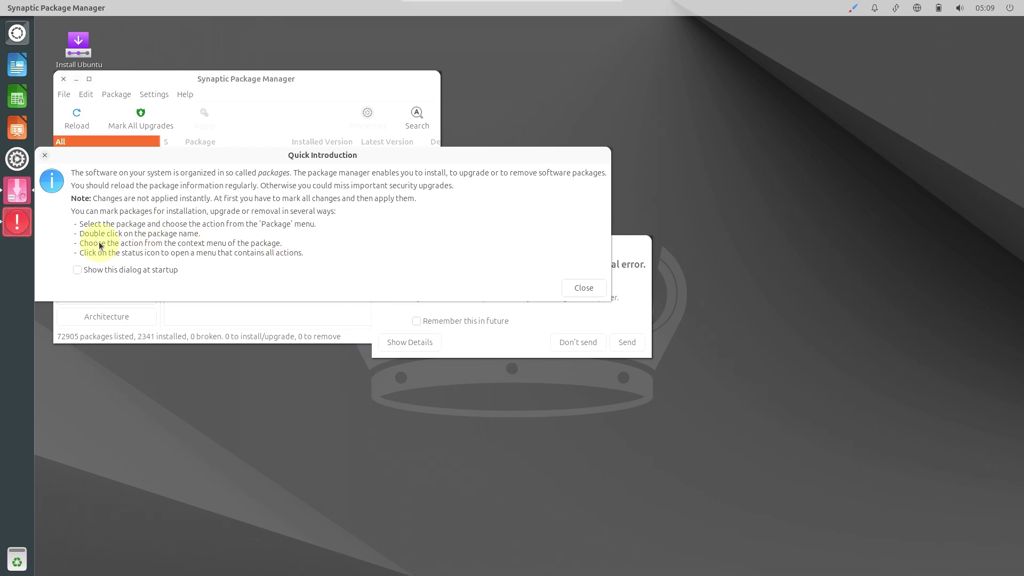
# - Bring up the Ubuntu internal error report, show its details, and close it without sending
pyautogui.click(24, 227)
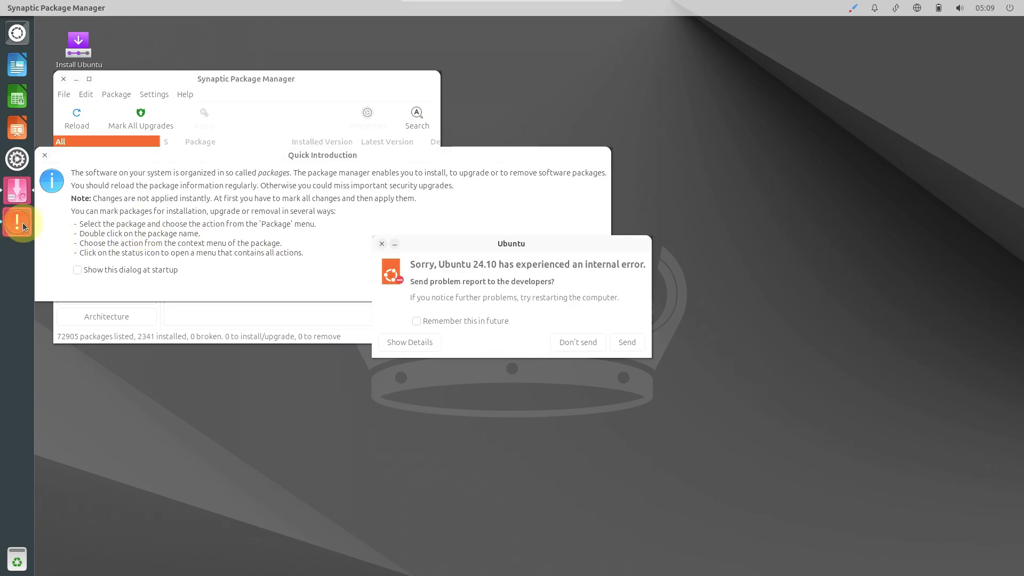
pyautogui.click(403, 335)
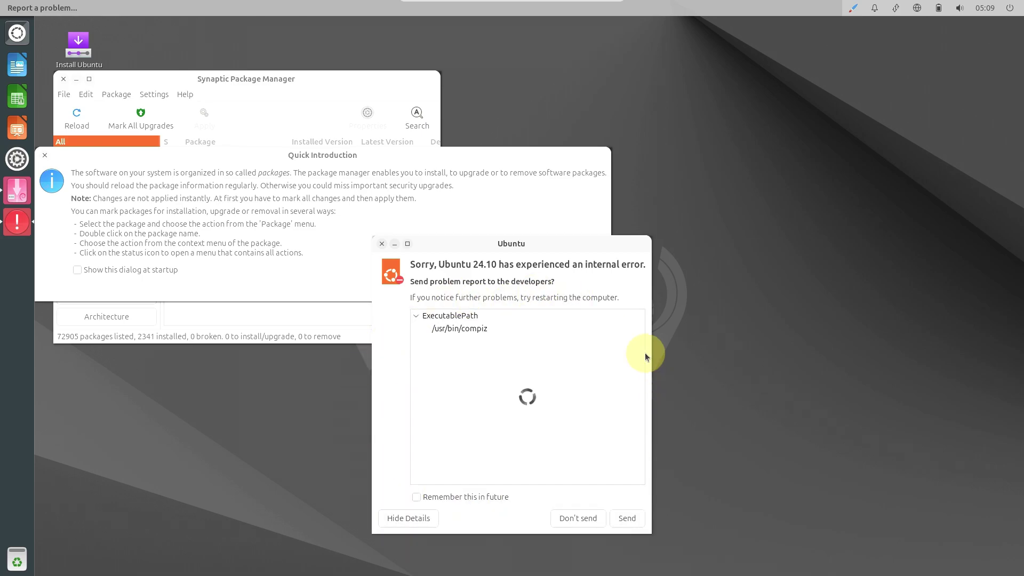
pyautogui.click(380, 244)
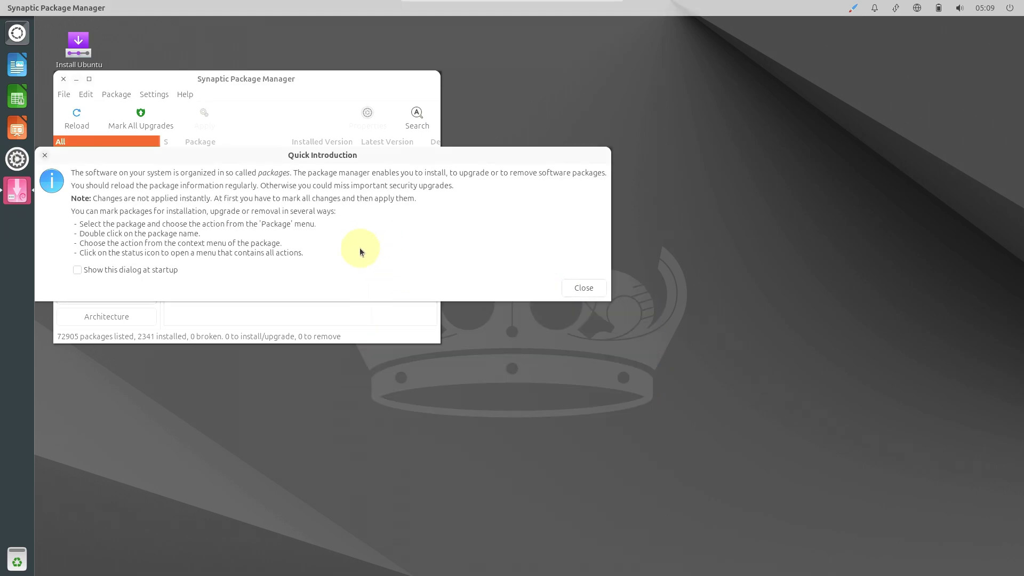
# - Reopen the Dash and check its applications and files and folders lenses, returning to the applications lens
pyautogui.click(20, 40)
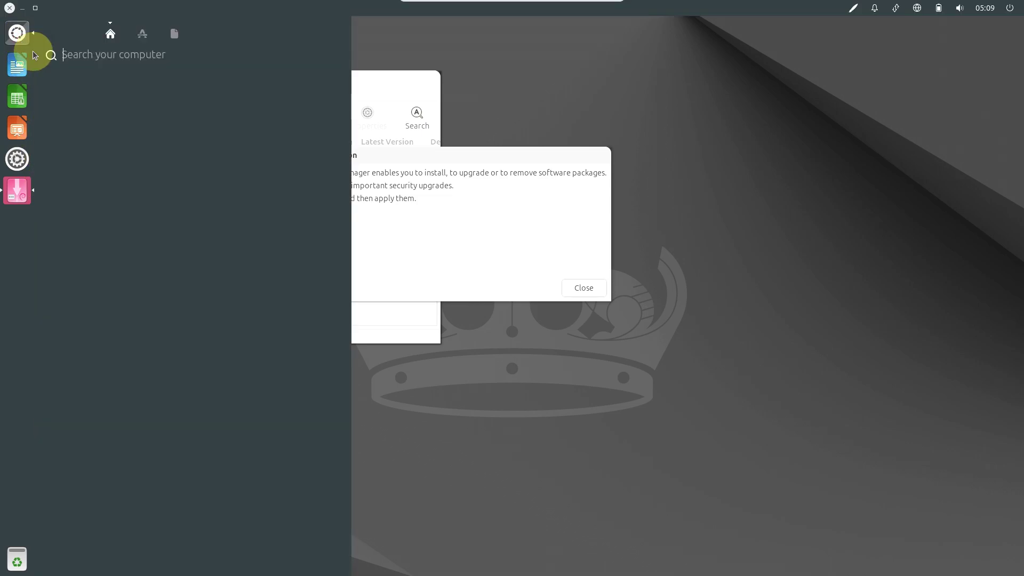
pyautogui.click(143, 35)
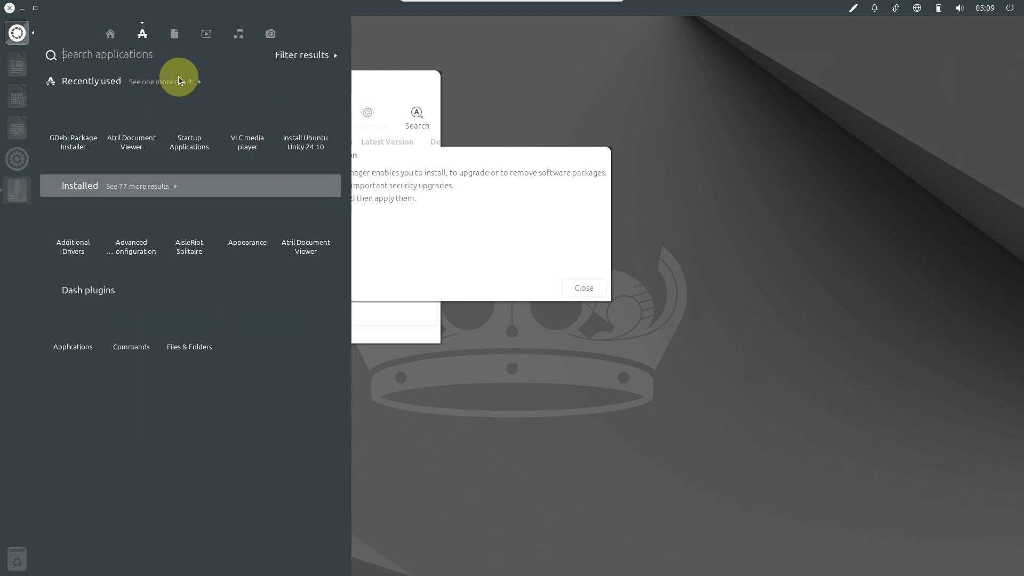
pyautogui.click(175, 35)
pyautogui.click(143, 34)
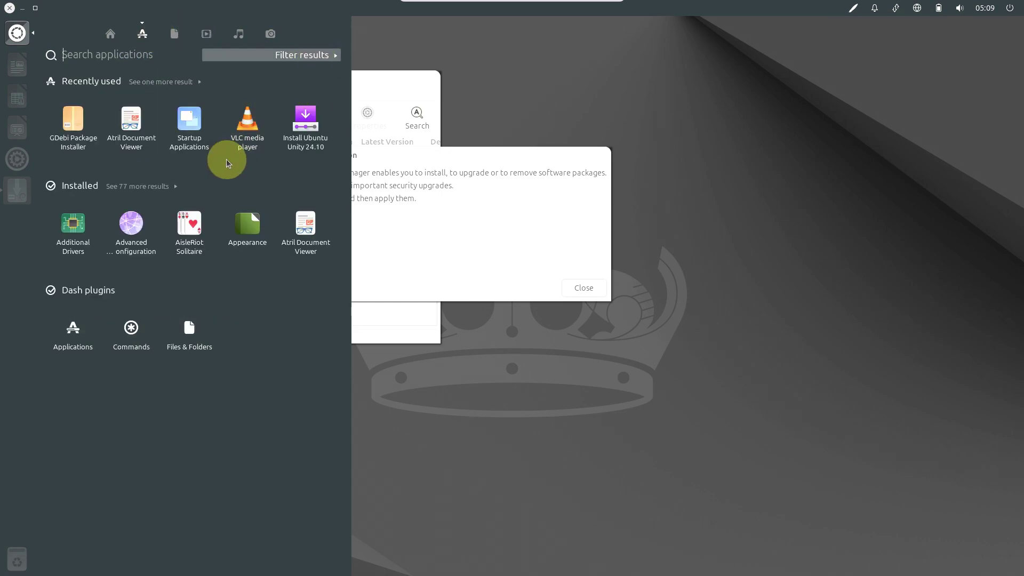
# - Leave the Dash, dismiss Synaptic's Quick Introduction, and maximize the Synaptic Package Manager window
pyautogui.click(167, 190)
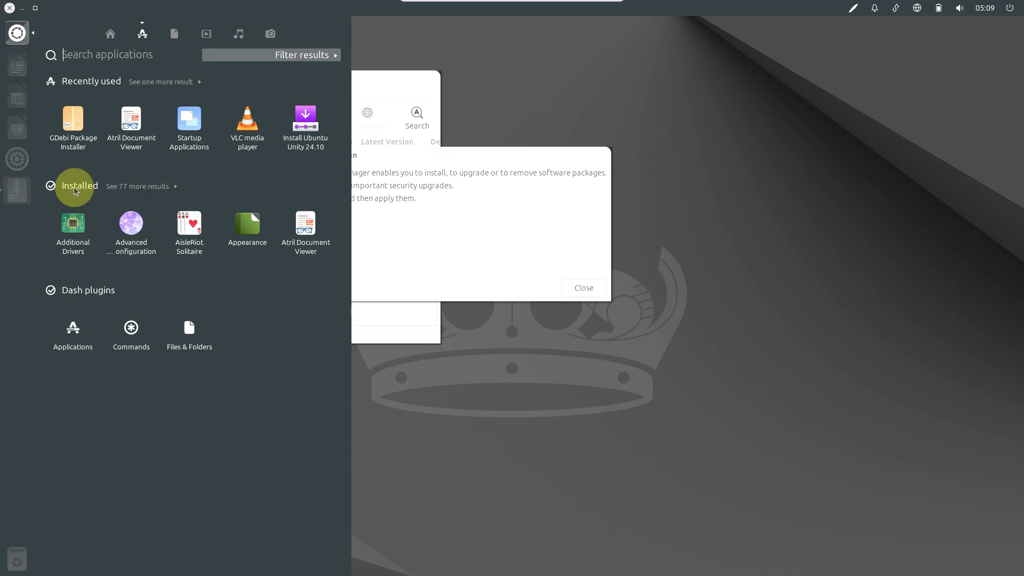
pyautogui.click(402, 209)
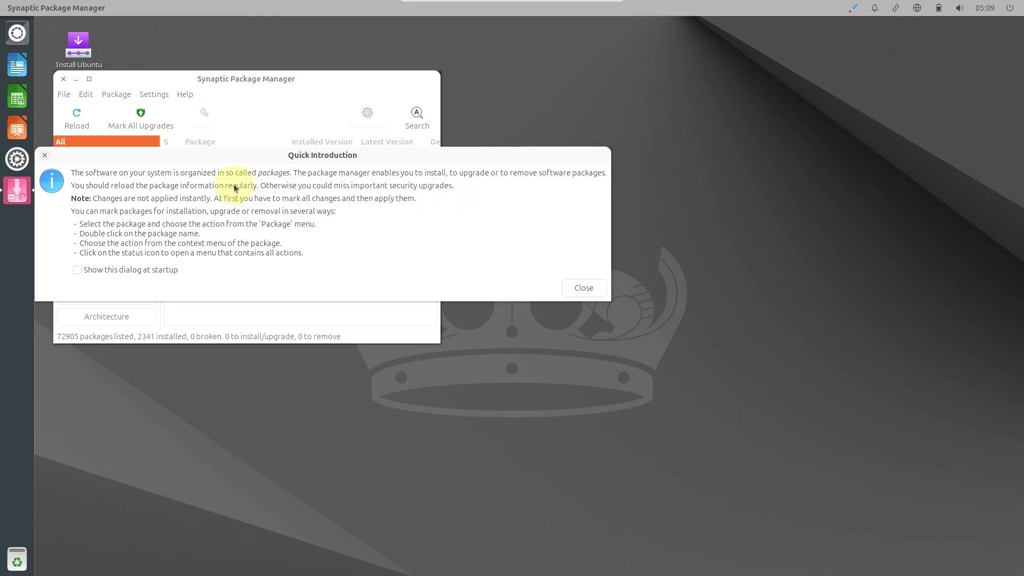
pyautogui.click(582, 289)
pyautogui.doubleClick(400, 81)
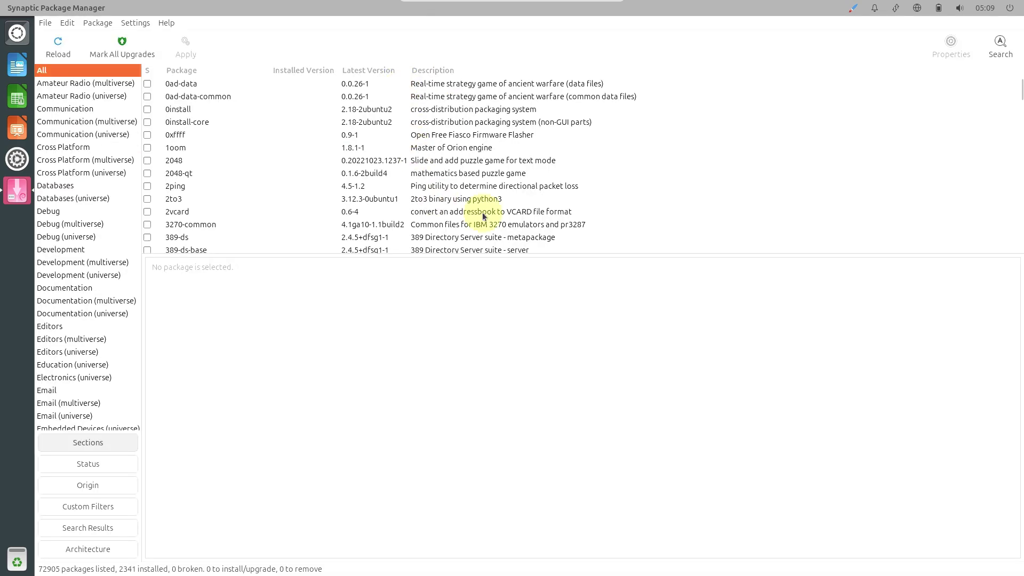
# - Enlarge Synaptic's package list, browse it to the end, and quit Synaptic Package Manager
pyautogui.moveTo(556, 255); pyautogui.dragTo(558, 540)
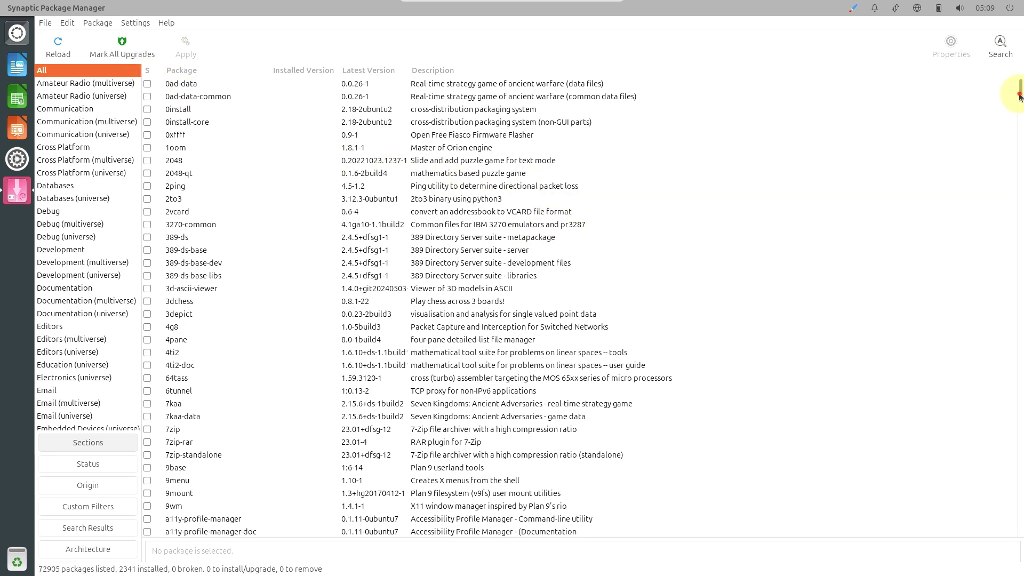
pyautogui.moveTo(1017, 121); pyautogui.dragTo(998, 551)
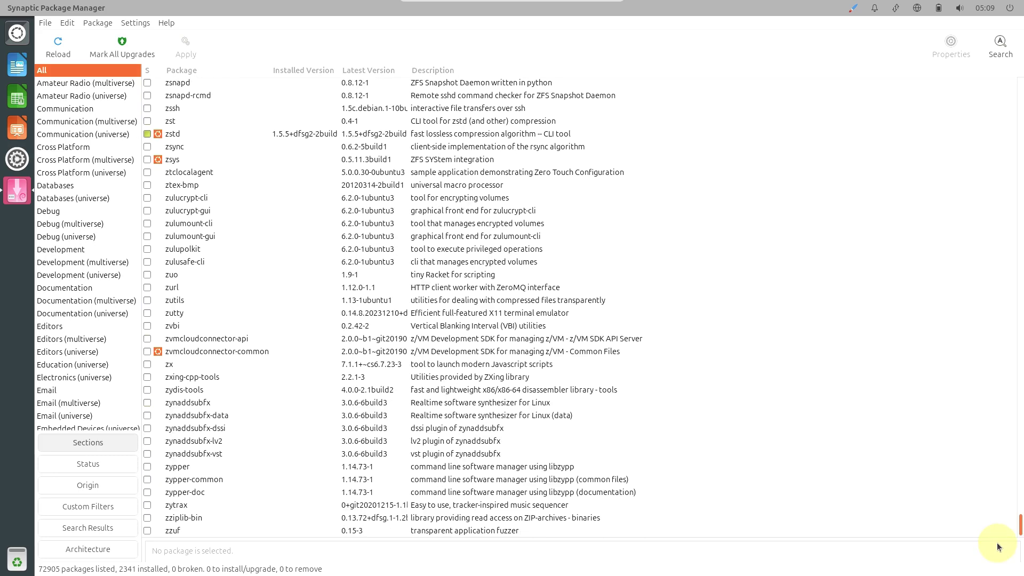
pyautogui.click(45, 22)
pyautogui.click(75, 126)
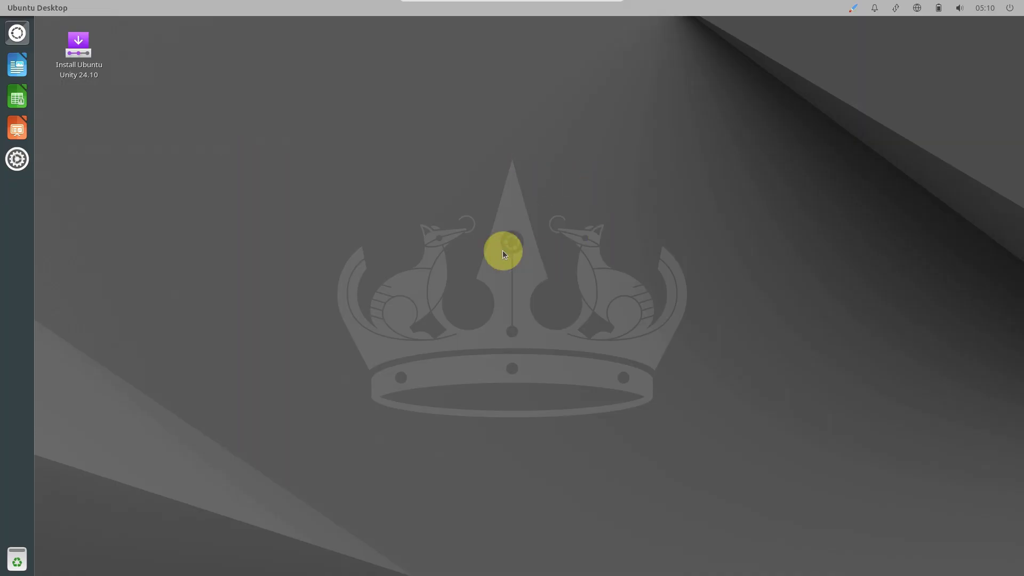
pyautogui.click(1010, 9)
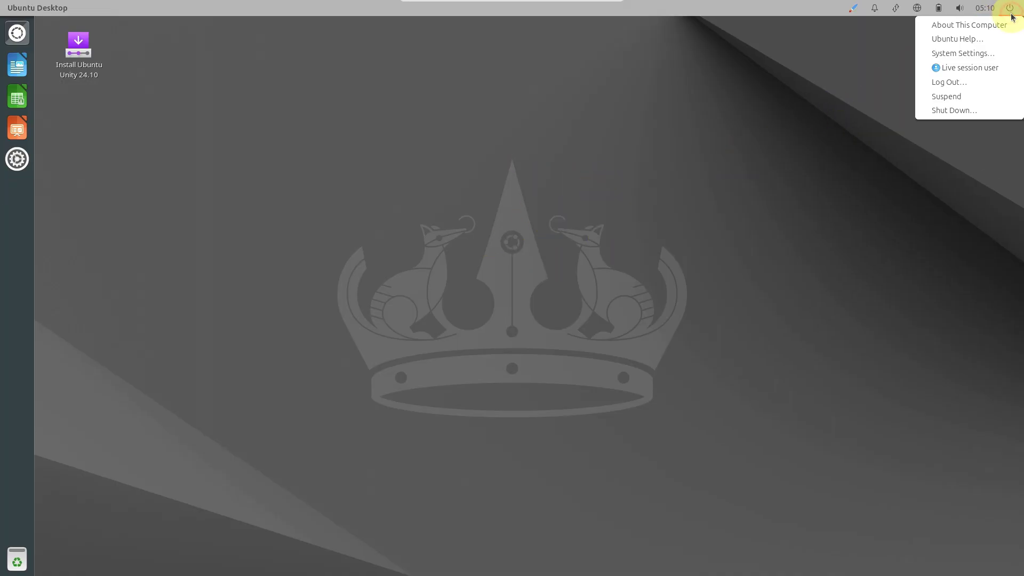
pyautogui.click(319, 219)
# - Launch Stacer from the Dash and move its window to the desktop's upper-right corner
pyautogui.click(17, 33)
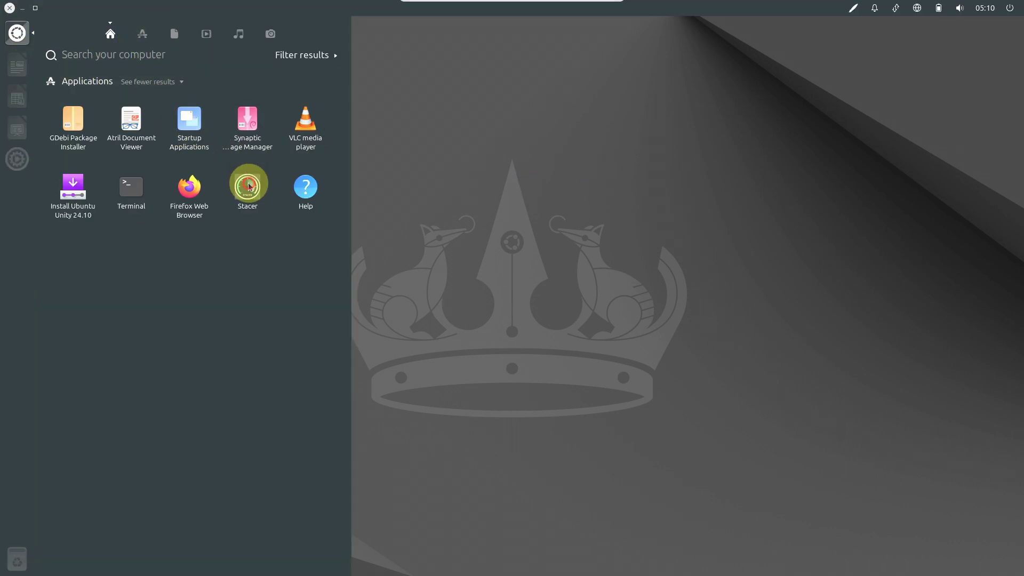
pyautogui.click(247, 185)
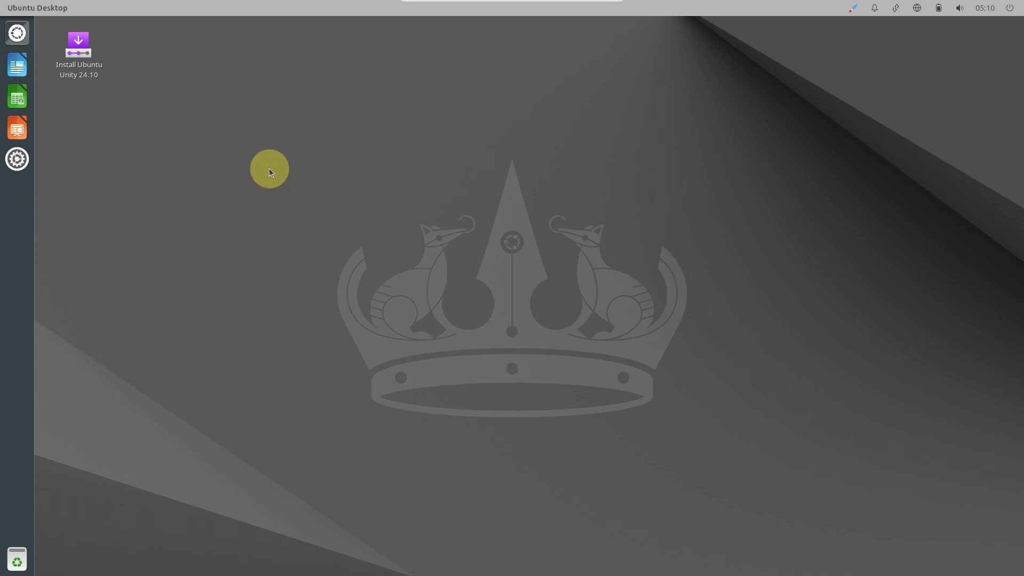
pyautogui.moveTo(542, 160); pyautogui.dragTo(811, 19)
# - Expand the Dash's full list of installed applications and launch Unity Tweak Tool from it
pyautogui.click(16, 32)
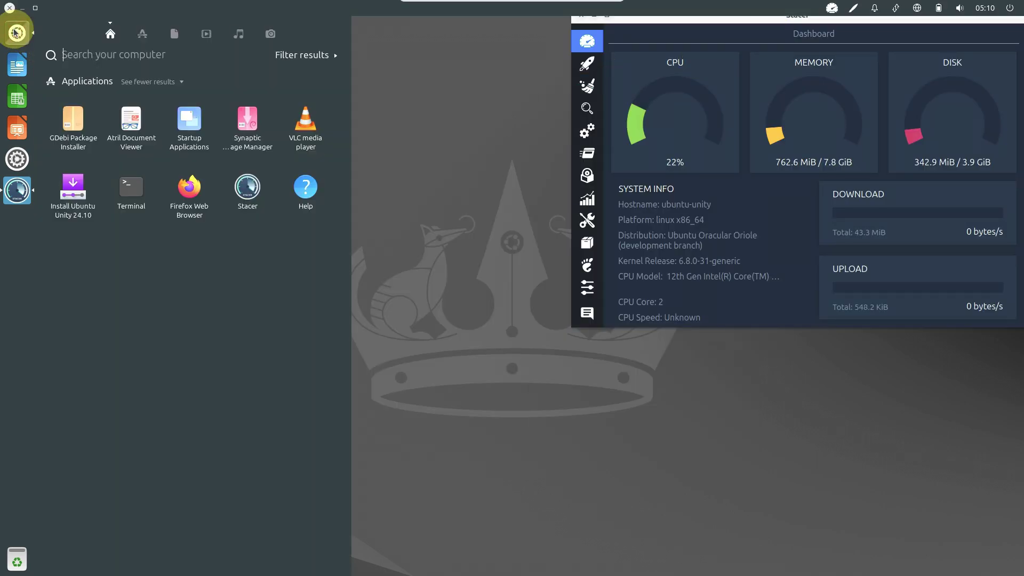
pyautogui.click(152, 36)
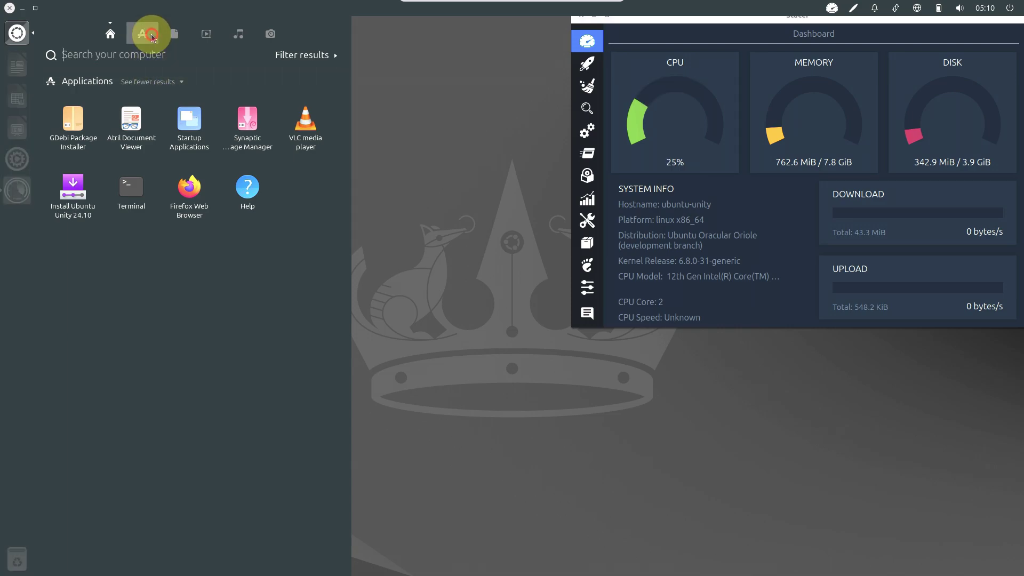
pyautogui.click(162, 188)
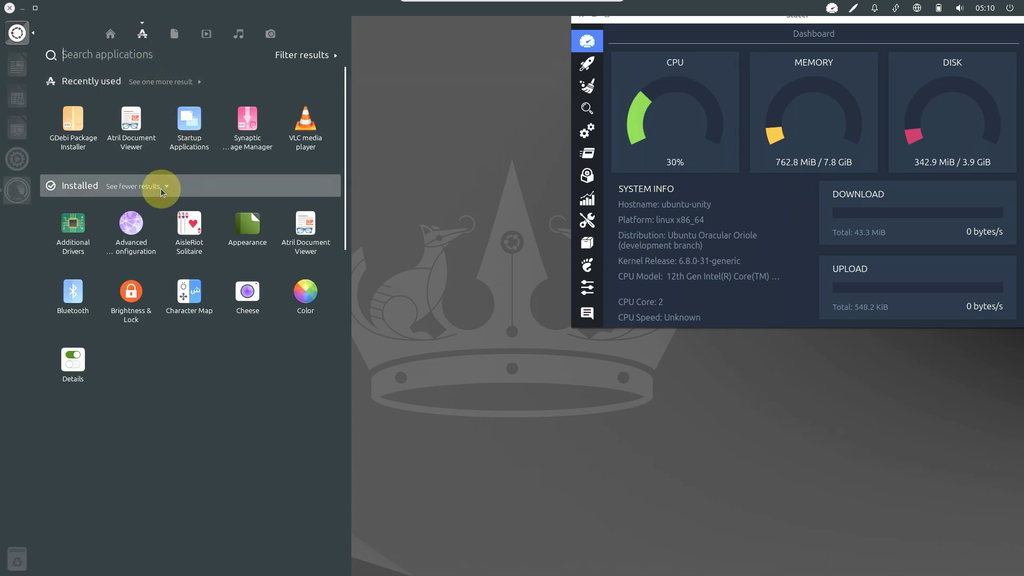
pyautogui.moveTo(343, 208); pyautogui.dragTo(344, 473)
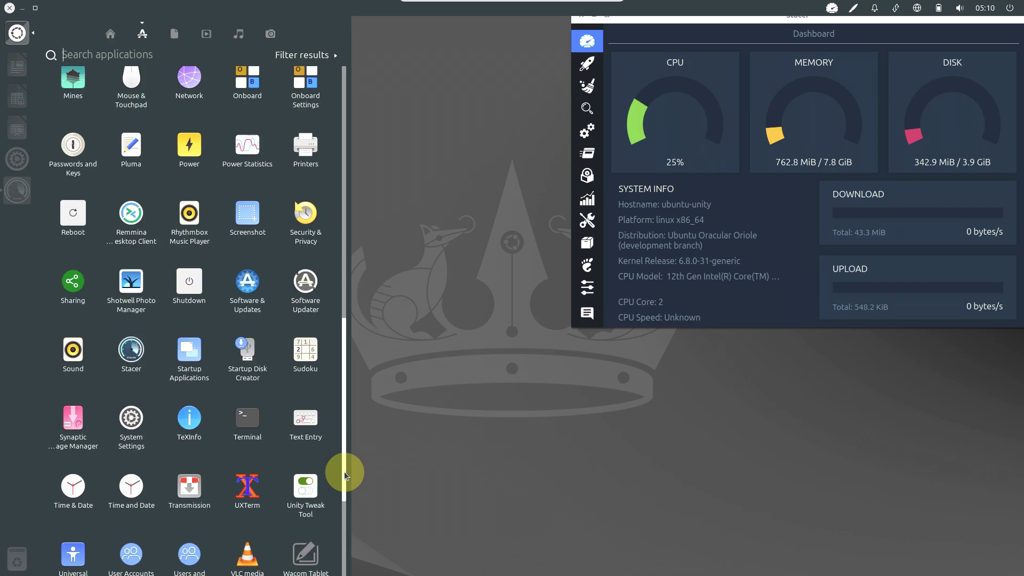
pyautogui.click(303, 496)
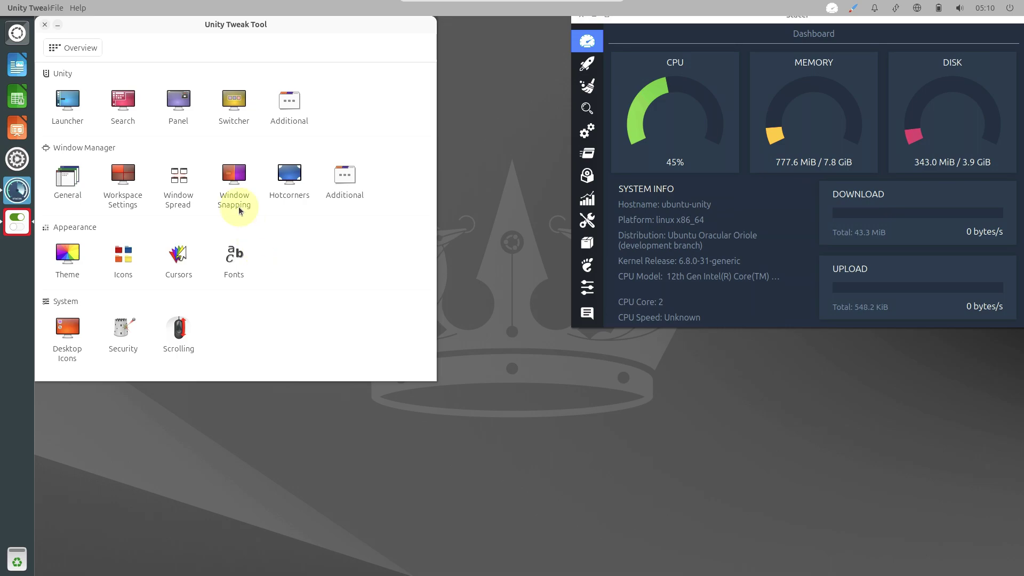
# - Review Unity Tweak Tool's Launcher, Search, Panel, Switcher and Additional settings, returning to the overview
pyautogui.click(66, 101)
pyautogui.click(106, 75)
pyautogui.click(157, 78)
pyautogui.click(188, 75)
pyautogui.click(236, 79)
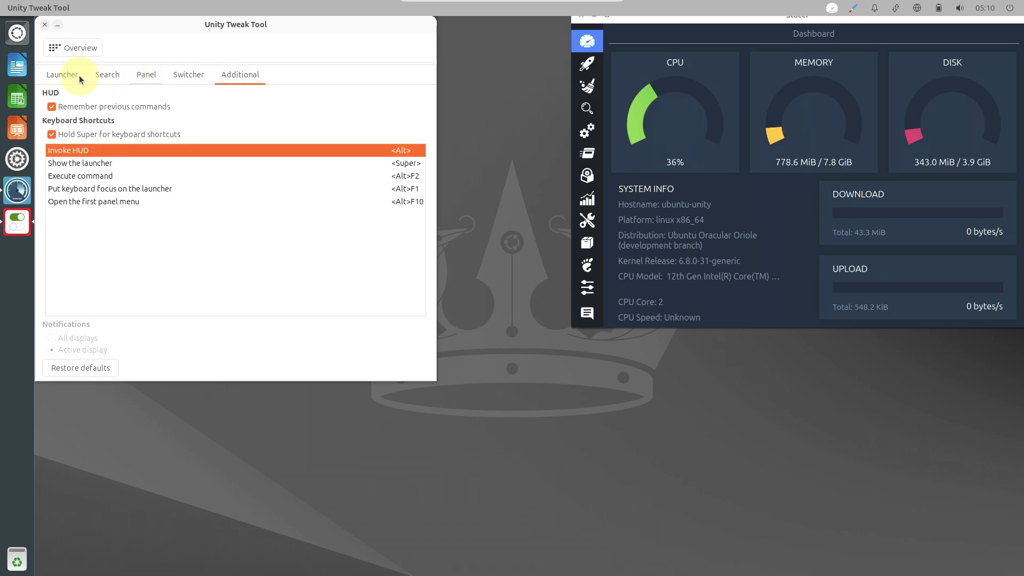
pyautogui.click(68, 49)
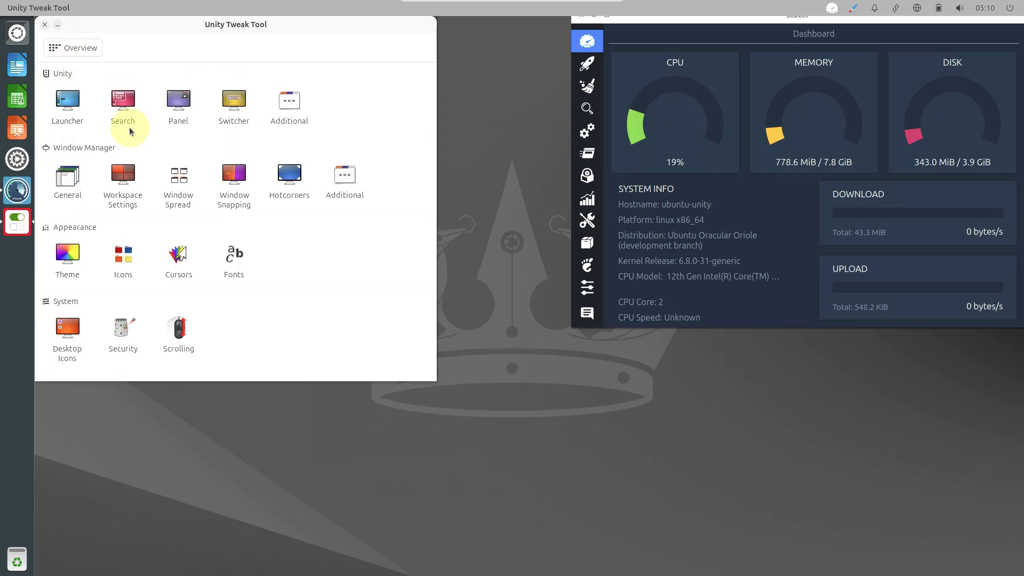
# - Revisit the Unity Search, Panel, Additional and Launcher settings, and go back to the overview
pyautogui.click(135, 100)
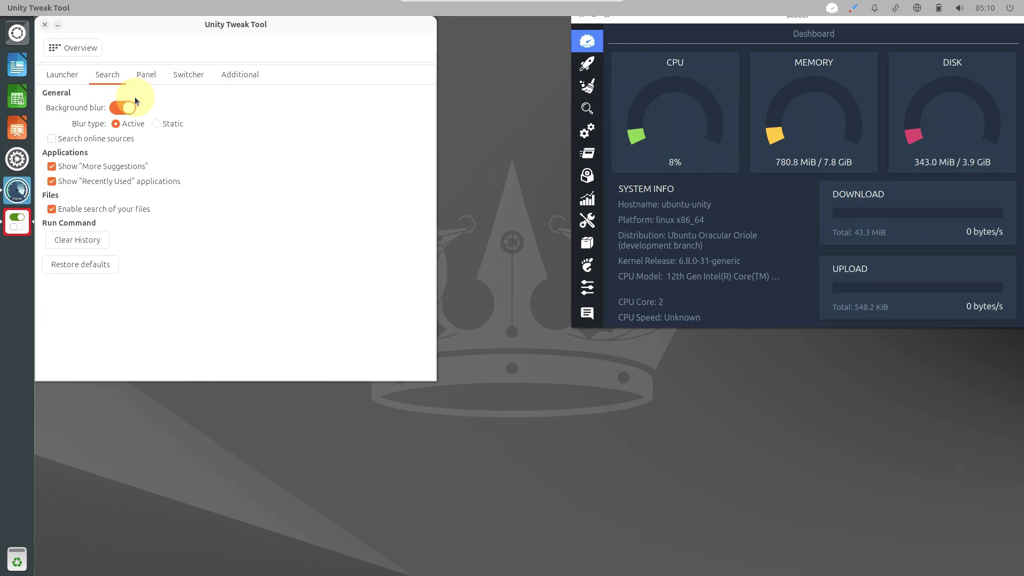
pyautogui.click(142, 75)
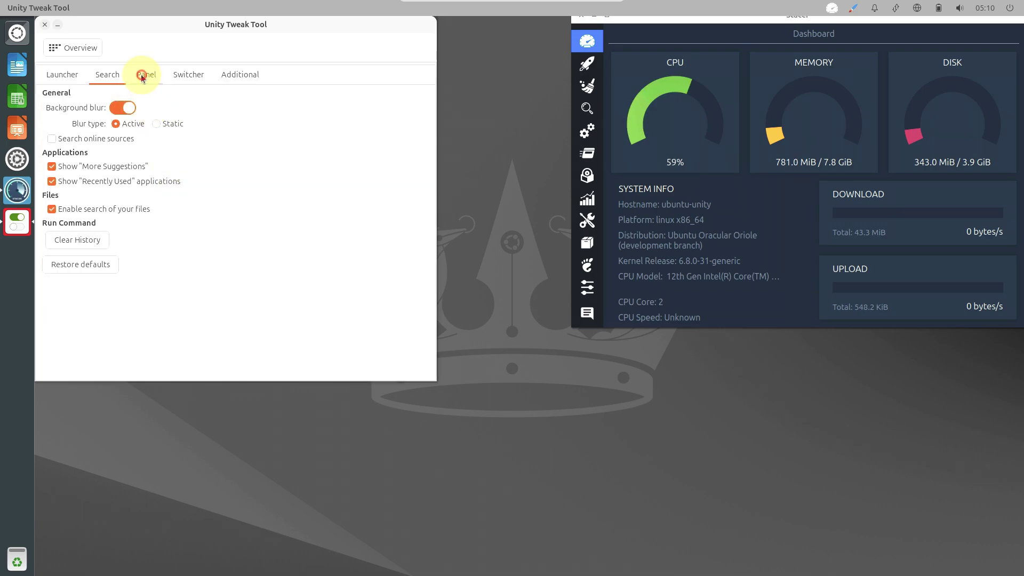
pyautogui.click(226, 75)
pyautogui.click(60, 74)
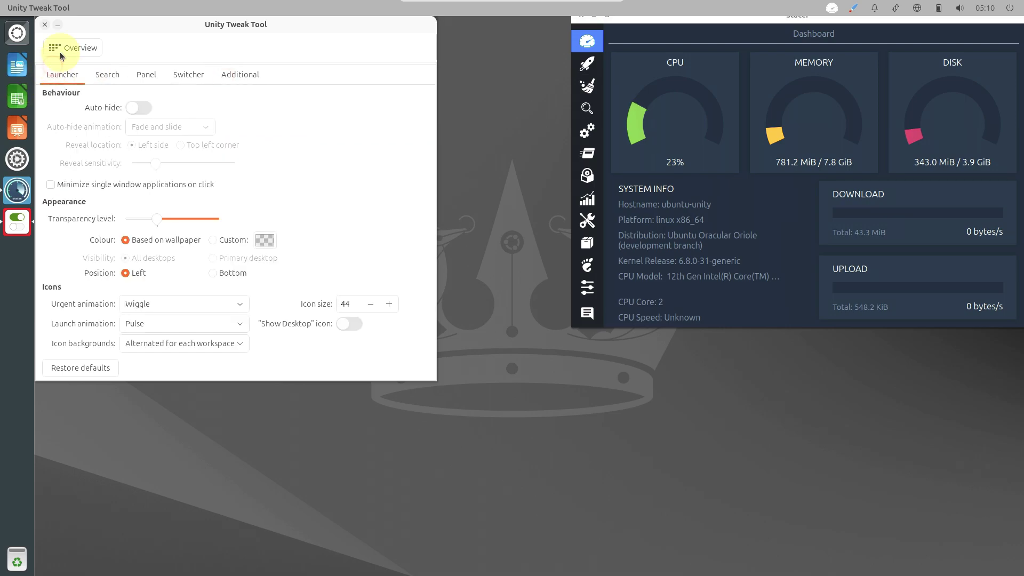
pyautogui.click(61, 49)
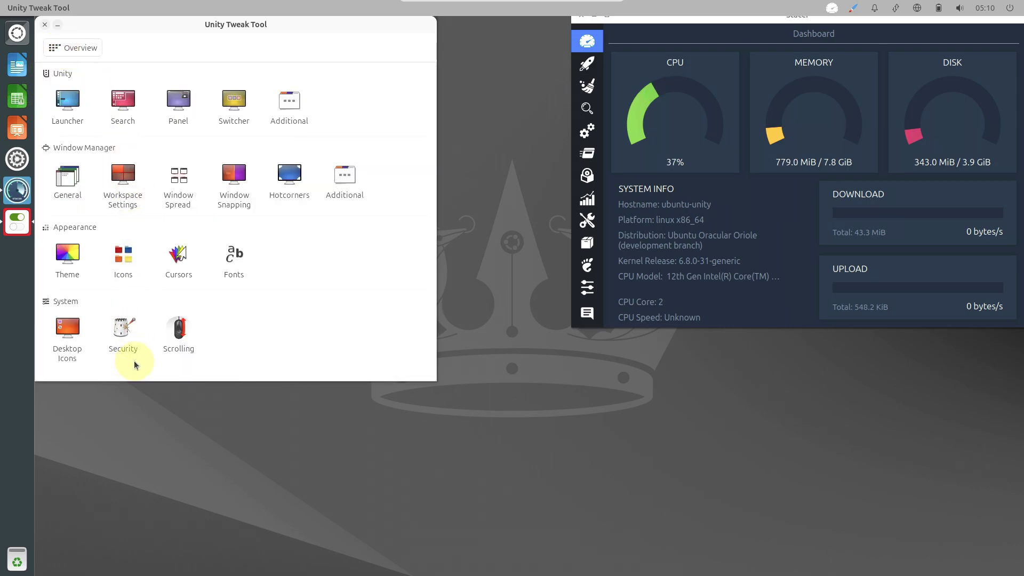
# - Apply the Ambiance GTK theme and the Humanity icon theme in Unity Tweak Tool
pyautogui.click(68, 255)
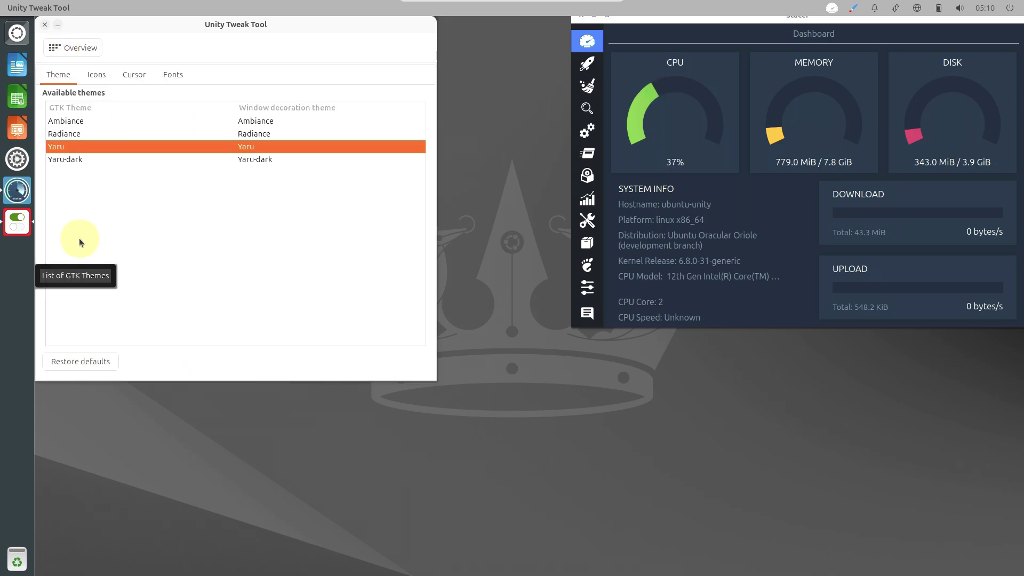
pyautogui.click(87, 118)
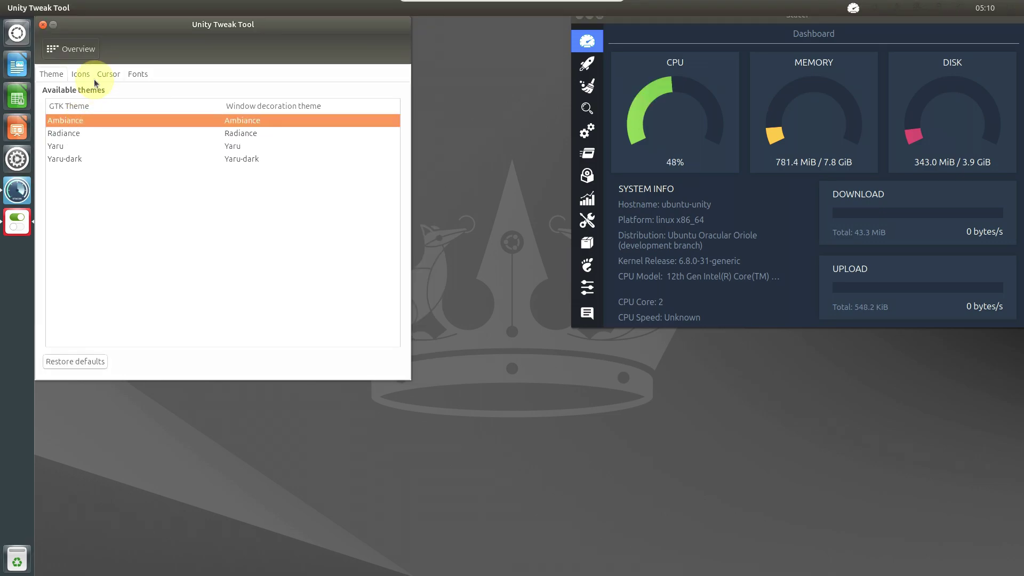
pyautogui.click(79, 75)
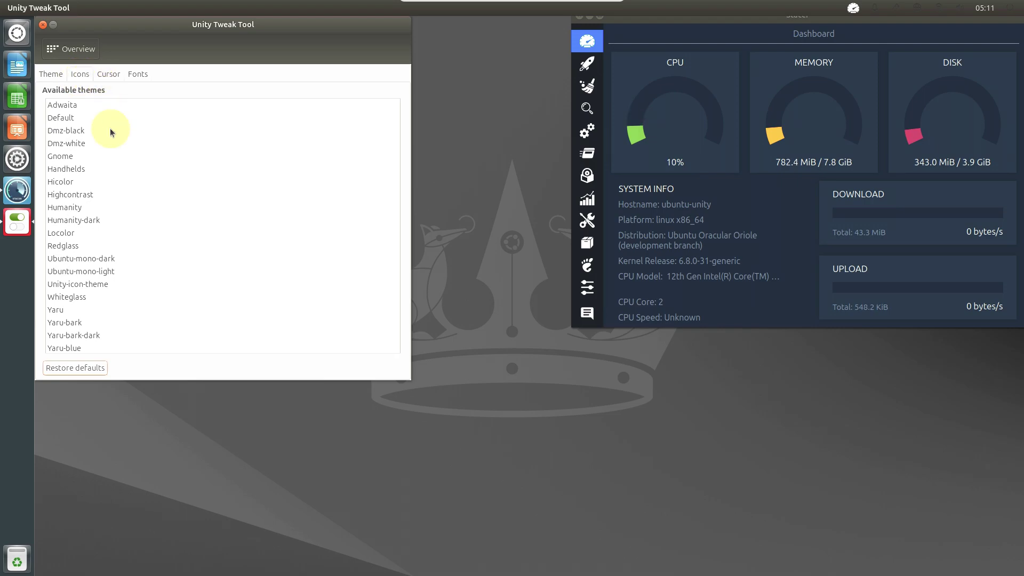
pyautogui.click(97, 207)
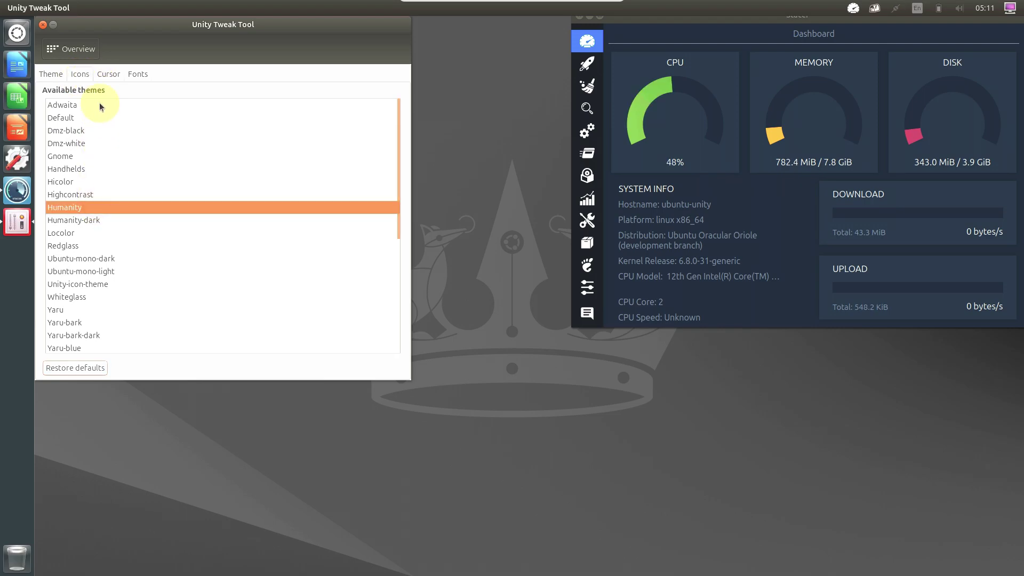
# - Check the font settings, try the Adwaita cursor theme and restore the cursor defaults, closing Unity Tweak Tool
pyautogui.click(109, 76)
pyautogui.click(131, 75)
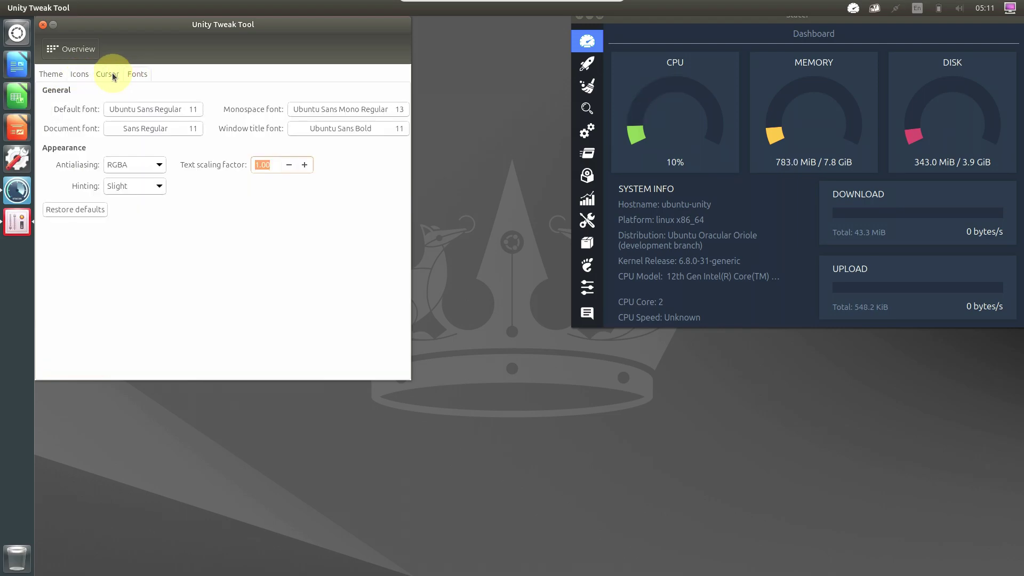
pyautogui.click(112, 76)
pyautogui.click(83, 105)
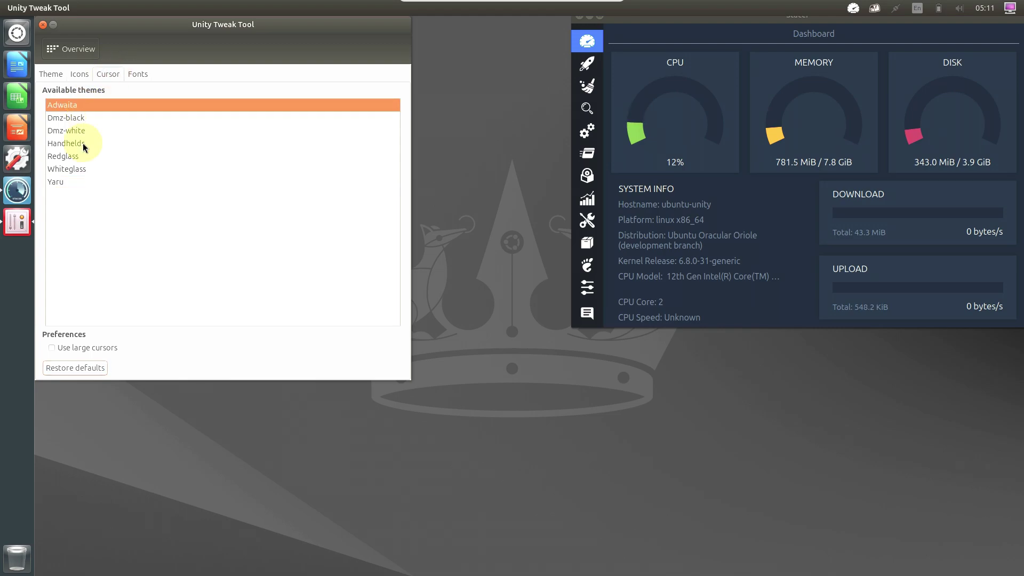
pyautogui.click(96, 368)
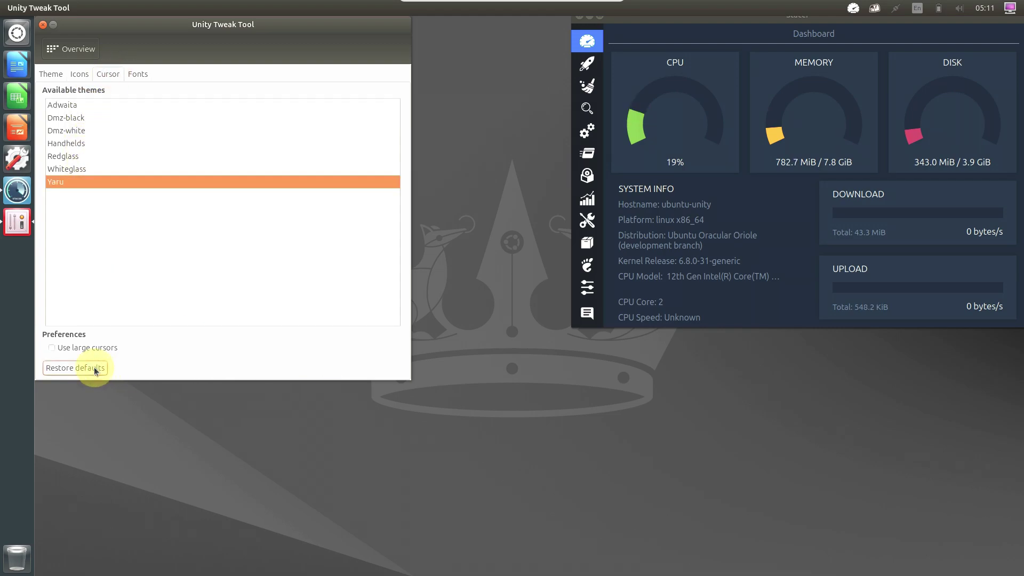
pyautogui.click(43, 24)
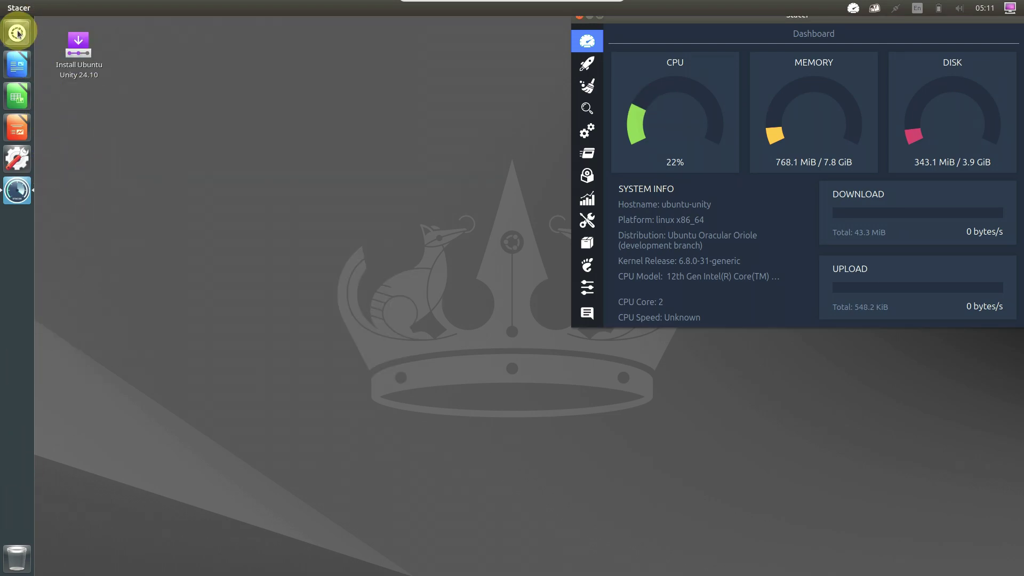
# - Open Startup Applications from the Dash, inspect the Fcitx Qt IMPanel entry's edit dialog, and close the preferences
pyautogui.click(18, 33)
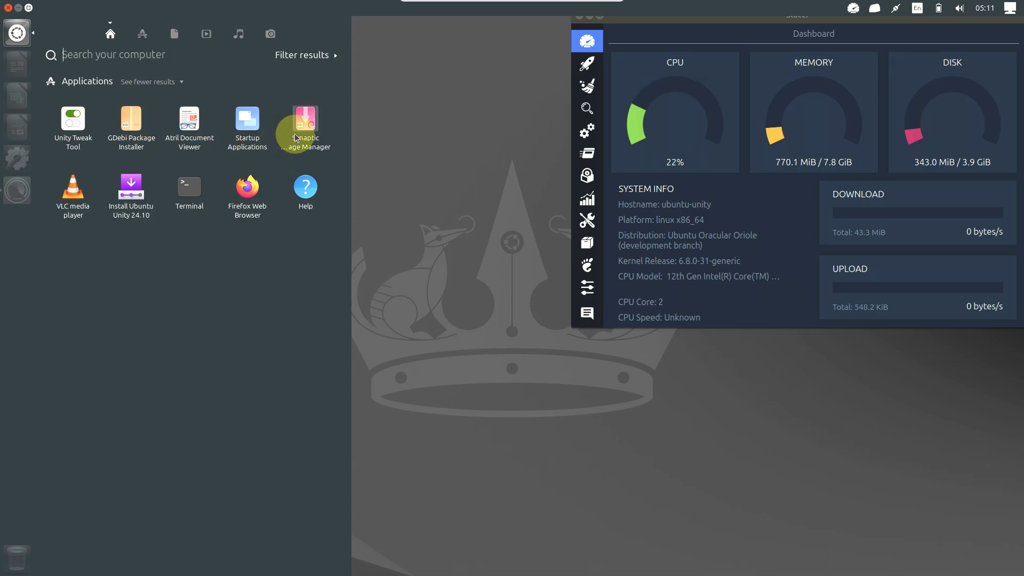
pyautogui.click(260, 137)
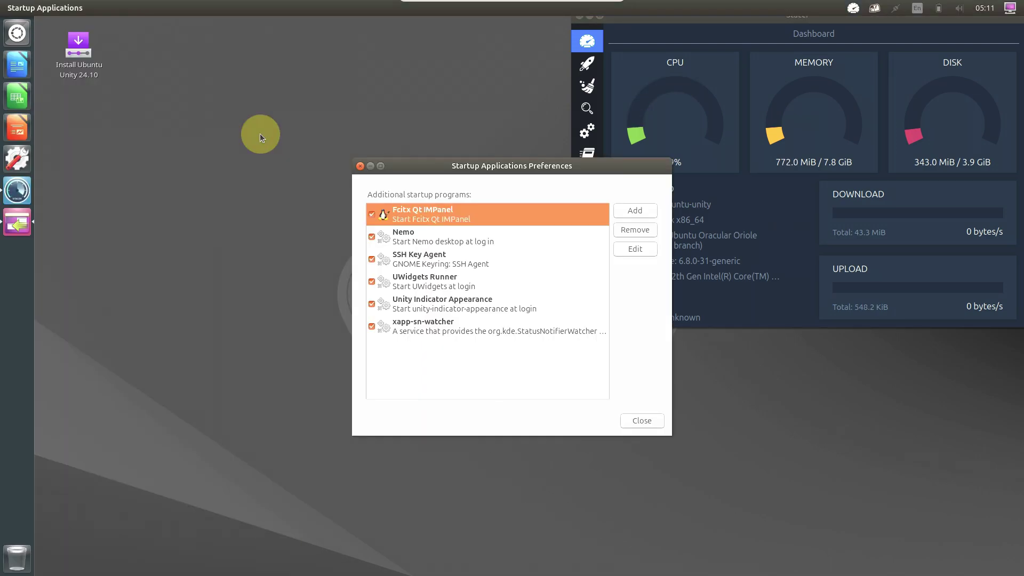
pyautogui.click(636, 250)
pyautogui.click(561, 328)
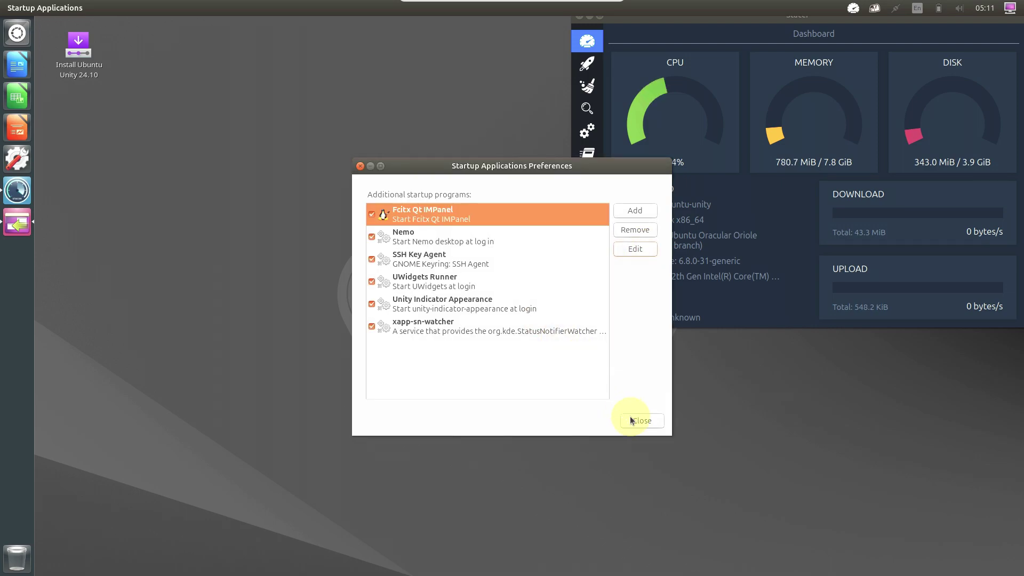
pyautogui.click(640, 421)
# - Launch LibreOffice Calc, view the About LibreOffice version information, and close the dialog
pyautogui.click(20, 99)
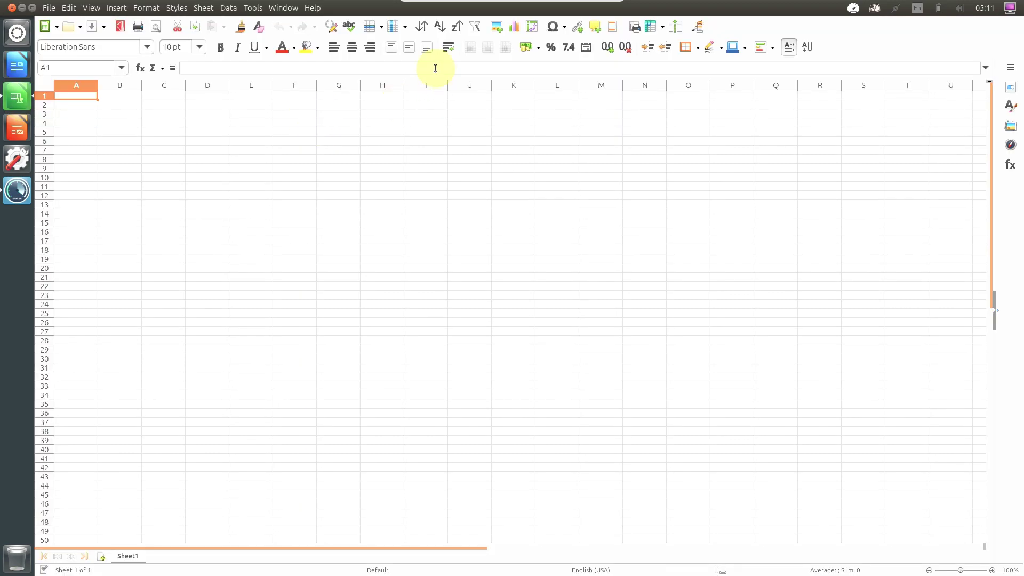
pyautogui.click(312, 8)
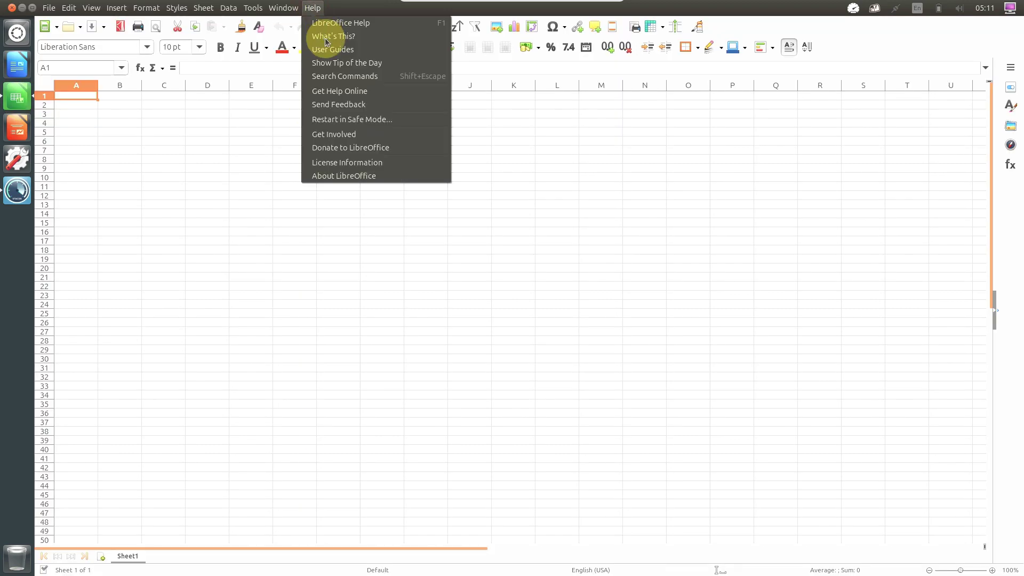
pyautogui.click(333, 176)
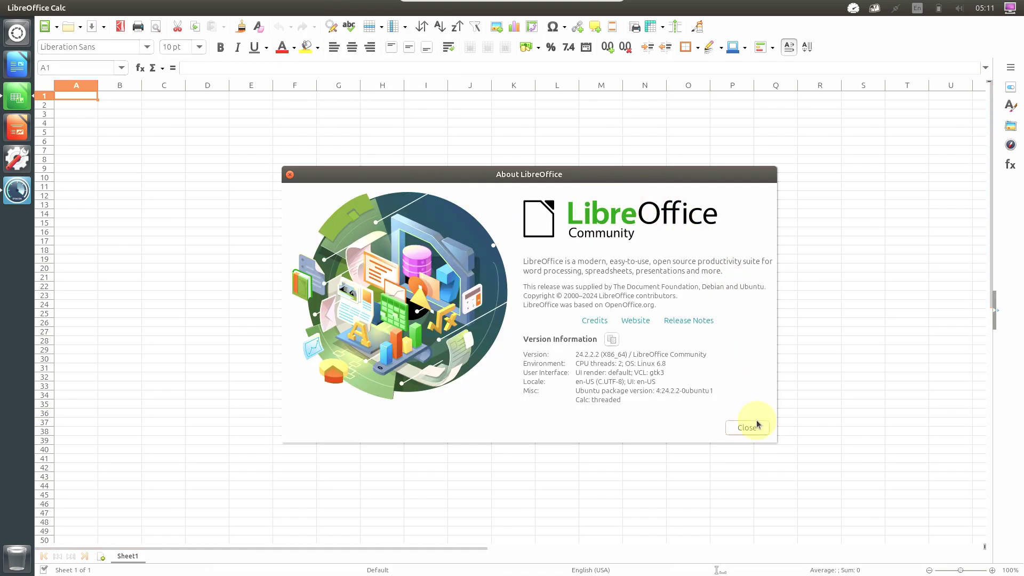
pyautogui.press('Escape')
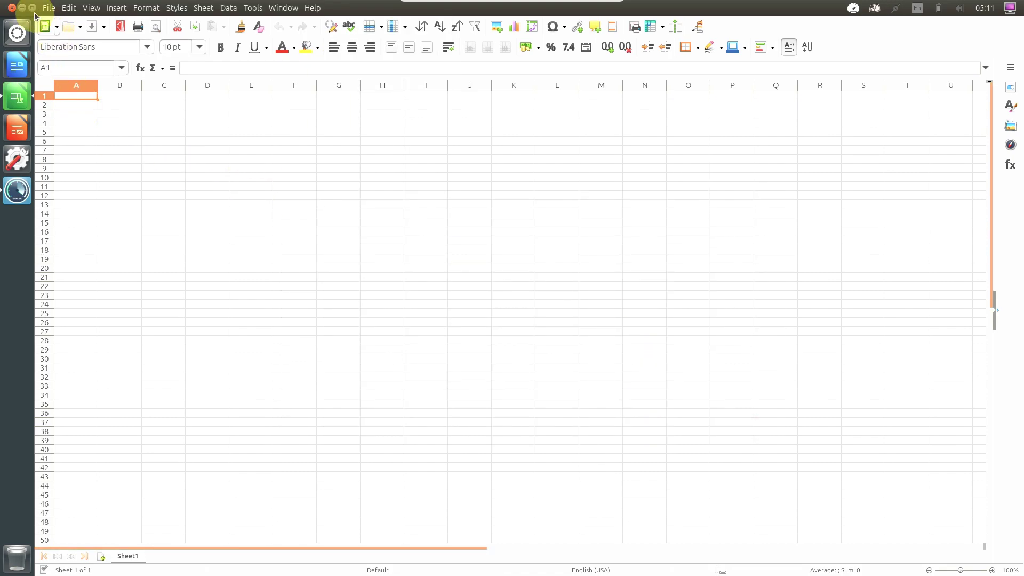
# - Close LibreOffice Calc and launch VLC media player from the Dash, accepting its privacy and network access policy with metadata access allowed
pyautogui.click(12, 8)
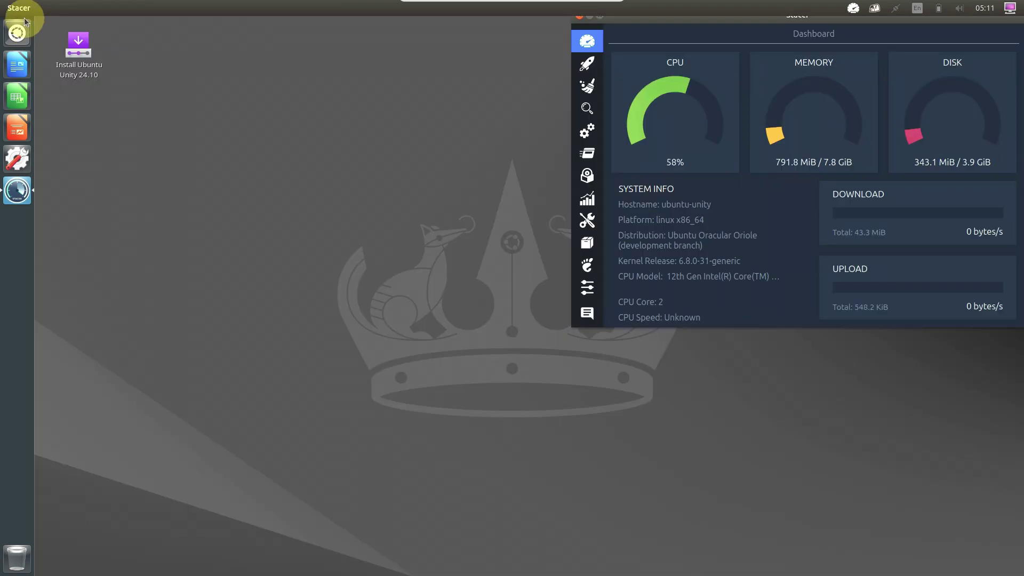
pyautogui.click(24, 22)
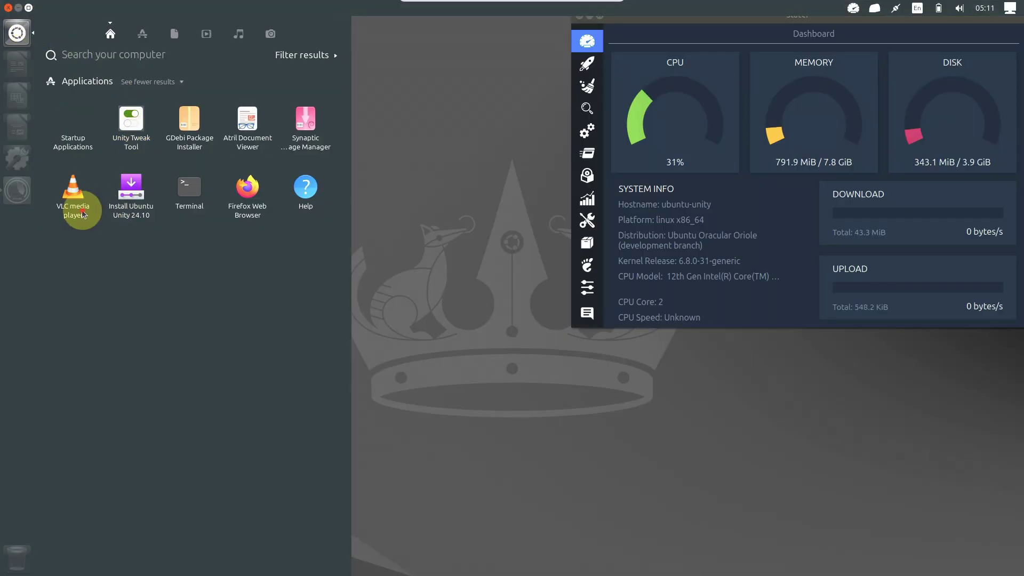
pyautogui.click(80, 209)
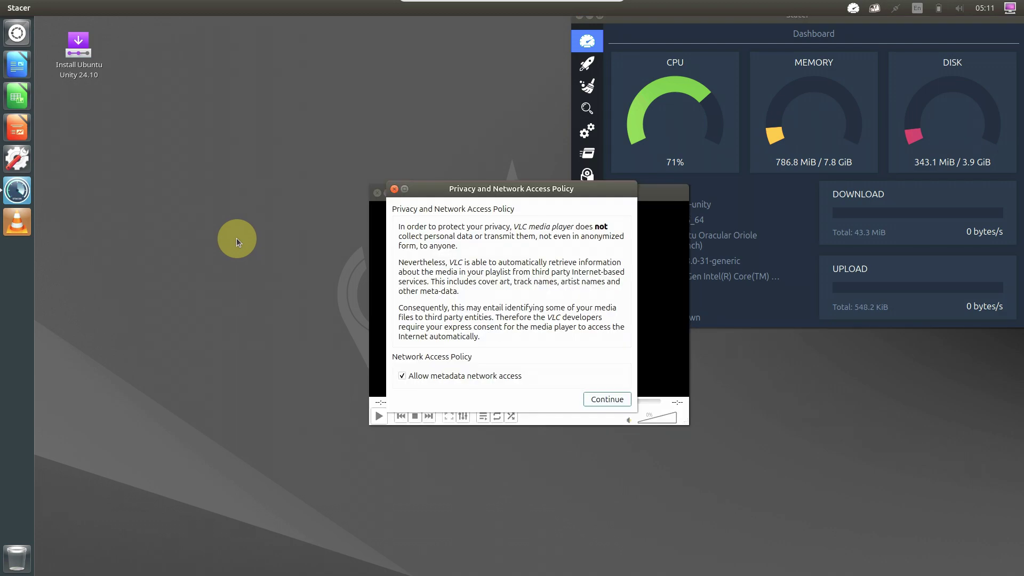
pyautogui.press('Return')
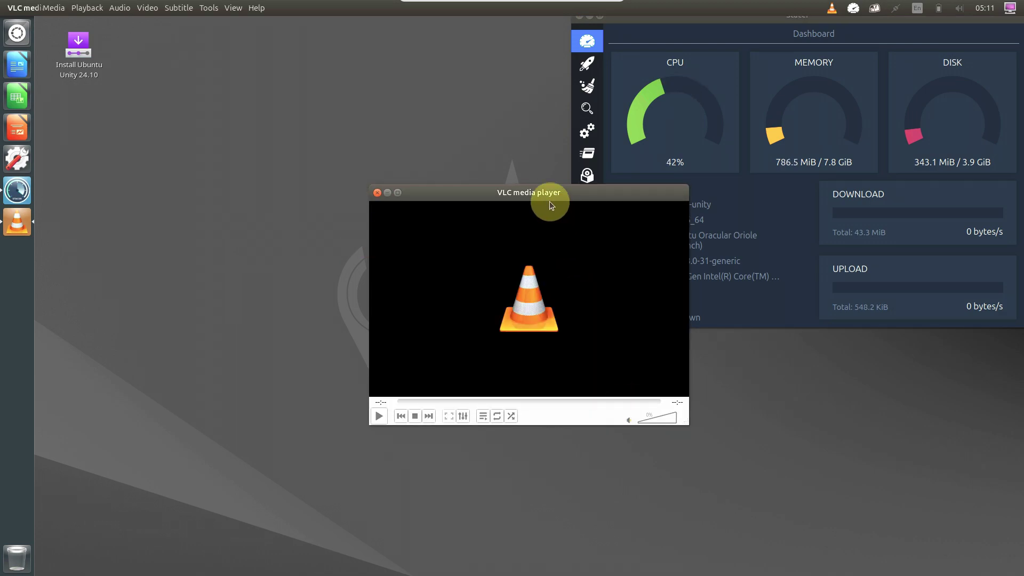
# - View VLC media player's About version information, closing the dialog and the player
pyautogui.click(257, 8)
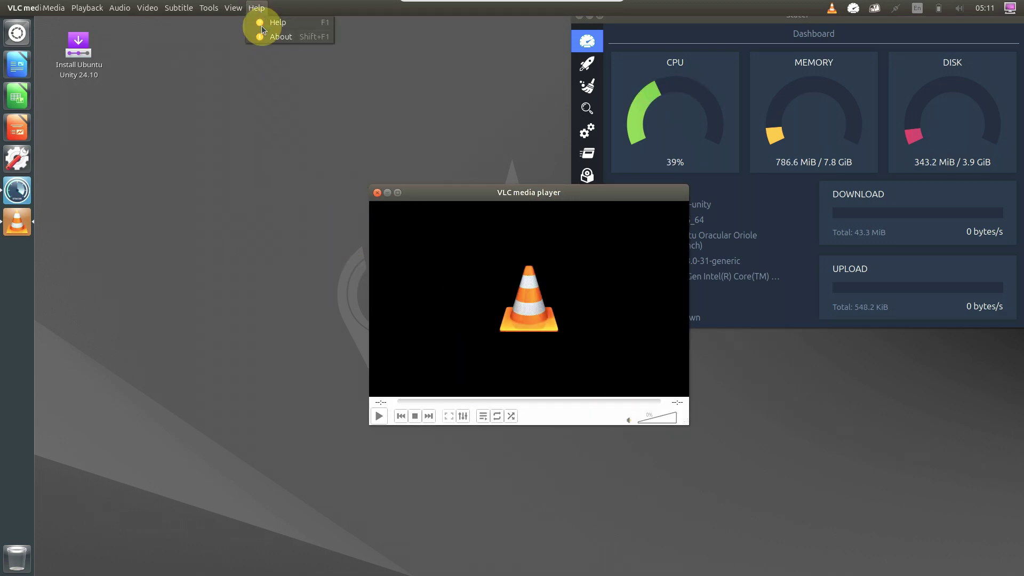
pyautogui.click(262, 37)
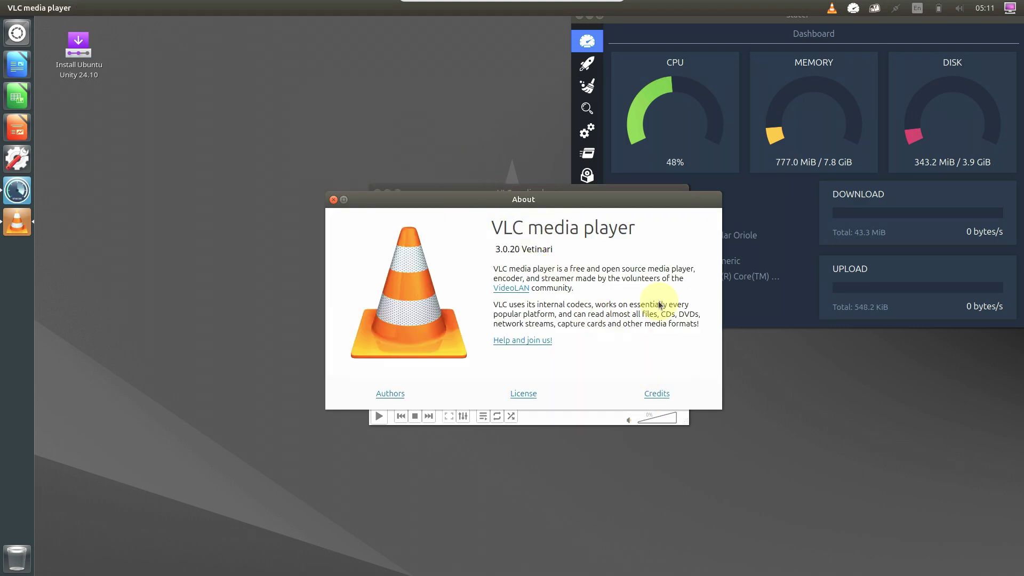
pyautogui.click(333, 200)
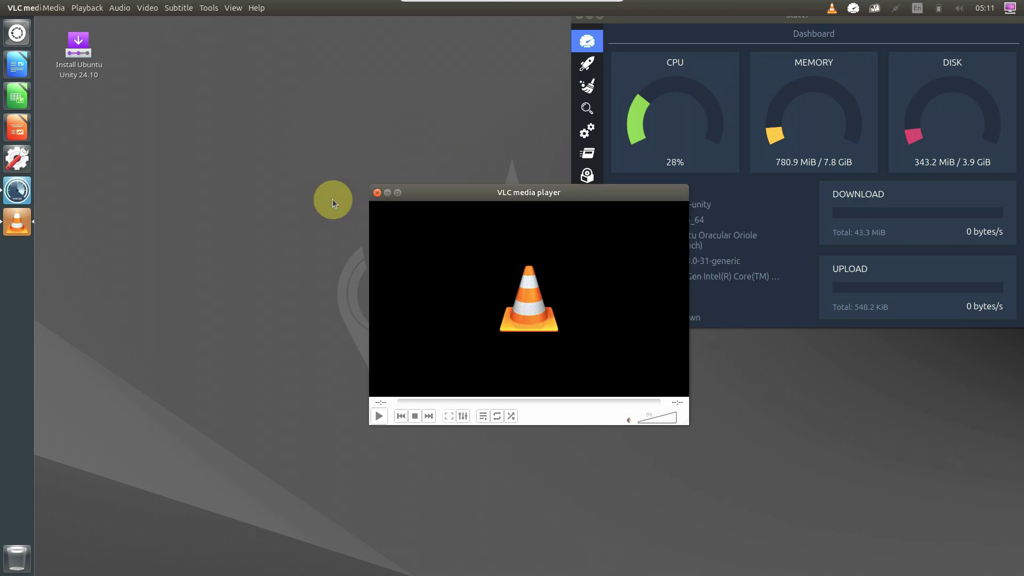
pyautogui.click(376, 193)
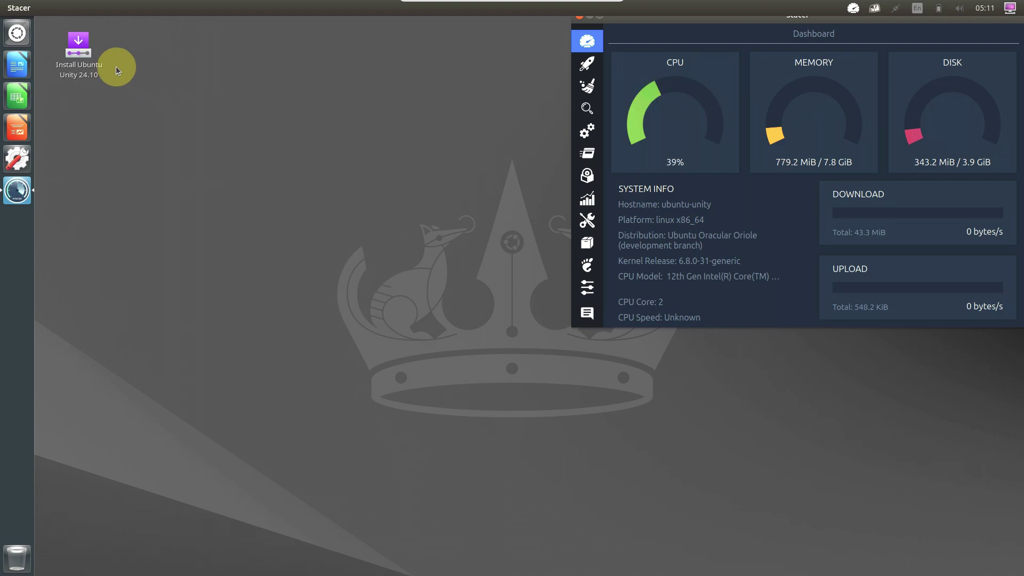
# - Open GDebi Package Installer from the Dash, look over its window, and close it
pyautogui.click(14, 33)
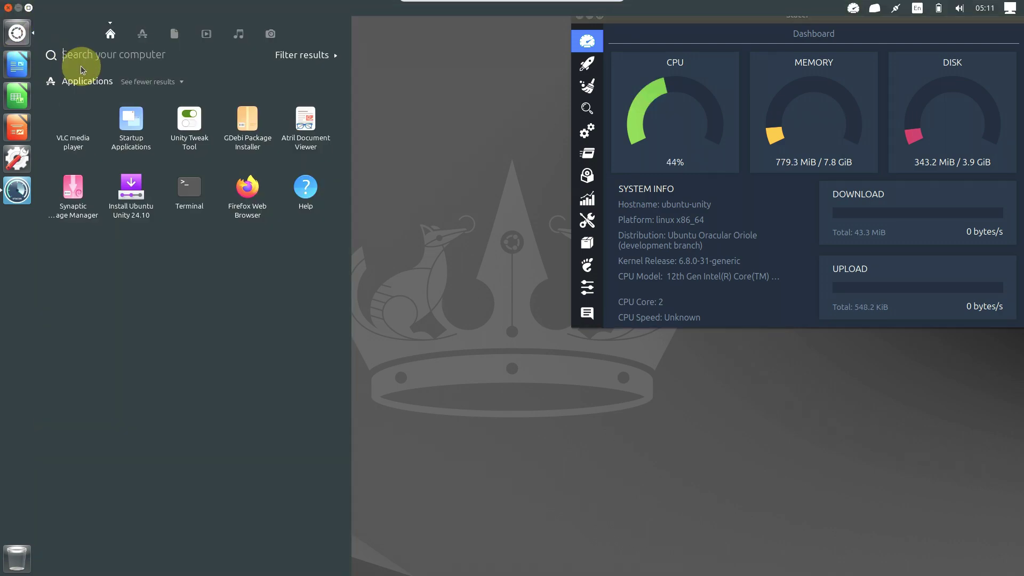
pyautogui.click(257, 123)
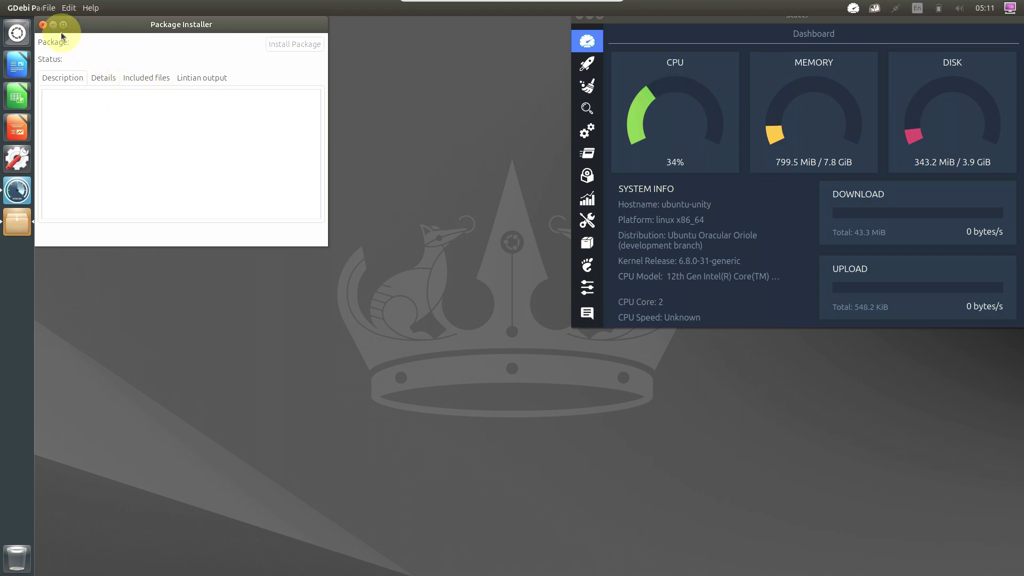
pyautogui.click(100, 28)
pyautogui.click(577, 360)
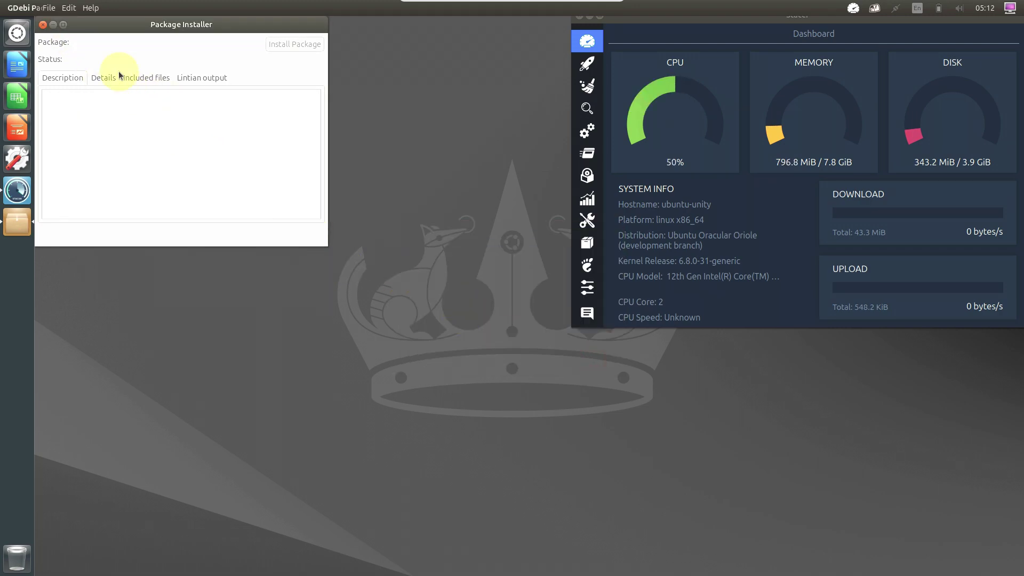
pyautogui.click(42, 25)
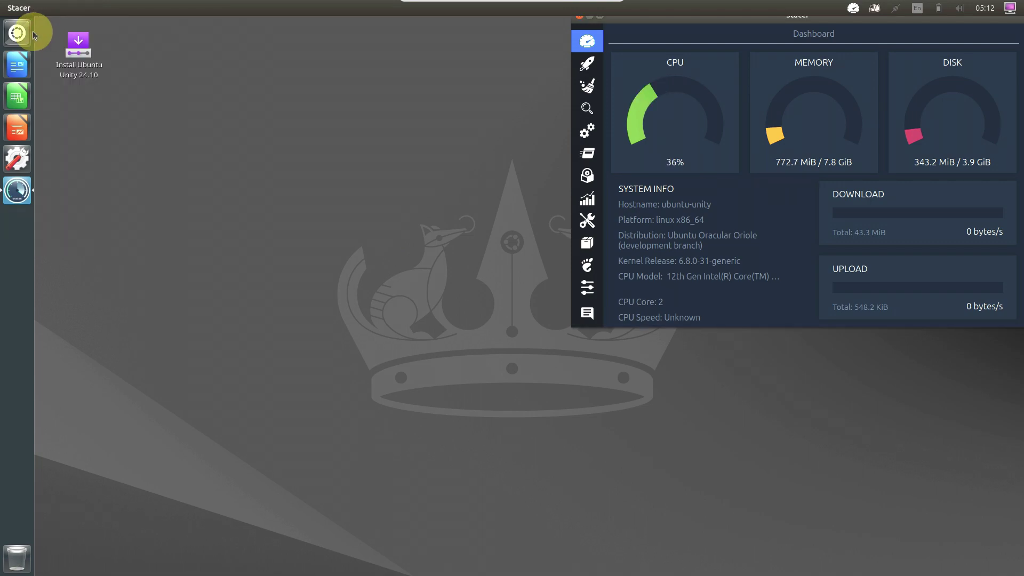
# - Launch Shotwell Photo Manager from the Dash's installed applications and dismiss its welcome message
pyautogui.click(24, 35)
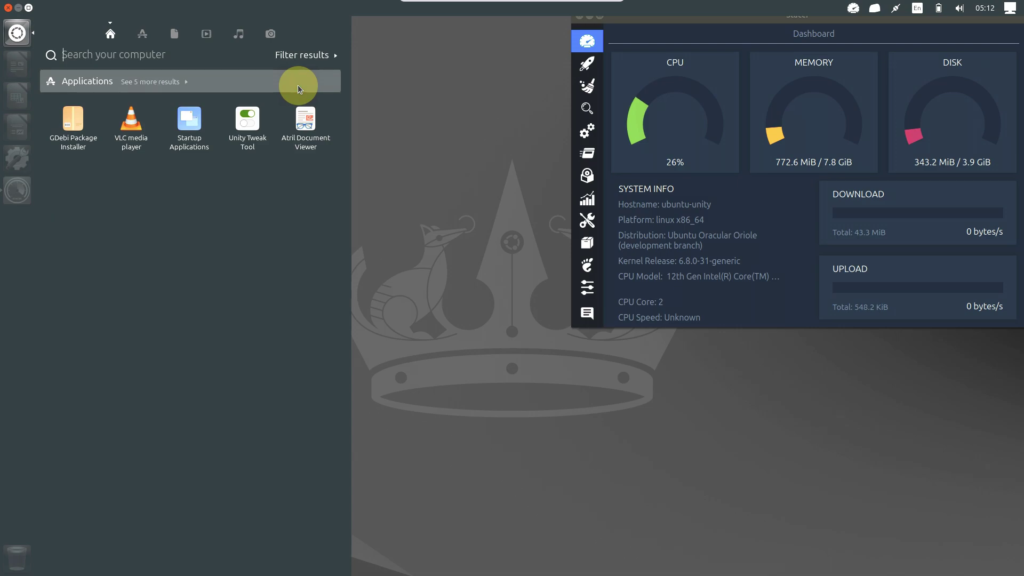
pyautogui.click(142, 33)
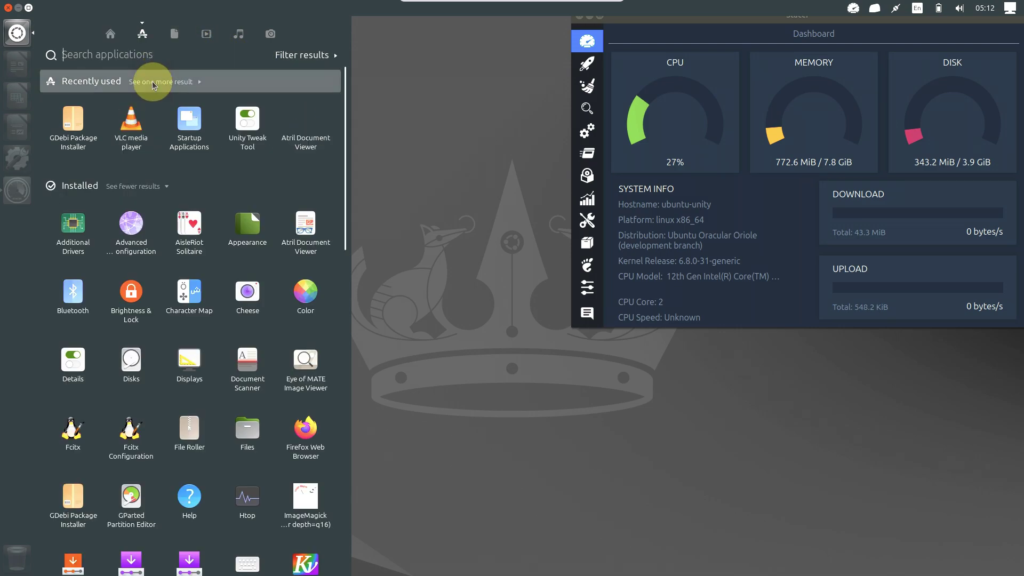
pyautogui.moveTo(343, 195); pyautogui.dragTo(338, 384)
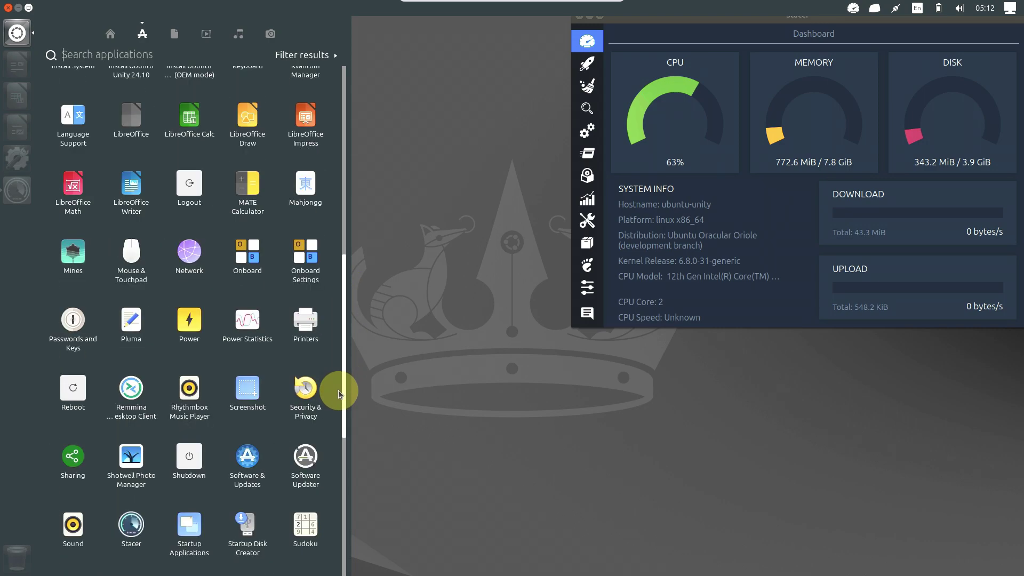
pyautogui.click(131, 440)
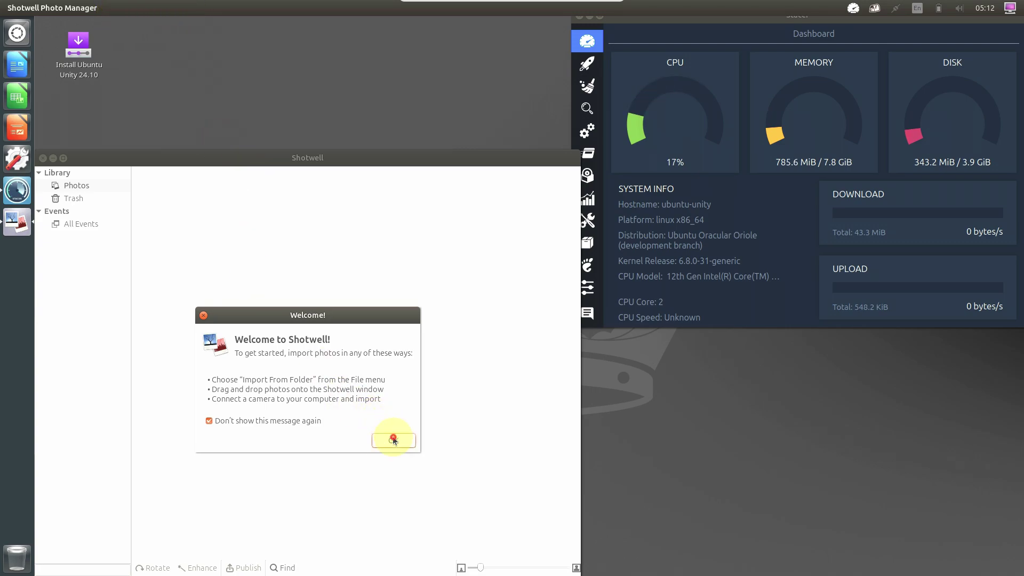
pyautogui.click(394, 439)
# - View the About Shotwell version information, closing the dialog and Shotwell
pyautogui.click(198, 8)
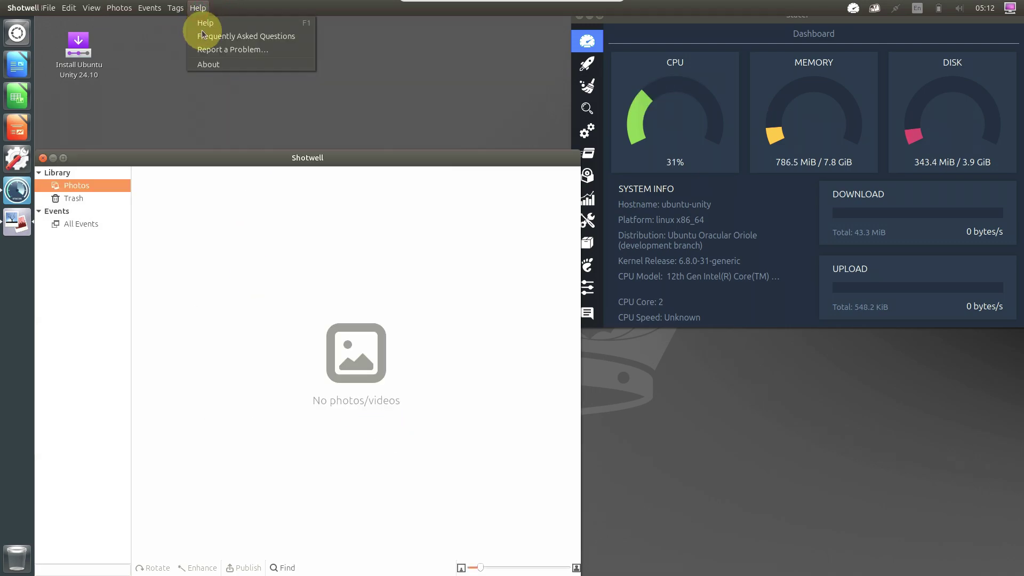
pyautogui.click(206, 75)
pyautogui.click(198, 8)
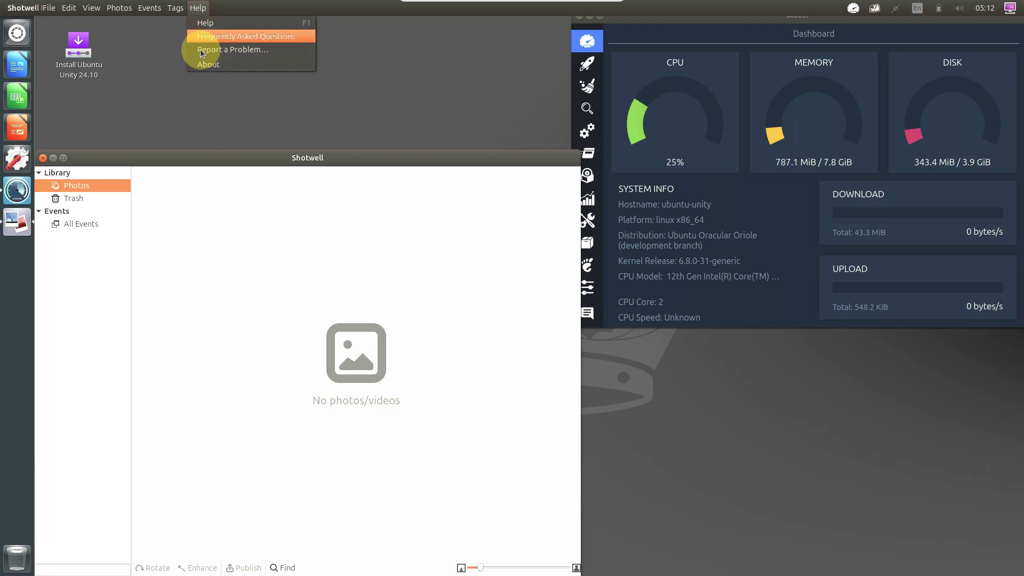
pyautogui.click(205, 64)
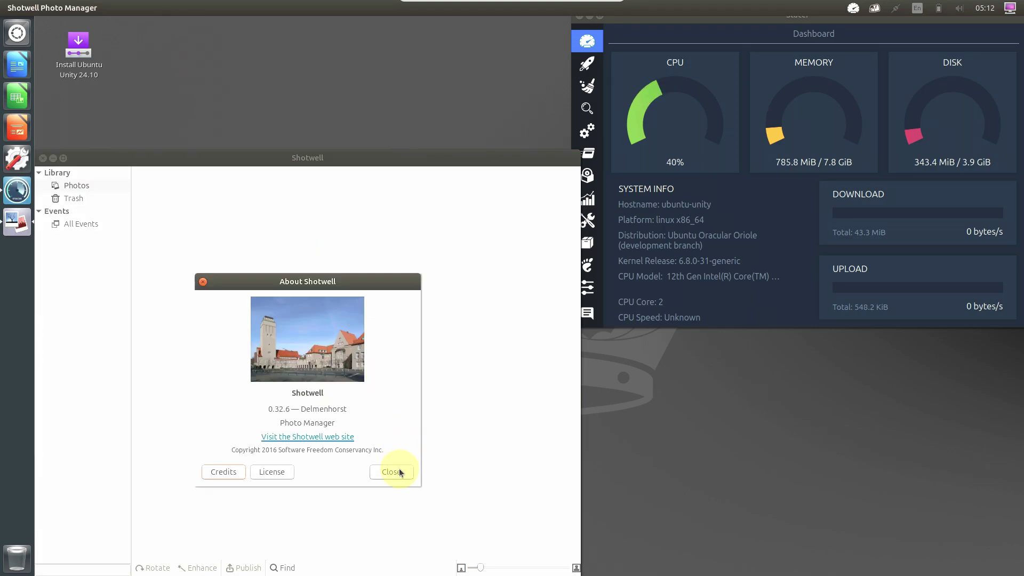
pyautogui.click(392, 472)
pyautogui.click(43, 158)
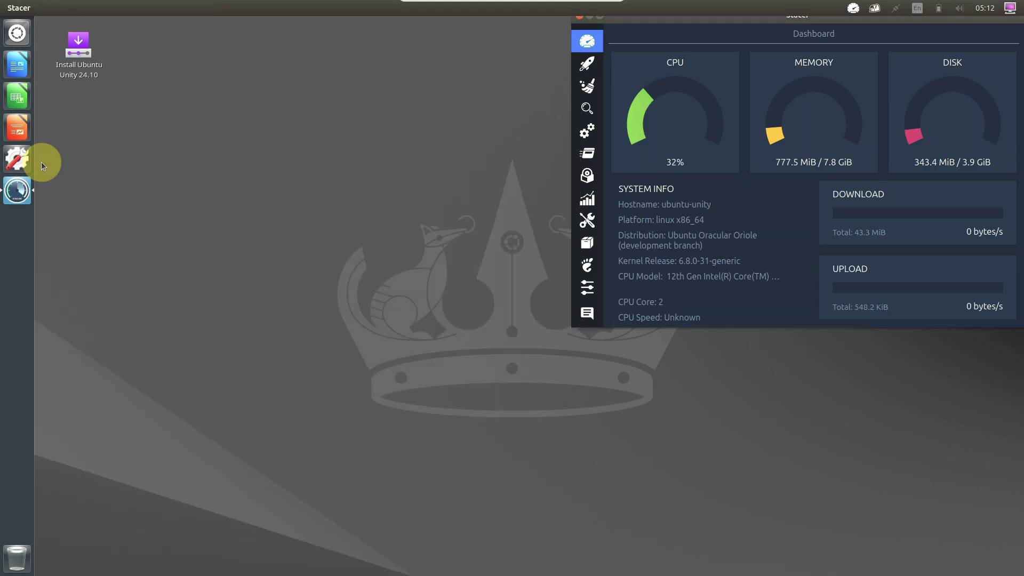
# - Browse the installed applications in the Dash down to the end of the list, and close the Dash
pyautogui.click(19, 28)
pyautogui.click(185, 135)
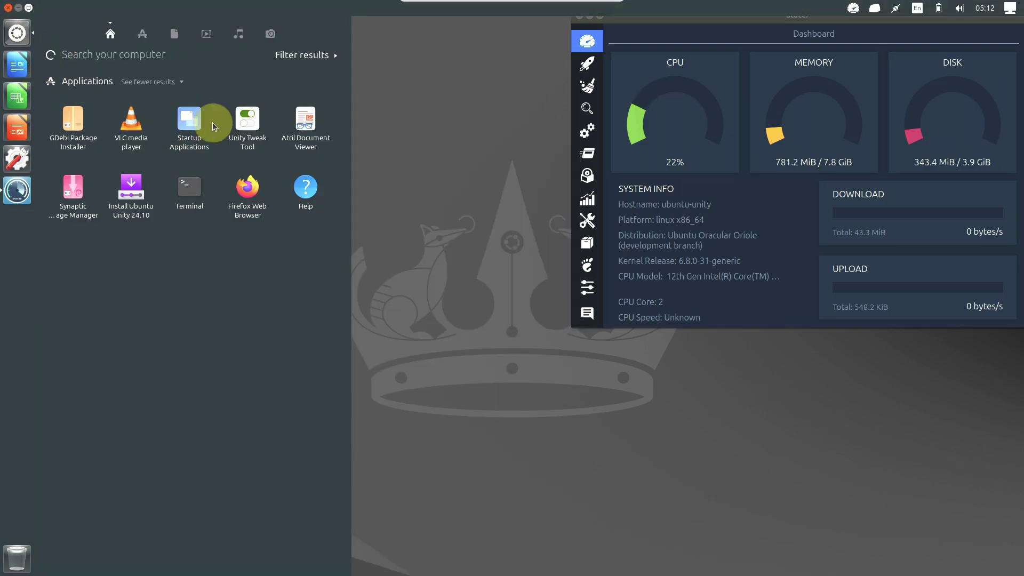
pyautogui.click(142, 33)
pyautogui.click(280, 338)
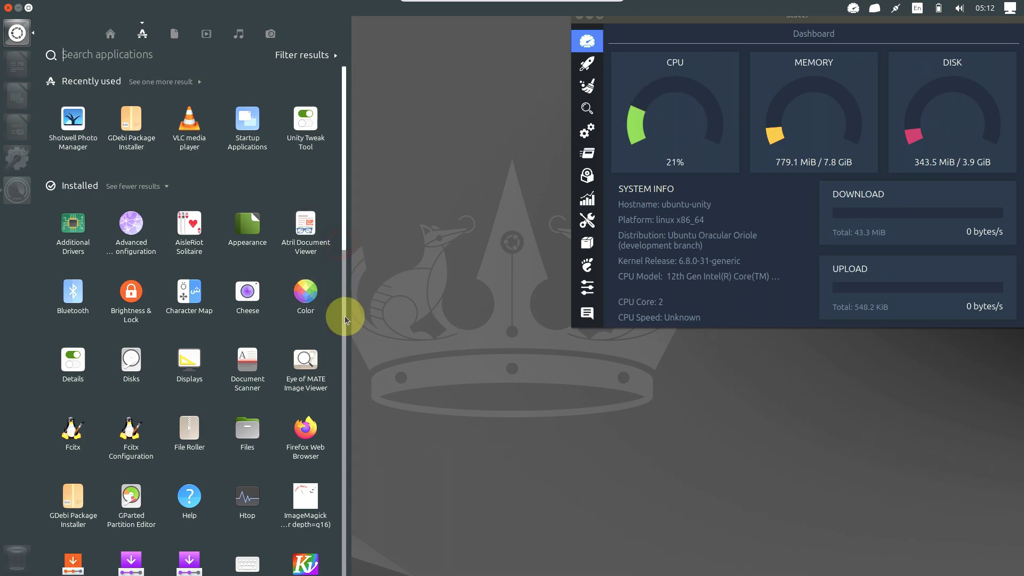
pyautogui.moveTo(347, 382); pyautogui.dragTo(354, 524)
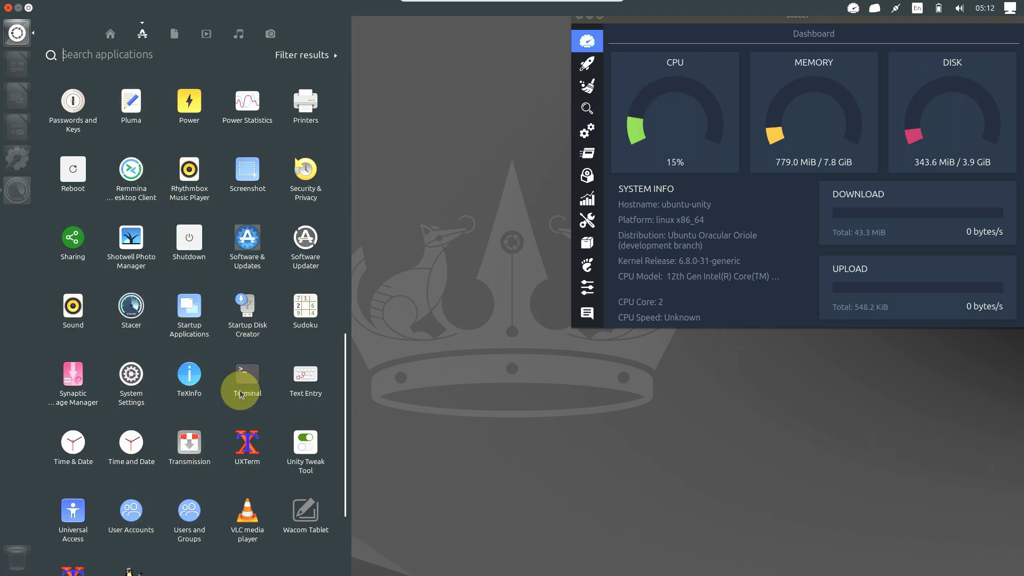
pyautogui.click(421, 224)
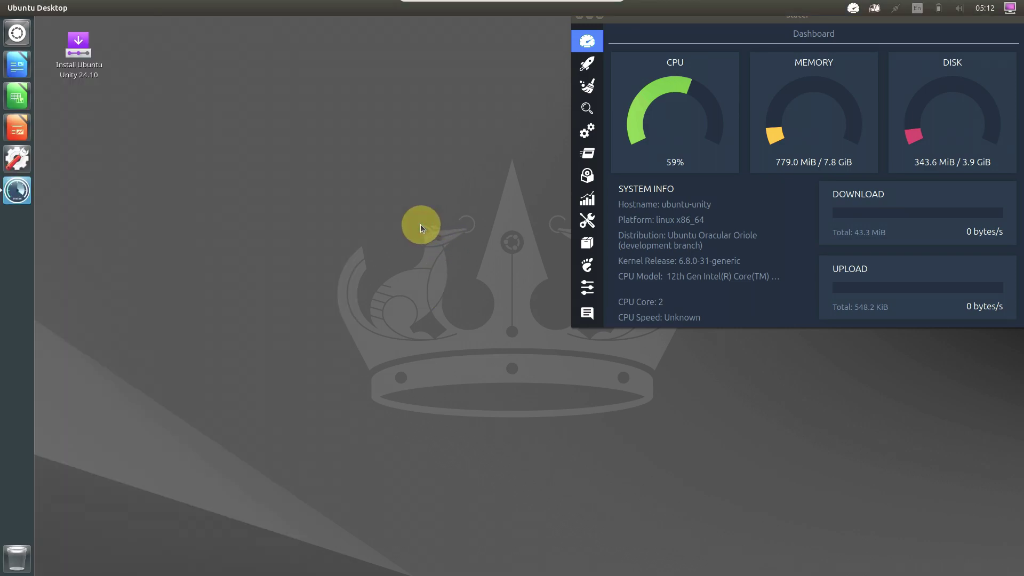
# - Close the Stacer window while letting the program continue to work in the system tray
pyautogui.click(584, 20)
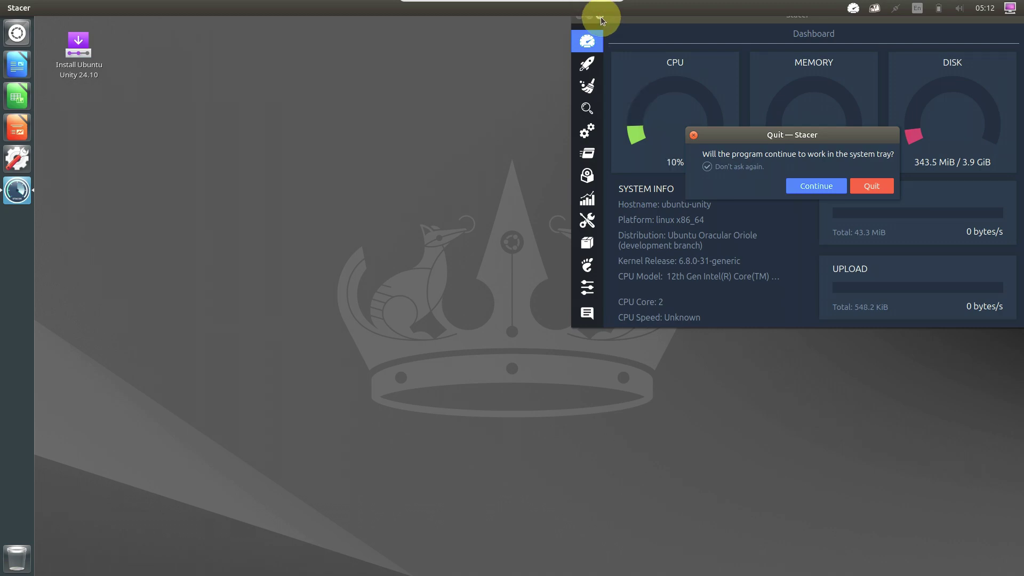
pyautogui.click(601, 17)
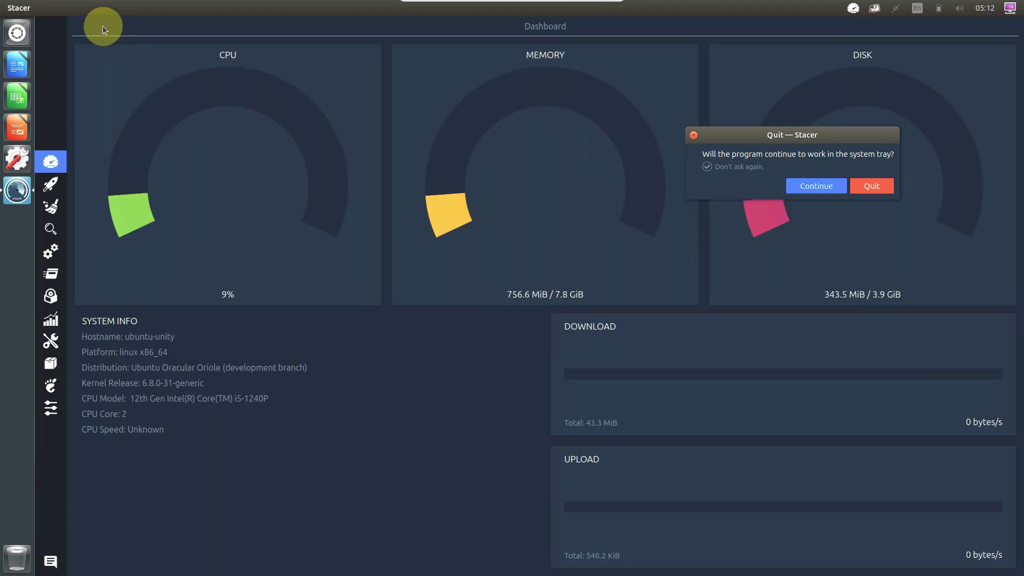
pyautogui.click(92, 8)
pyautogui.doubleClick(91, 9)
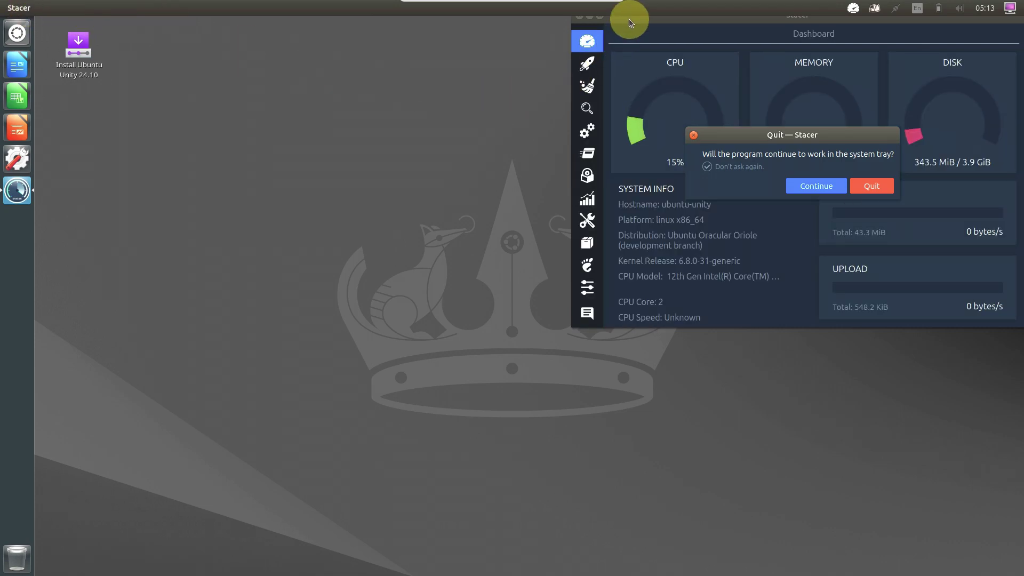
pyautogui.moveTo(703, 25); pyautogui.dragTo(583, 148)
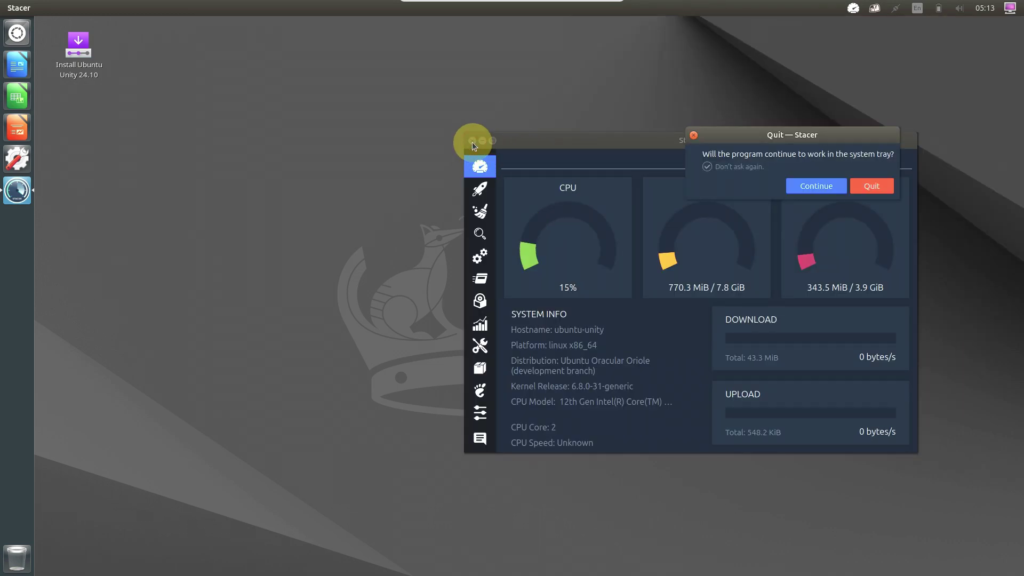
pyautogui.click(815, 183)
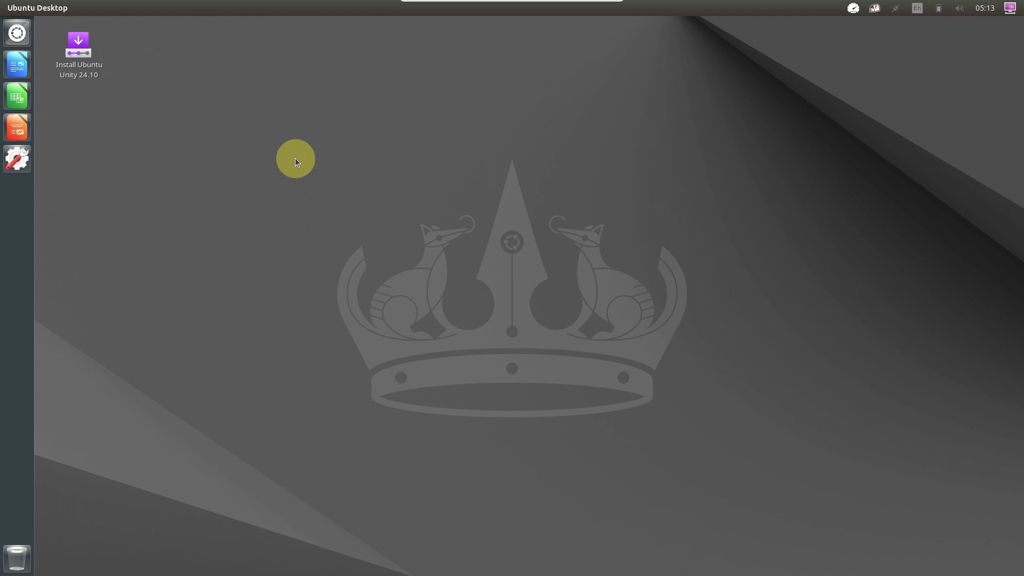
# - Take a brief look at the Dash, close it, and log out of the live session
pyautogui.click(18, 36)
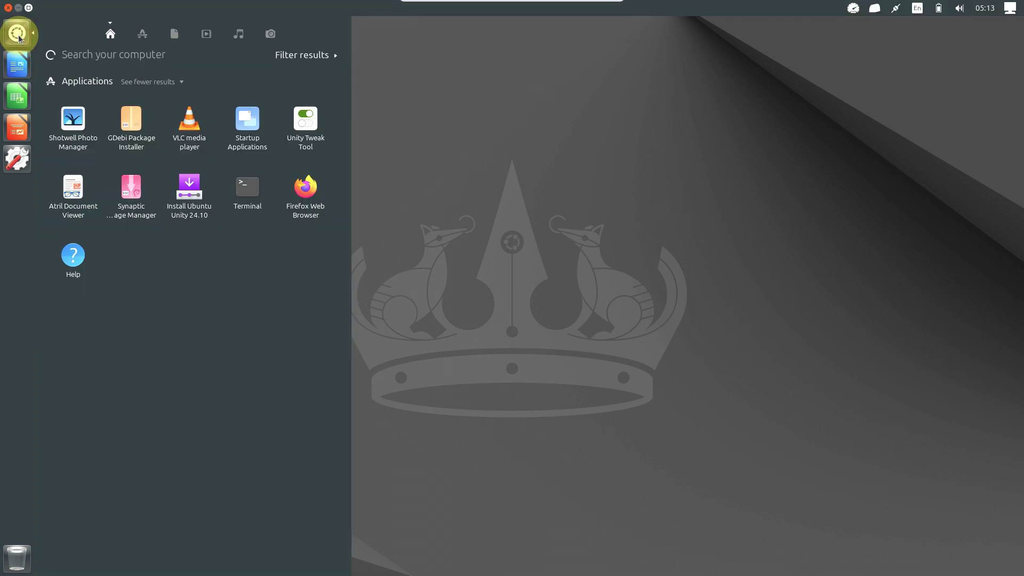
pyautogui.click(9, 9)
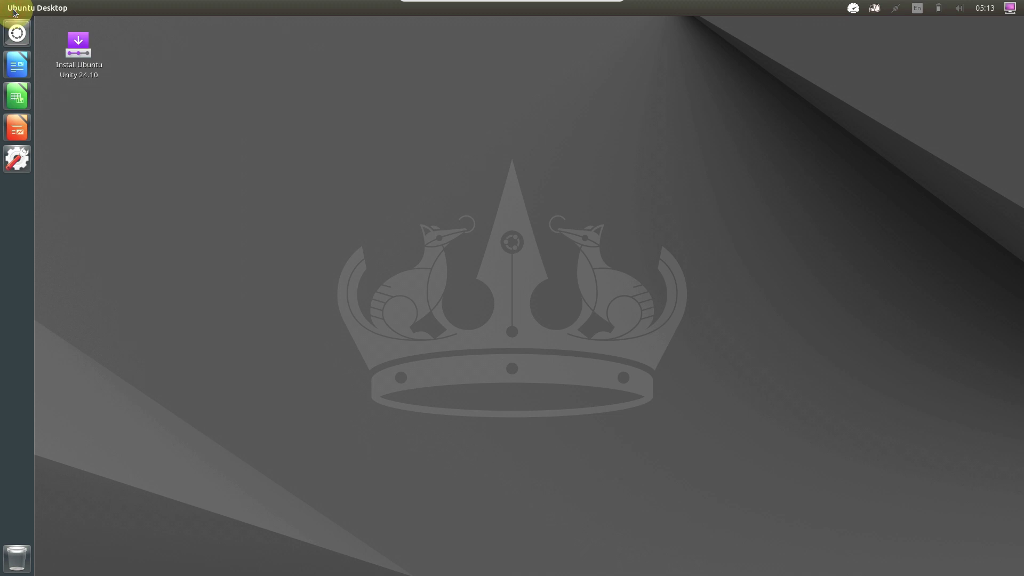
pyautogui.click(1010, 8)
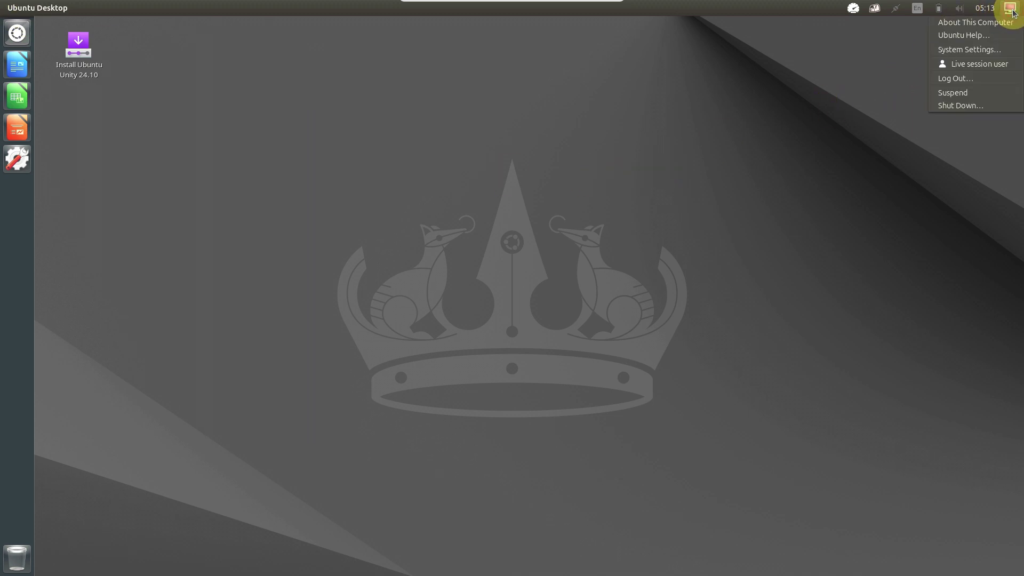
pyautogui.click(972, 79)
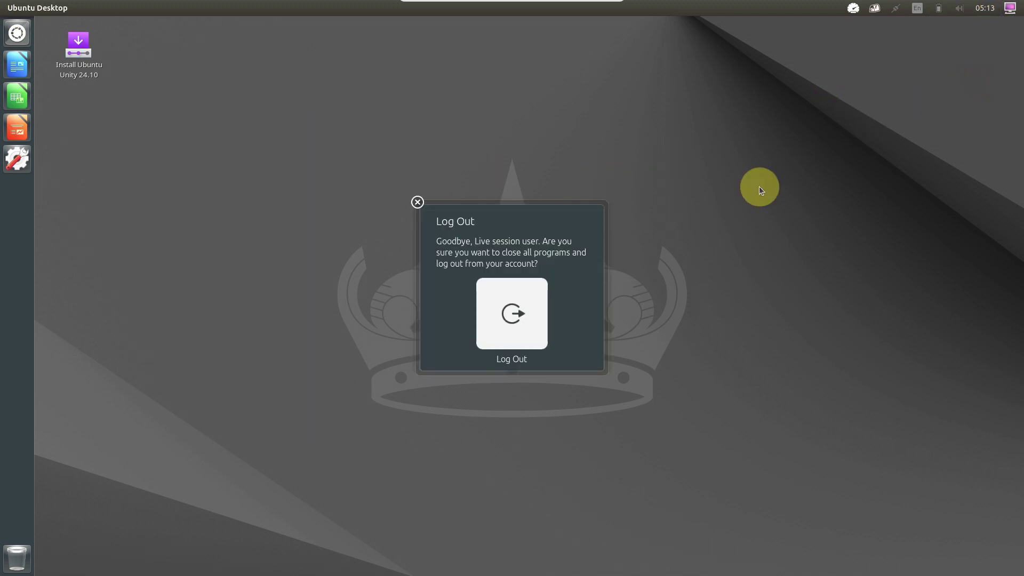
pyautogui.click(530, 313)
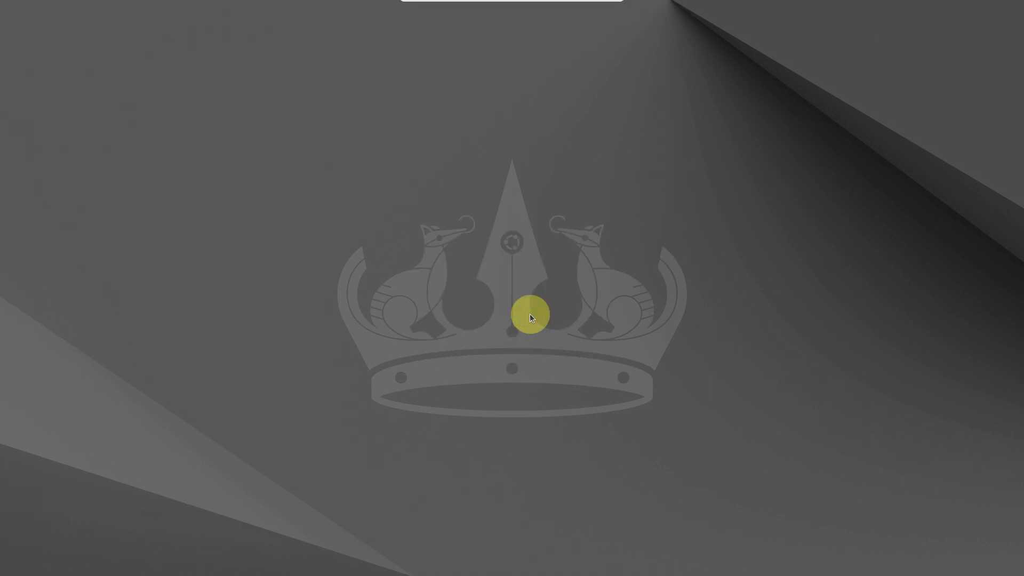